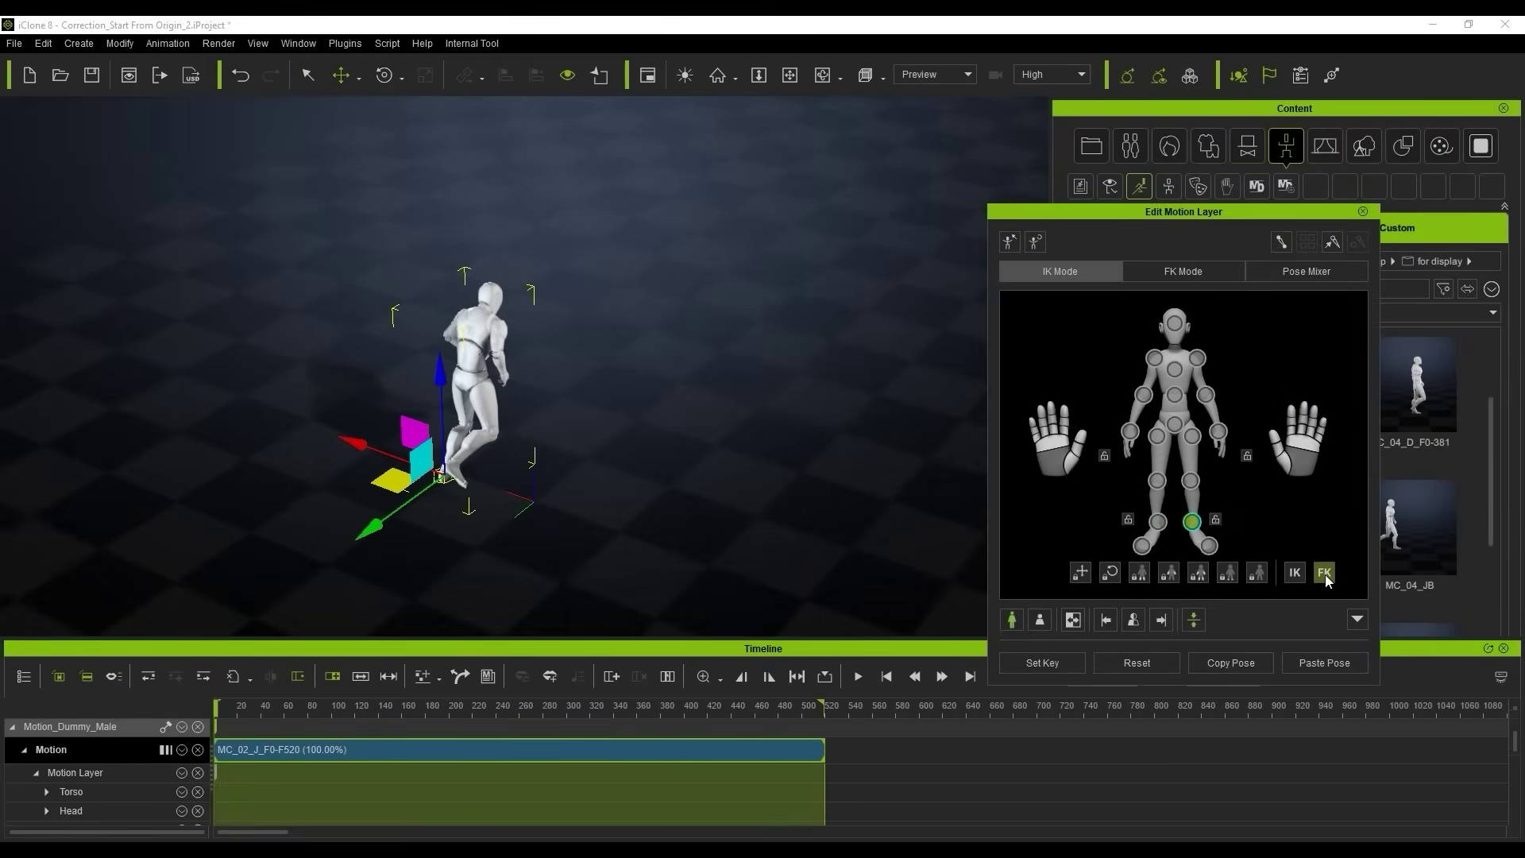
Select the dummy's hip effector and orbit the view to look down on it.
click(1174, 425)
right_drag(620, 481, 356, 360)
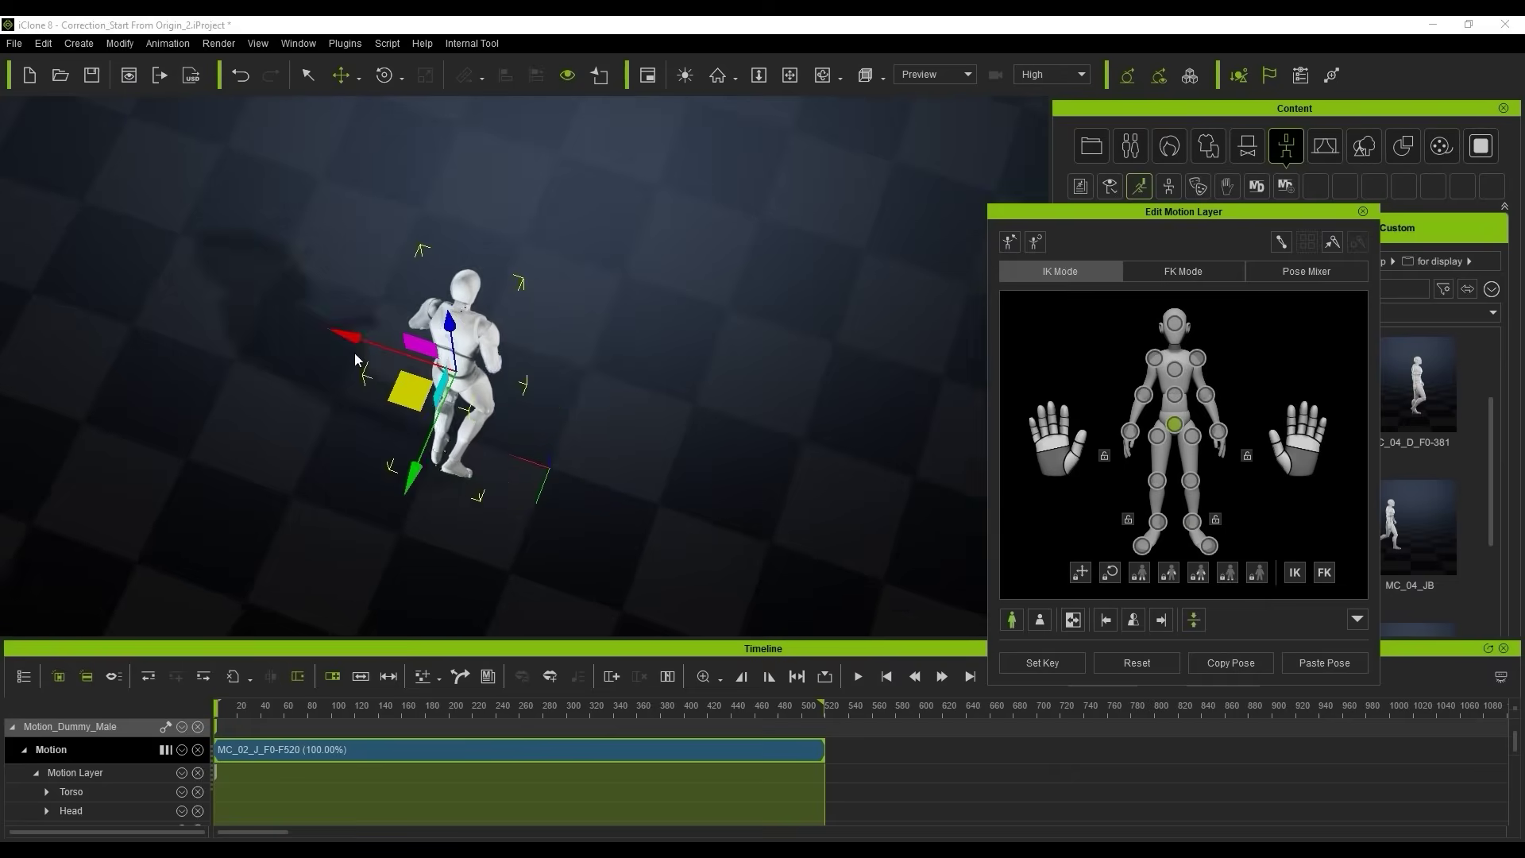
middle_drag(355, 360, 469, 389)
right_drag(468, 389, 568, 326)
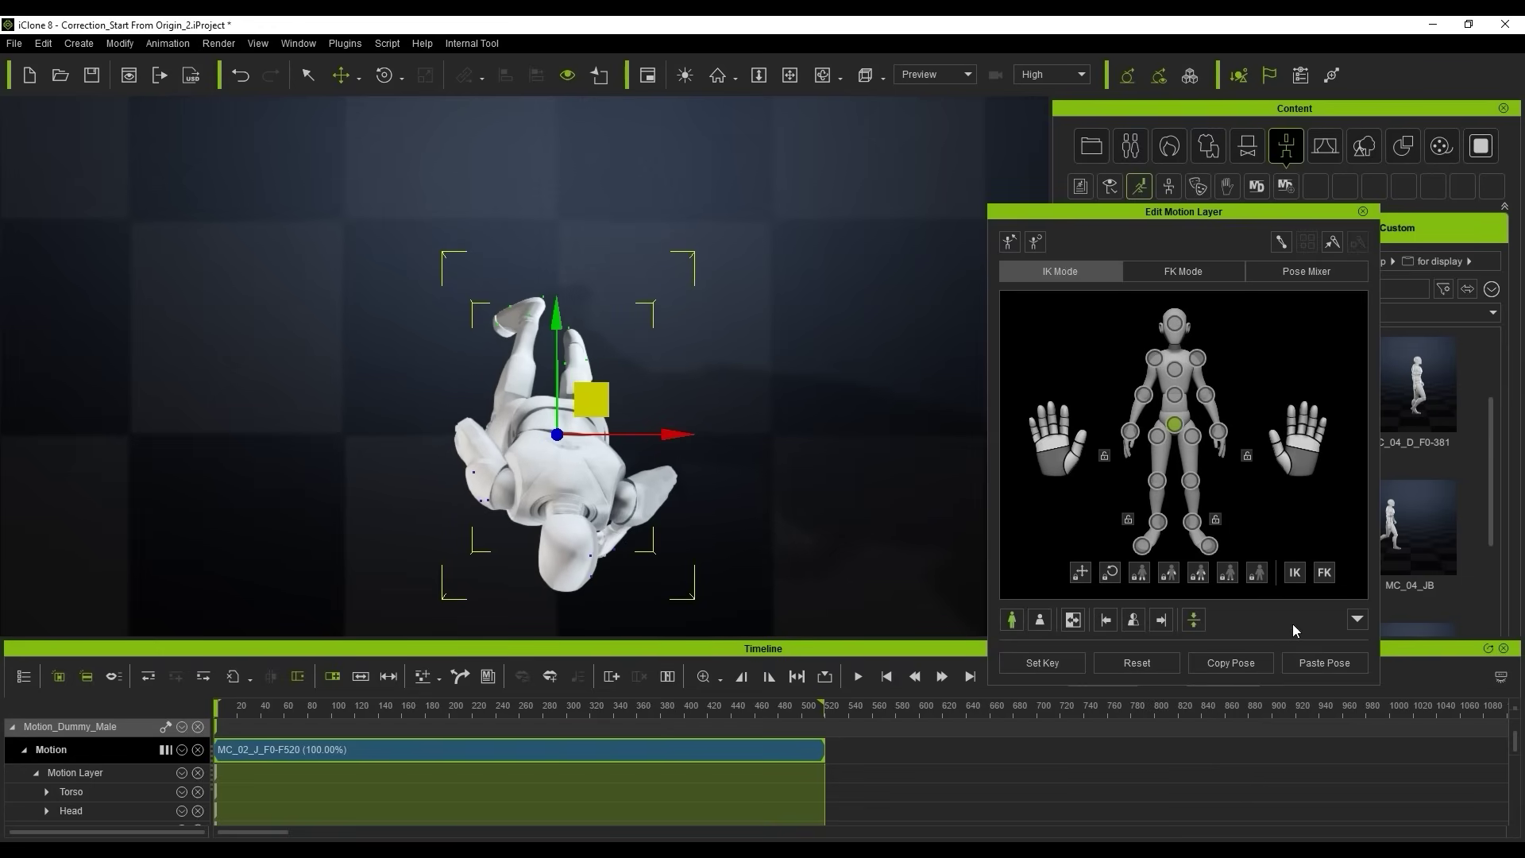
Set the hip's Translate X and Y to 0 and close the motion layer editor.
click(1354, 621)
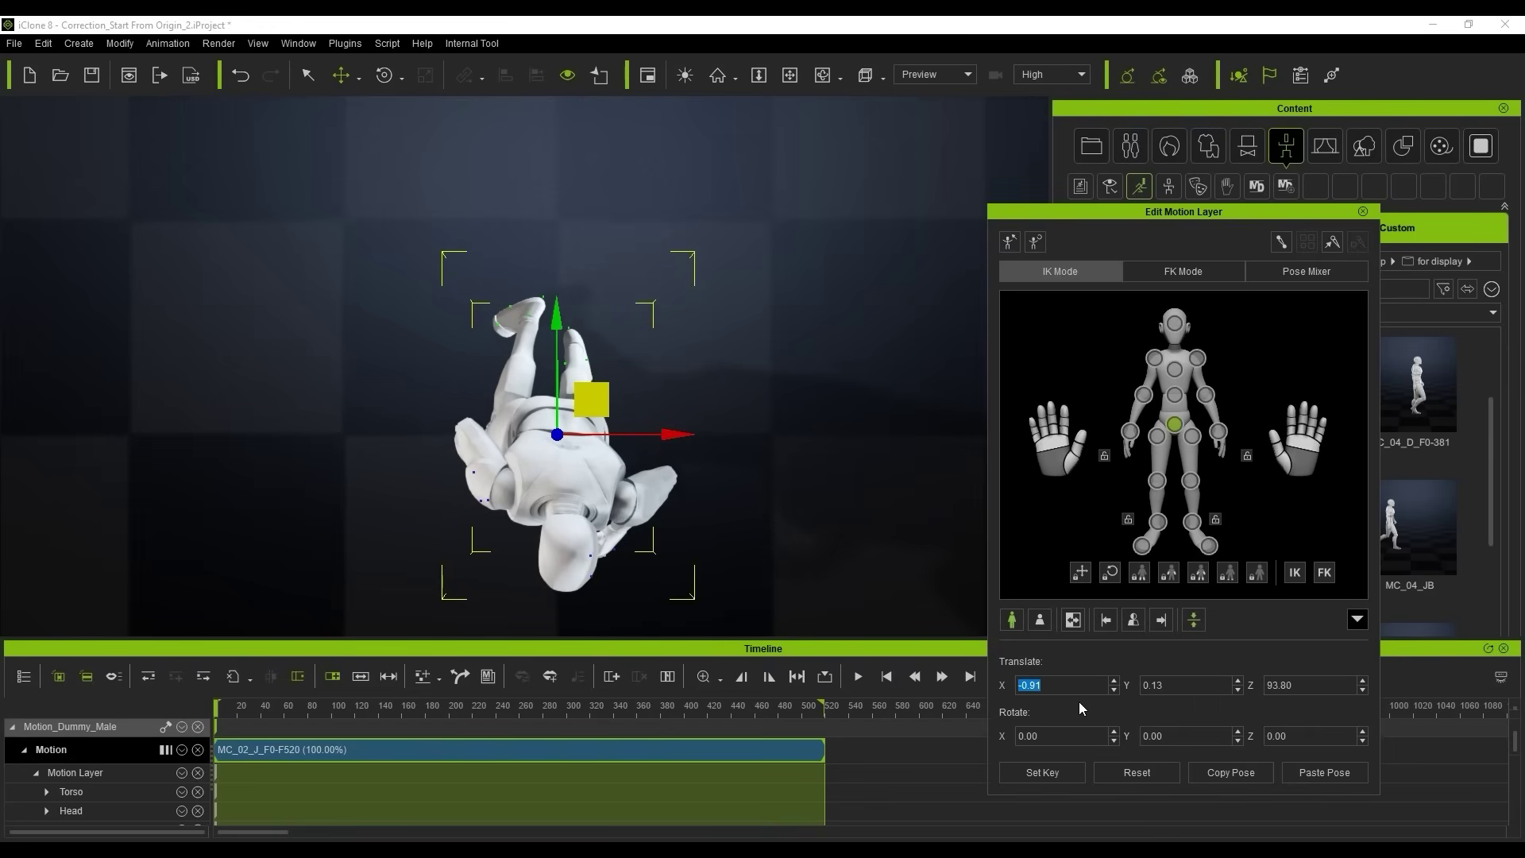
text(0)
key(Return)
click(1153, 691)
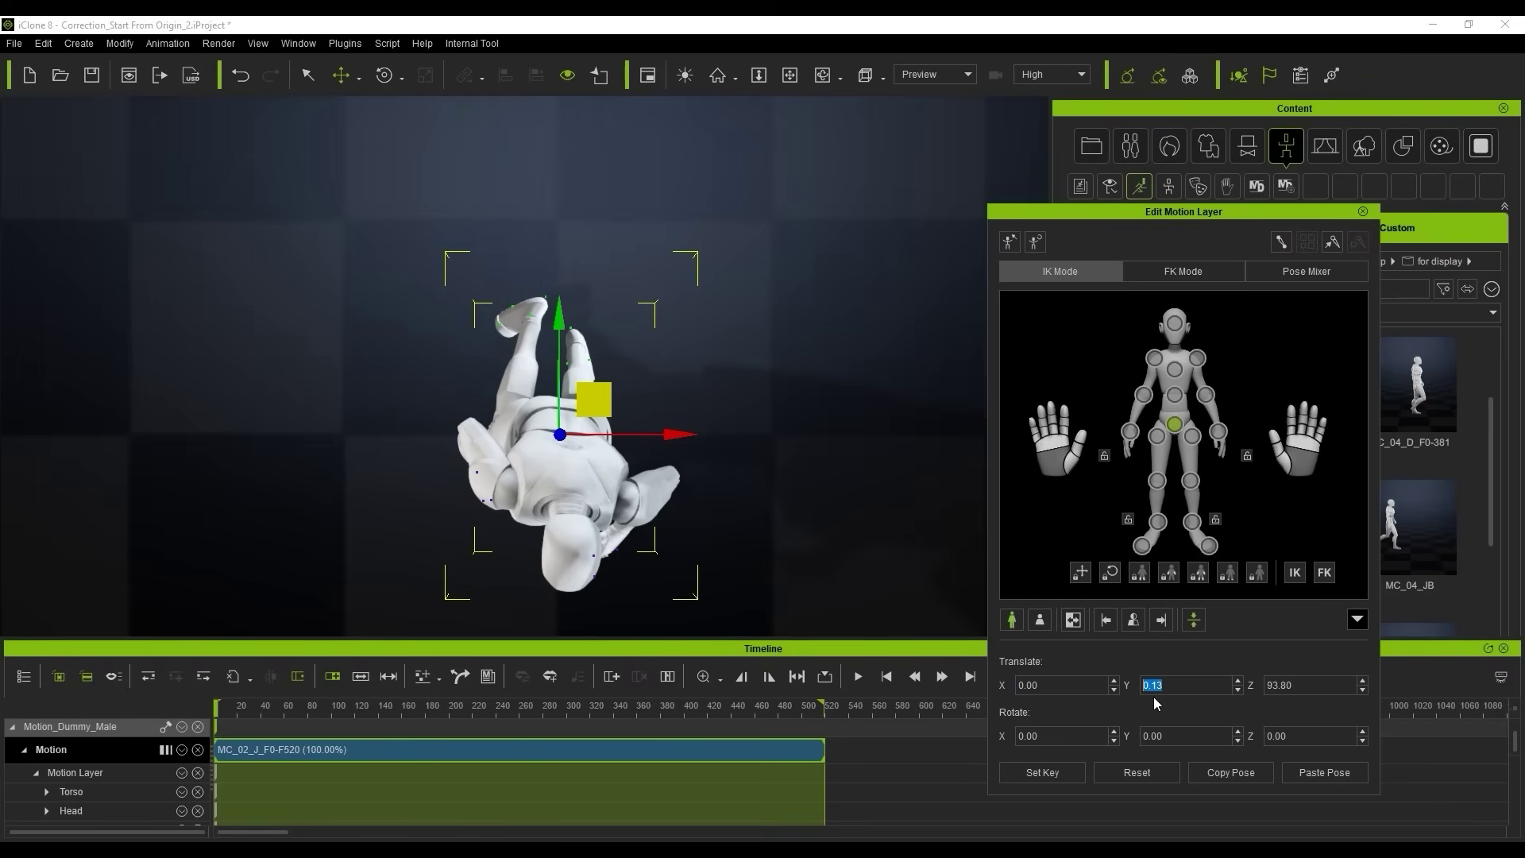
text(0)
key(Return)
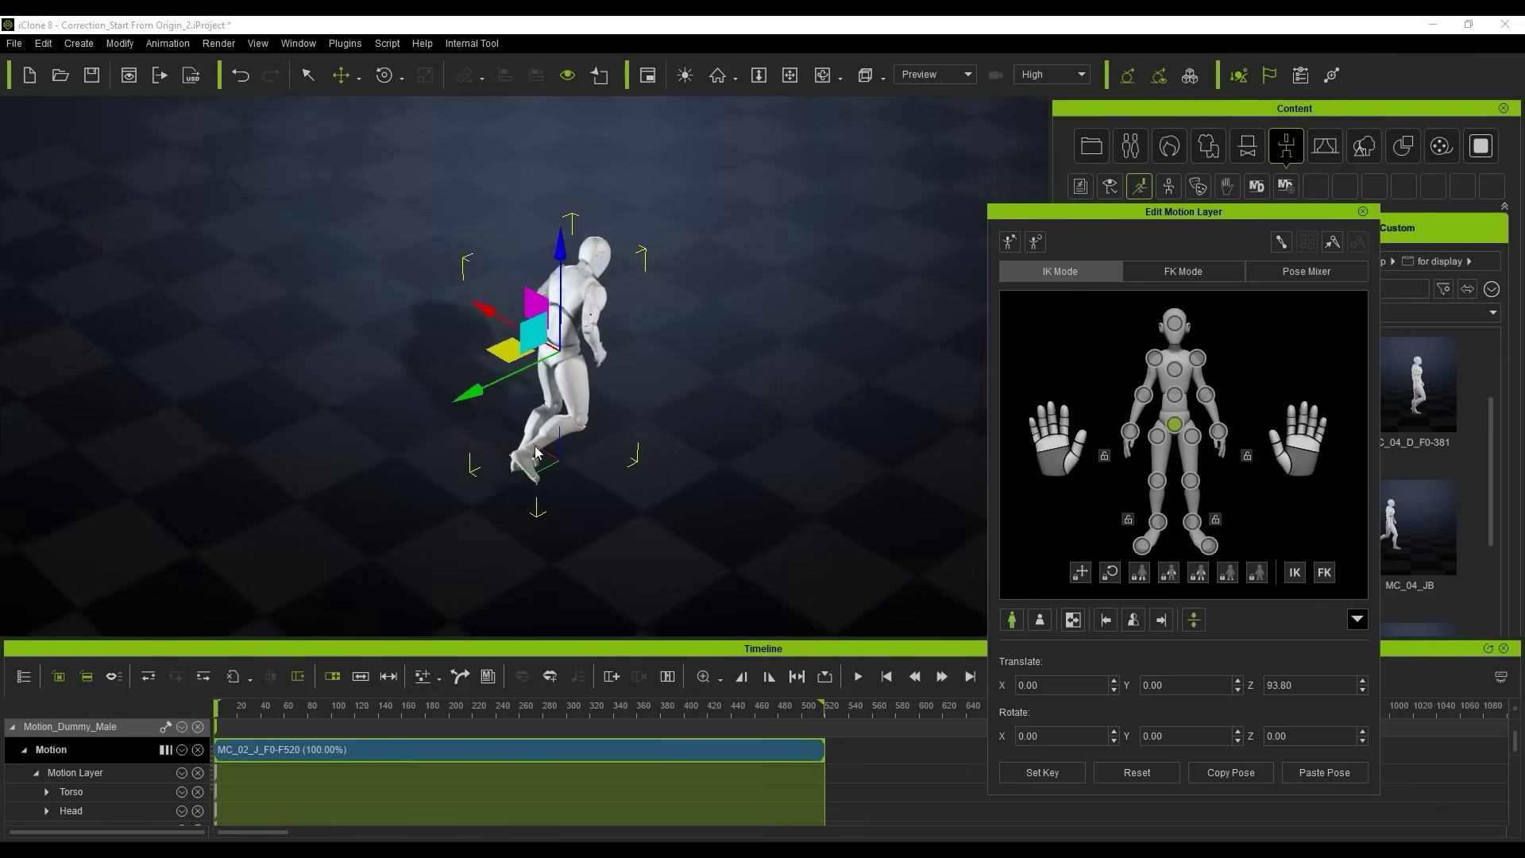
key(Escape)
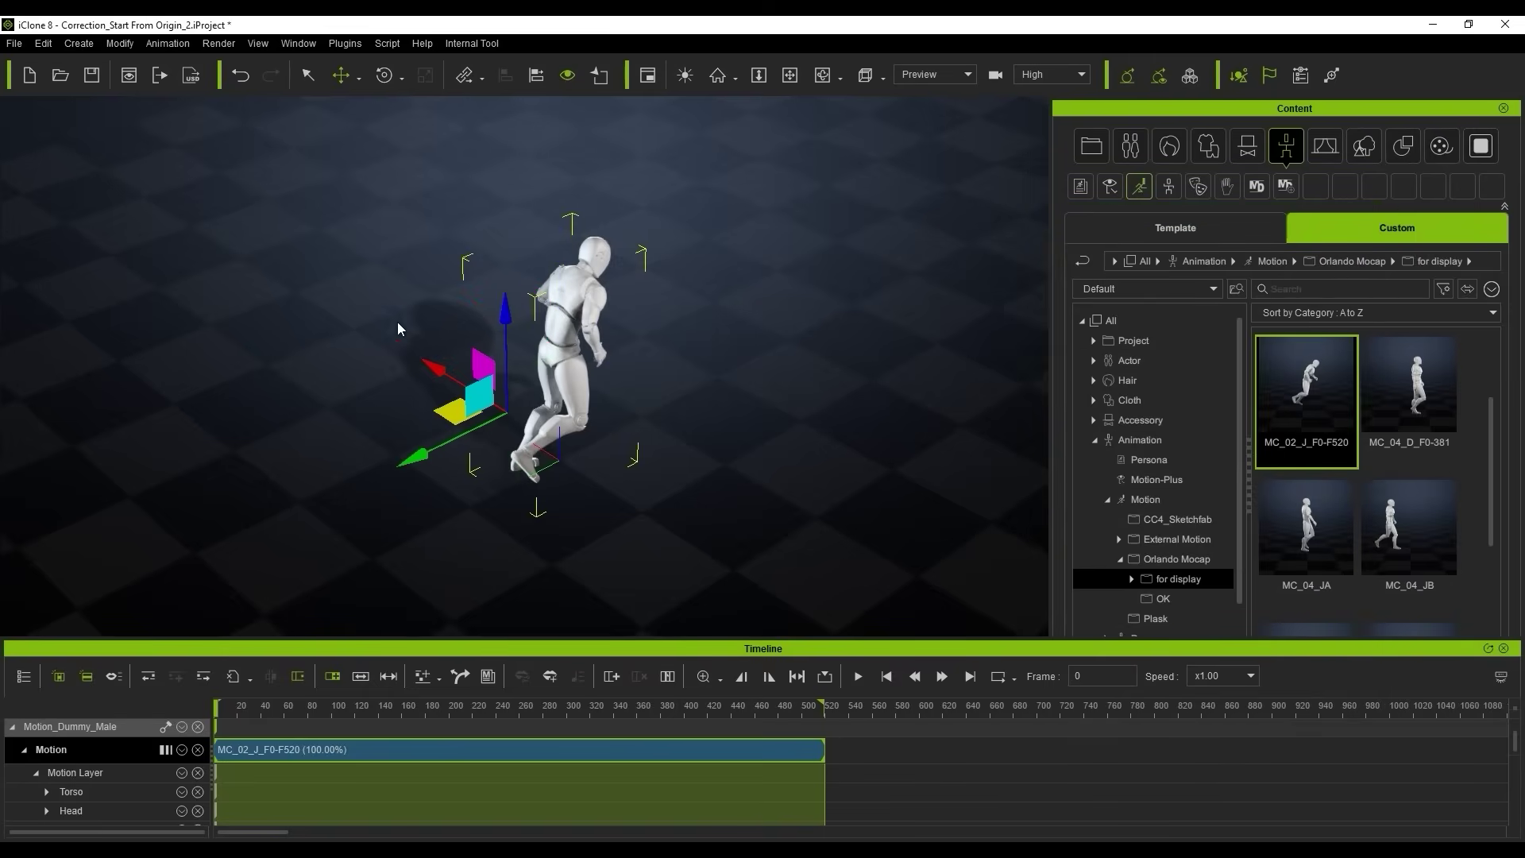
Apply Root Motion > Sample Hip To Root (XY) to the clip and return to the first frame.
right_click(242, 752)
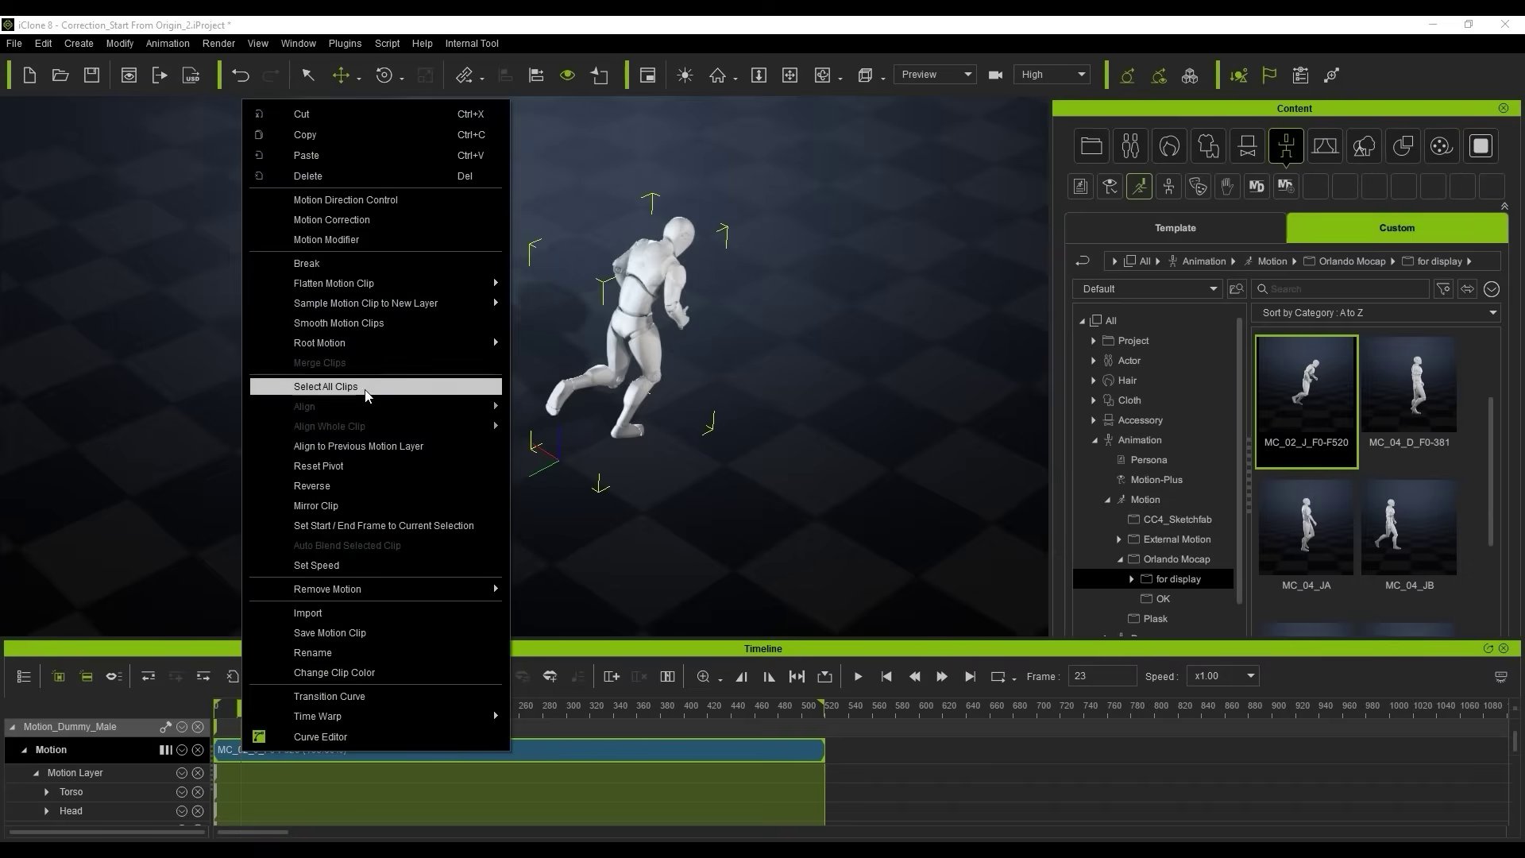
mouse_move(397, 343)
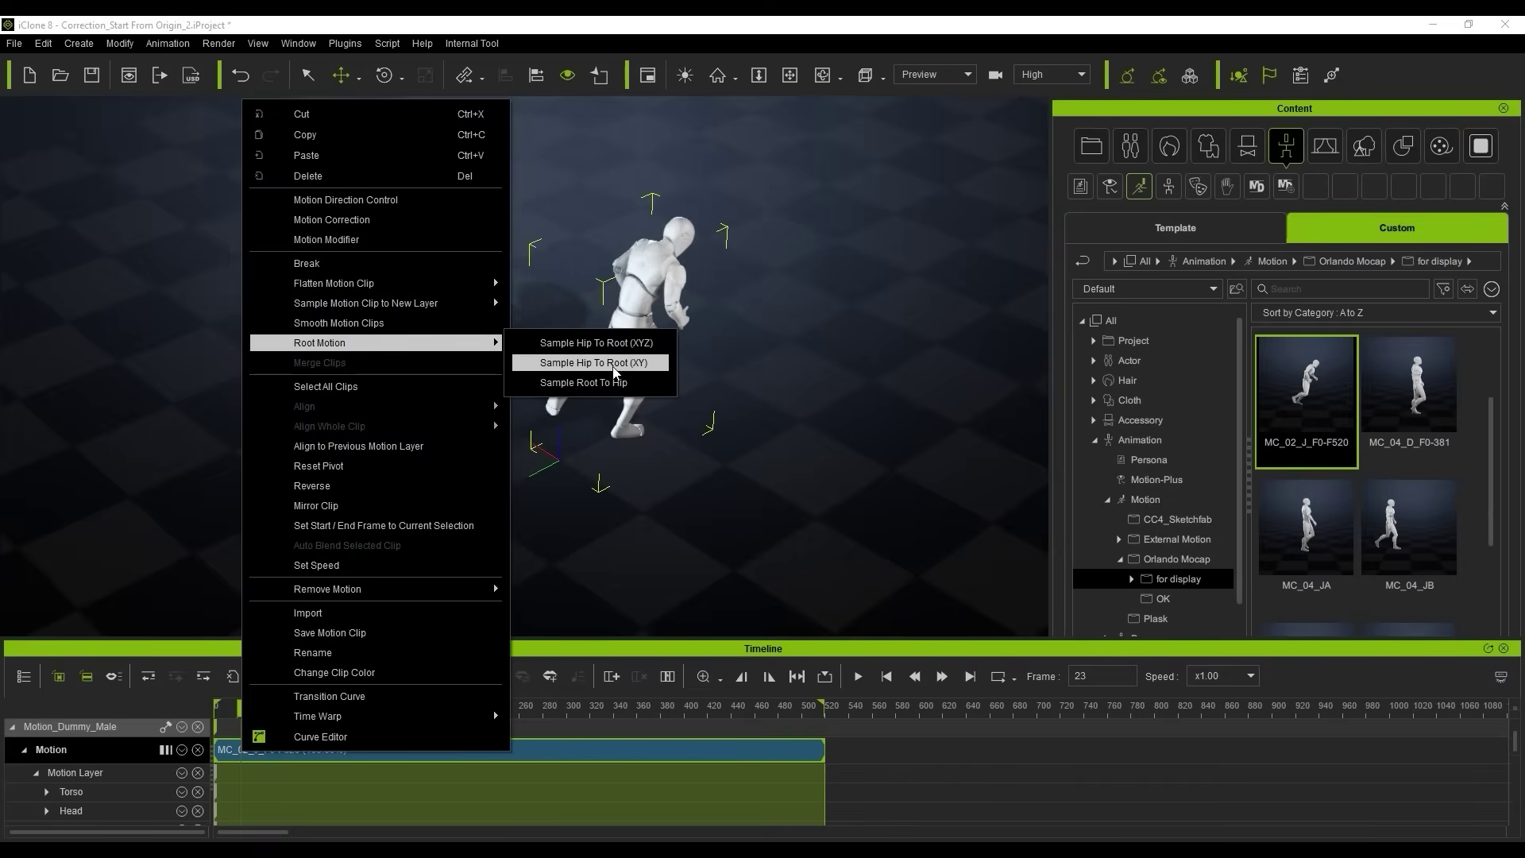
click(659, 363)
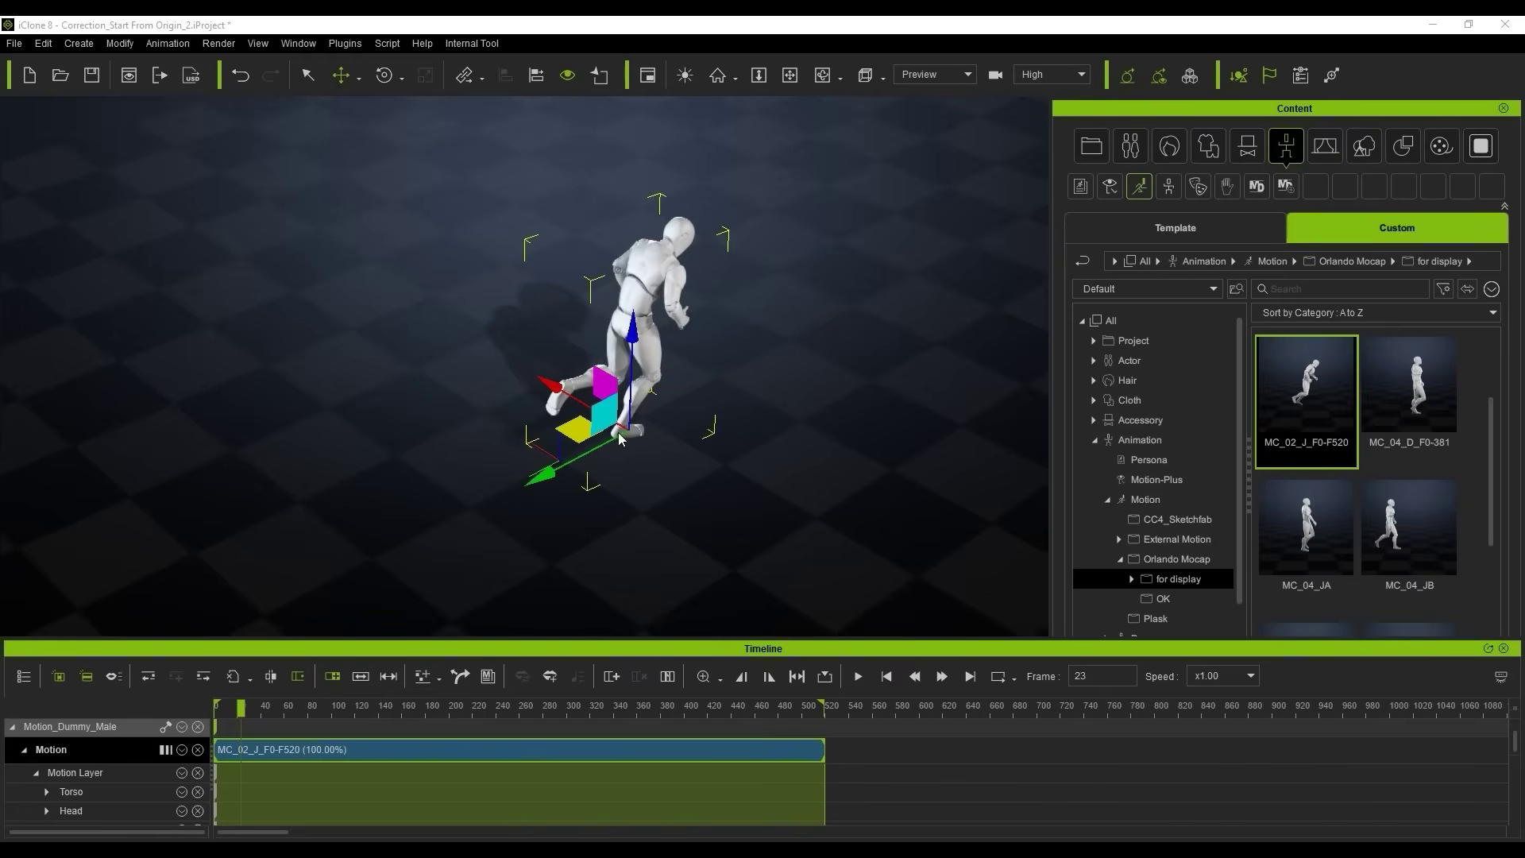
click(886, 676)
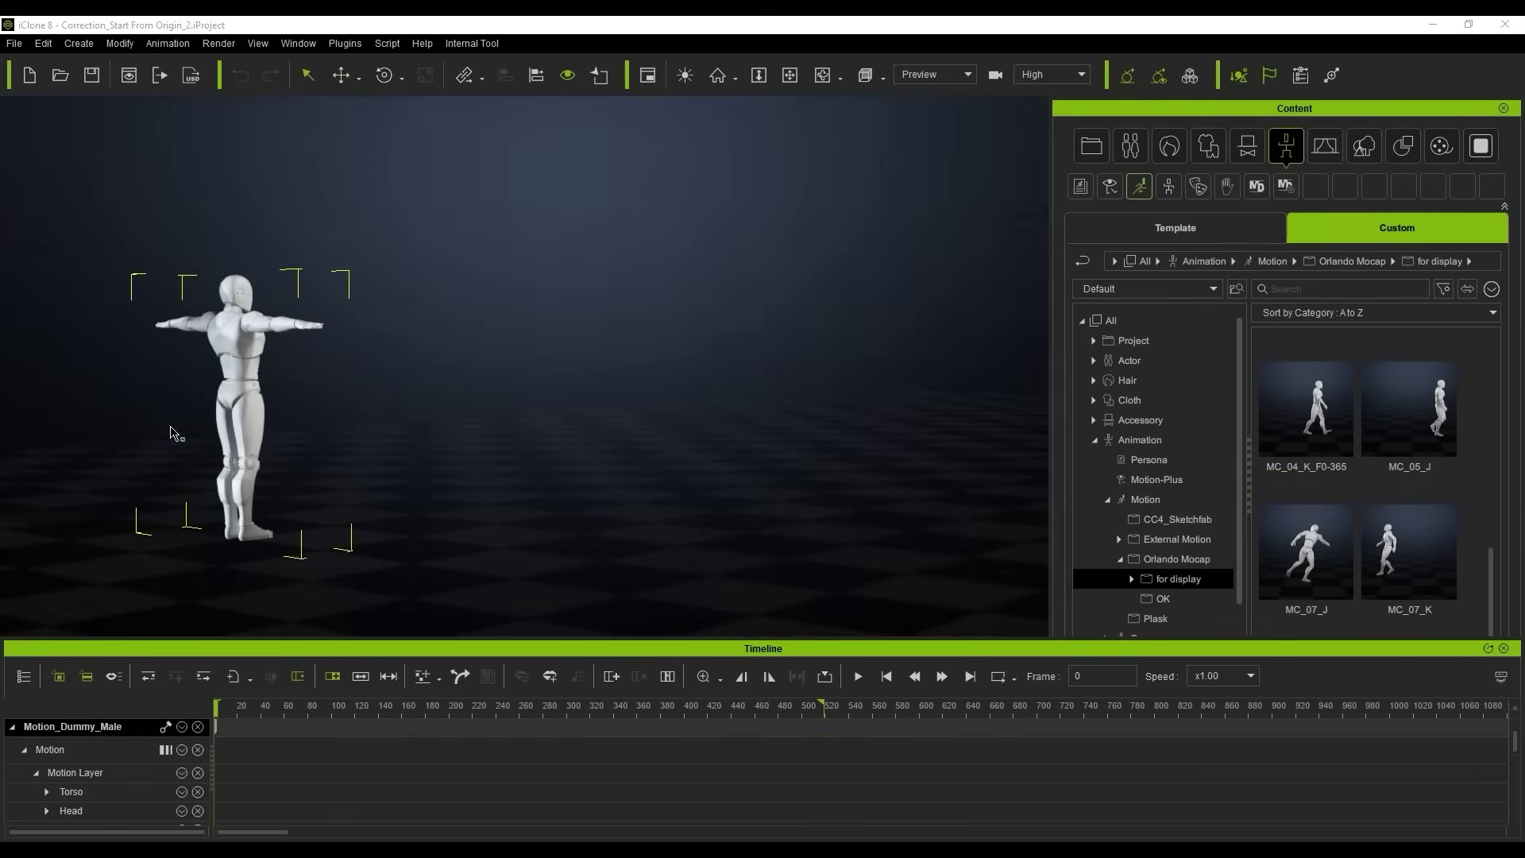
Enable Auto Motion Alignment and apply the MC_05_J motion from the library to the dummy.
click(168, 43)
mouse_move(287, 315)
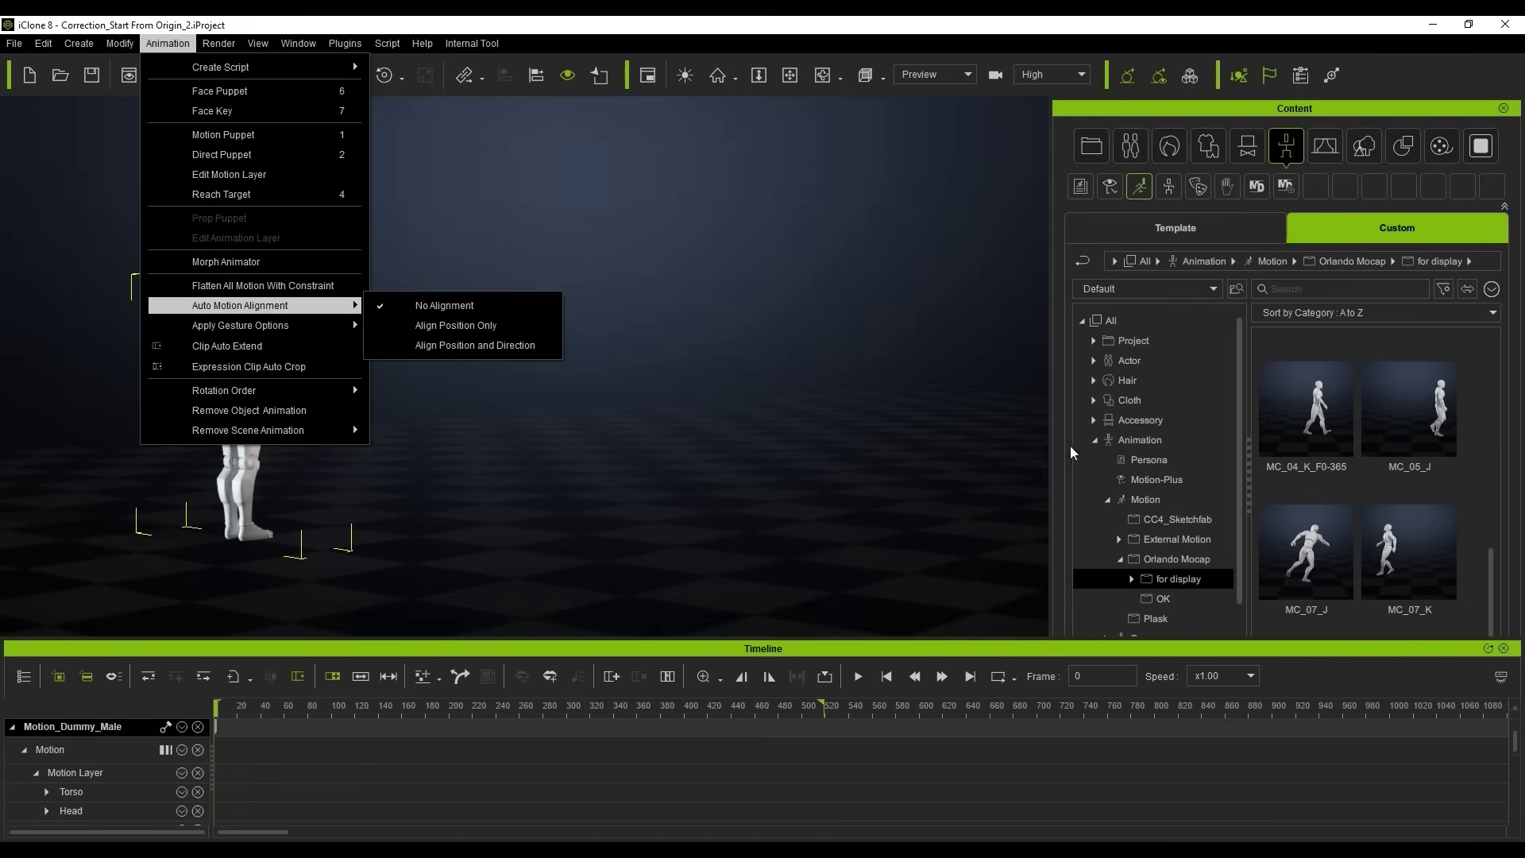
click(1383, 436)
drag(1384, 436, 247, 370)
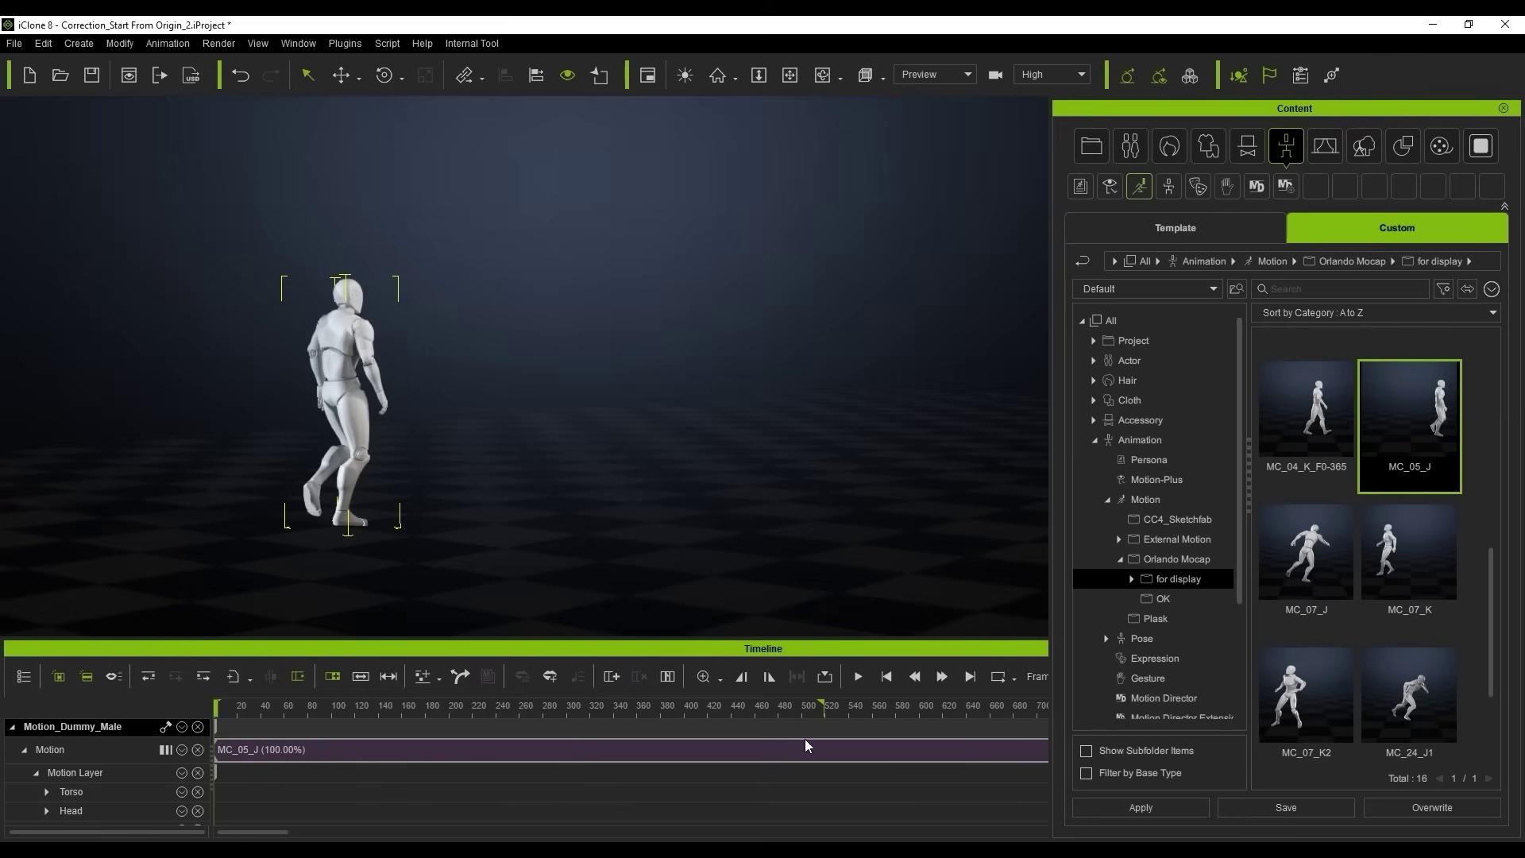
Play the MC_05_J motion, return to the first frame and select the dummy.
click(858, 679)
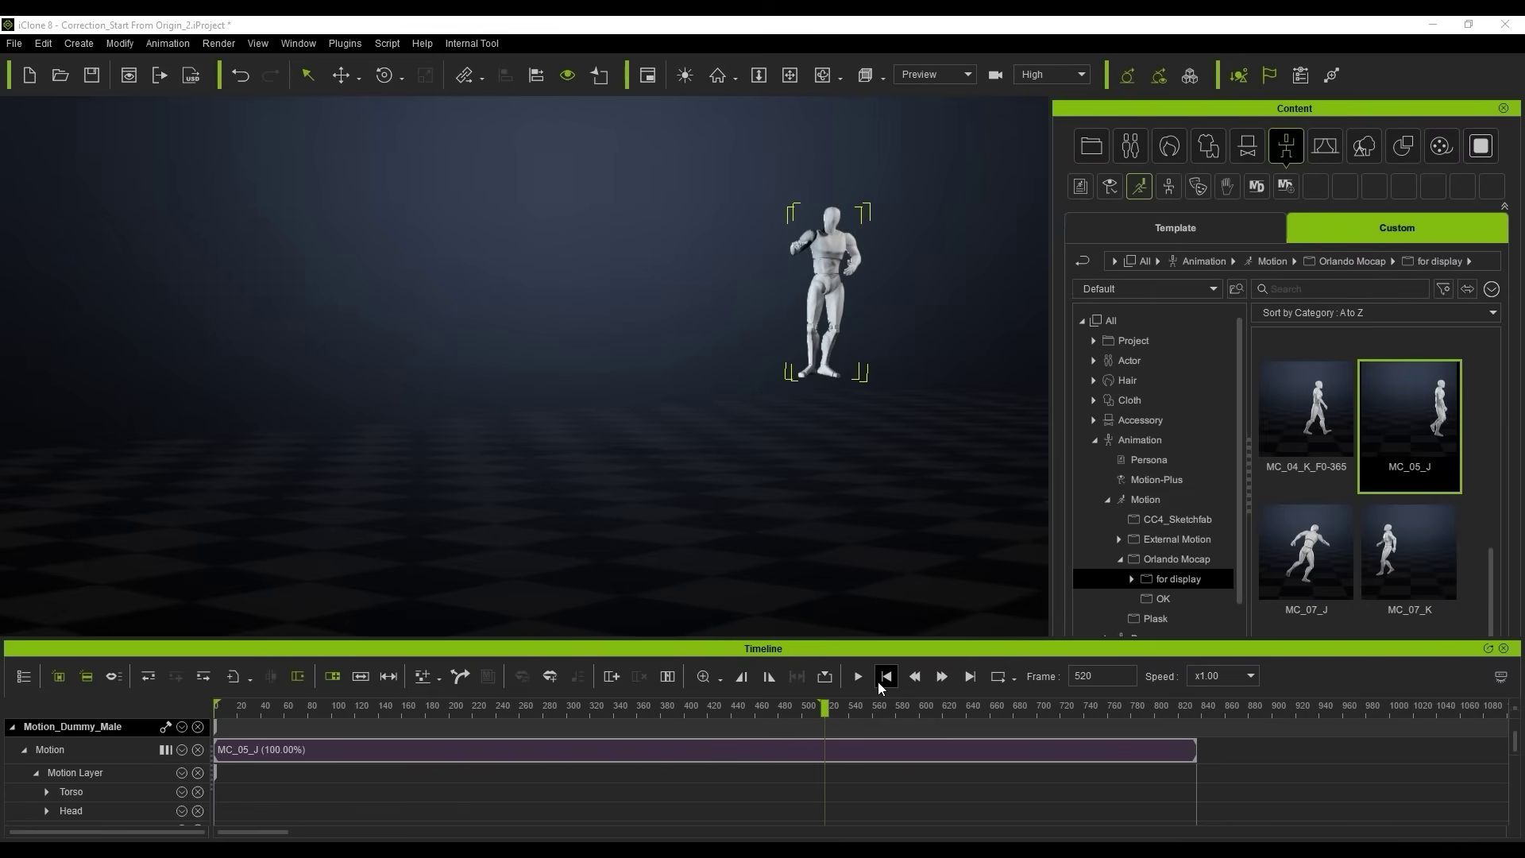
click(882, 679)
click(357, 415)
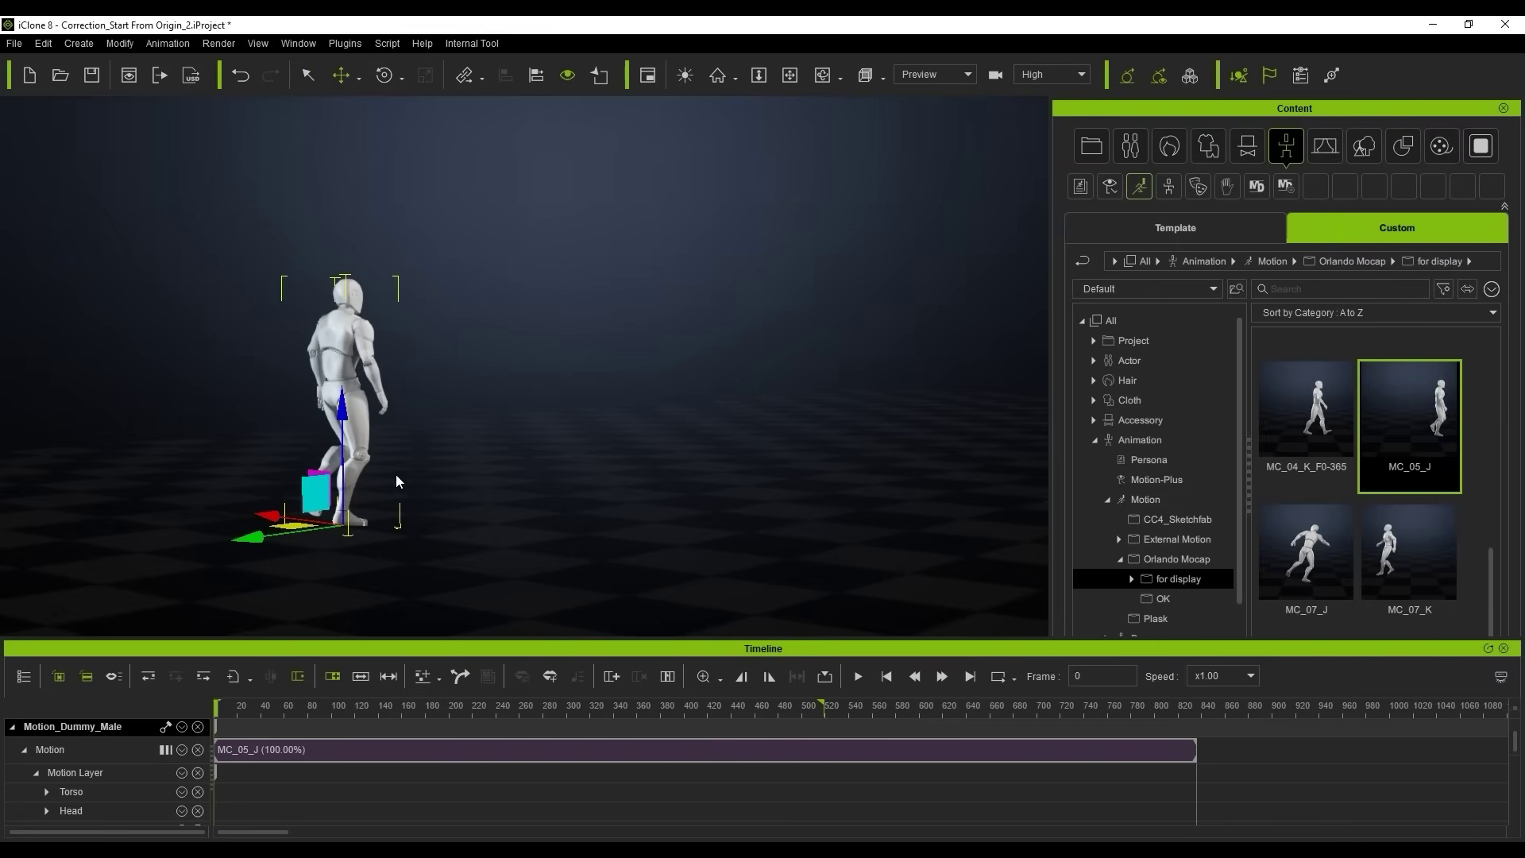
Turn on World Axis in Preferences and zoom in on the dummy and the origin.
click(44, 43)
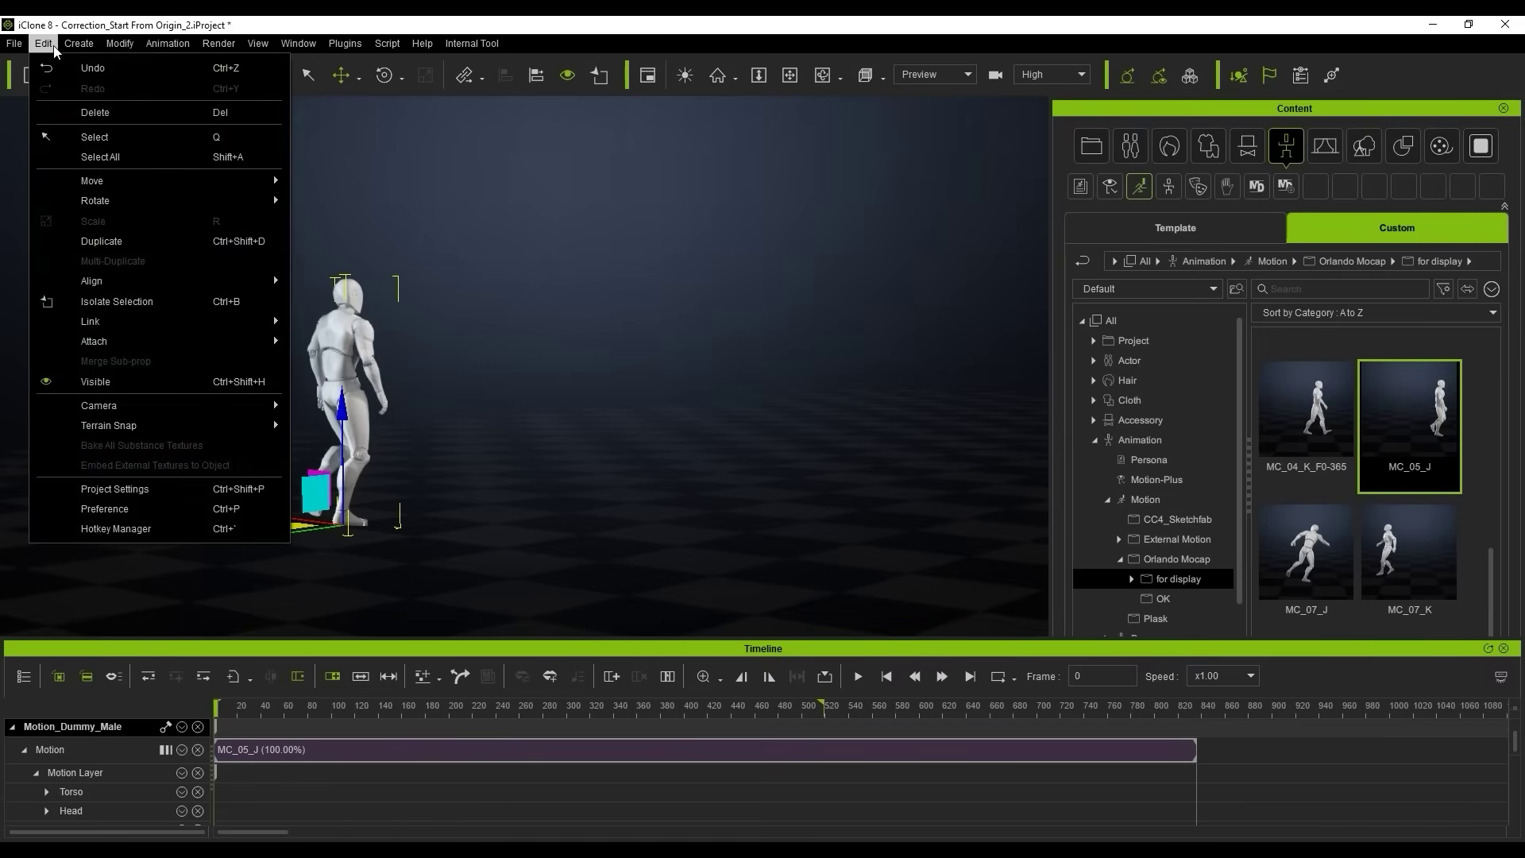
click(131, 509)
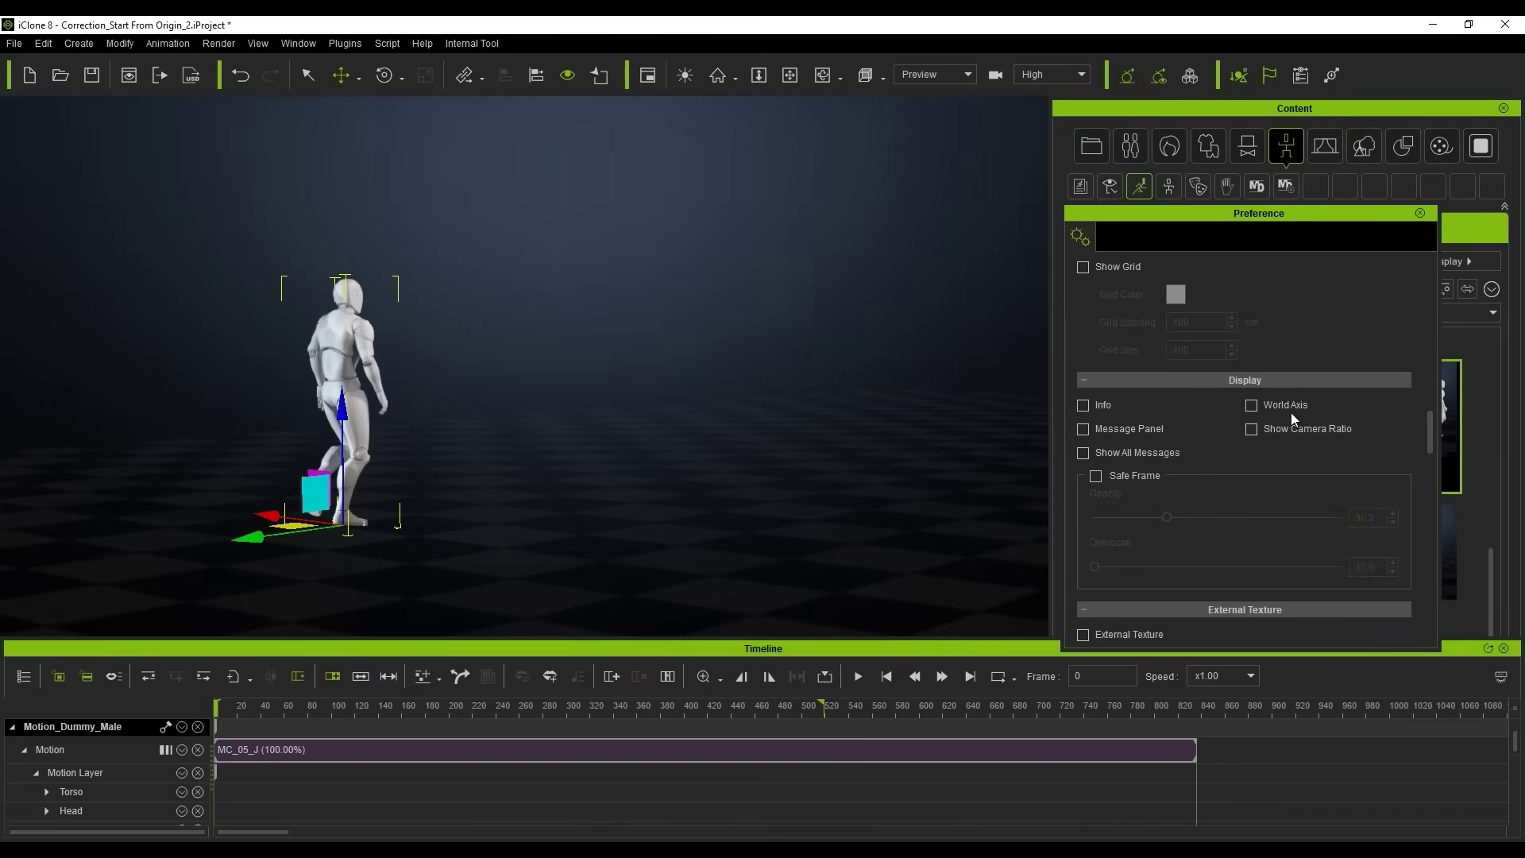
click(1251, 406)
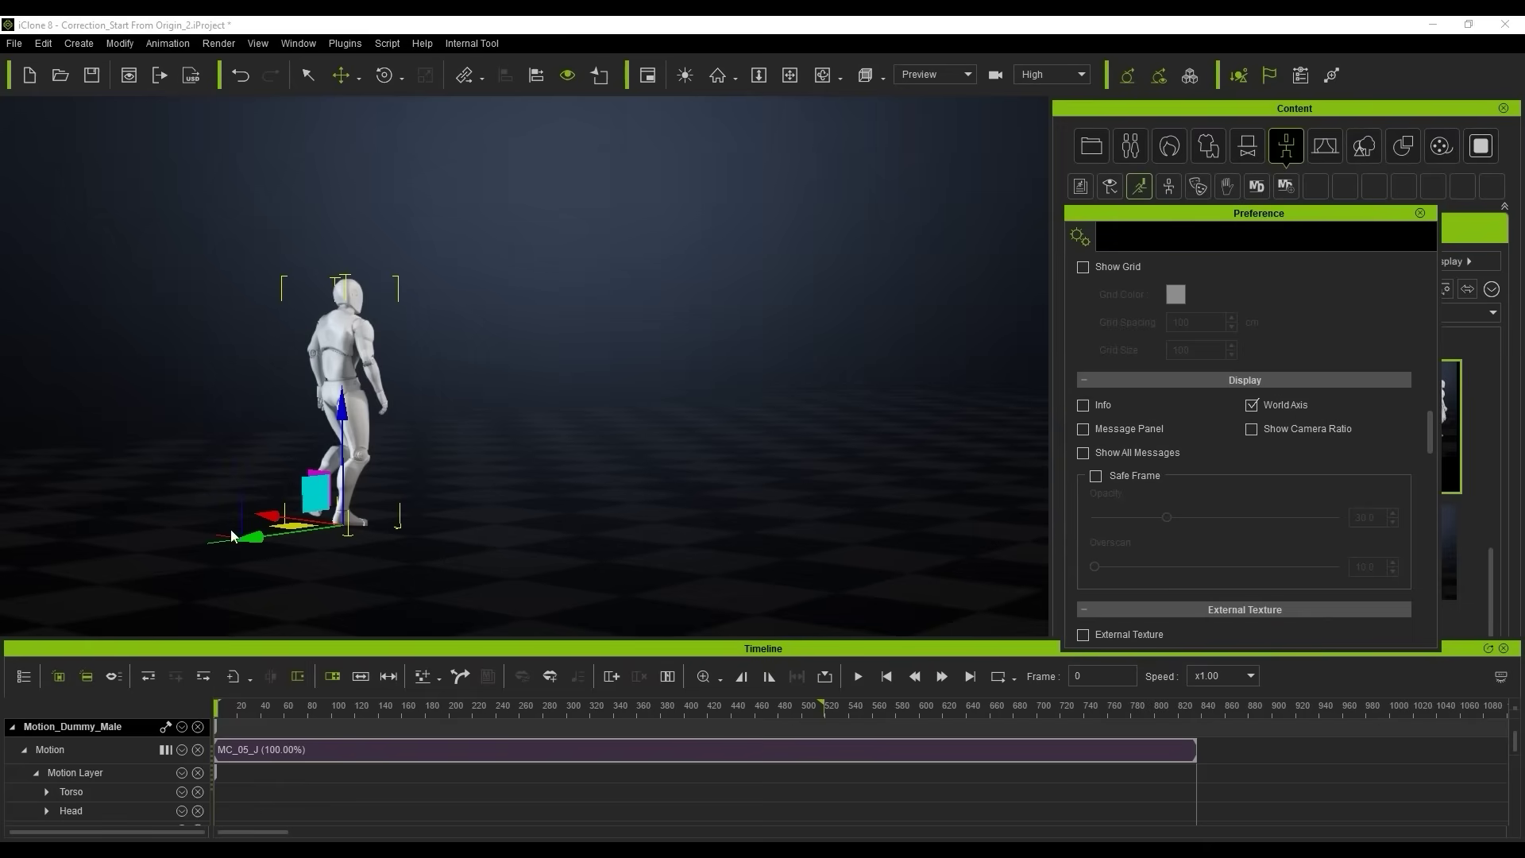
middle_drag(391, 534, 699, 424)
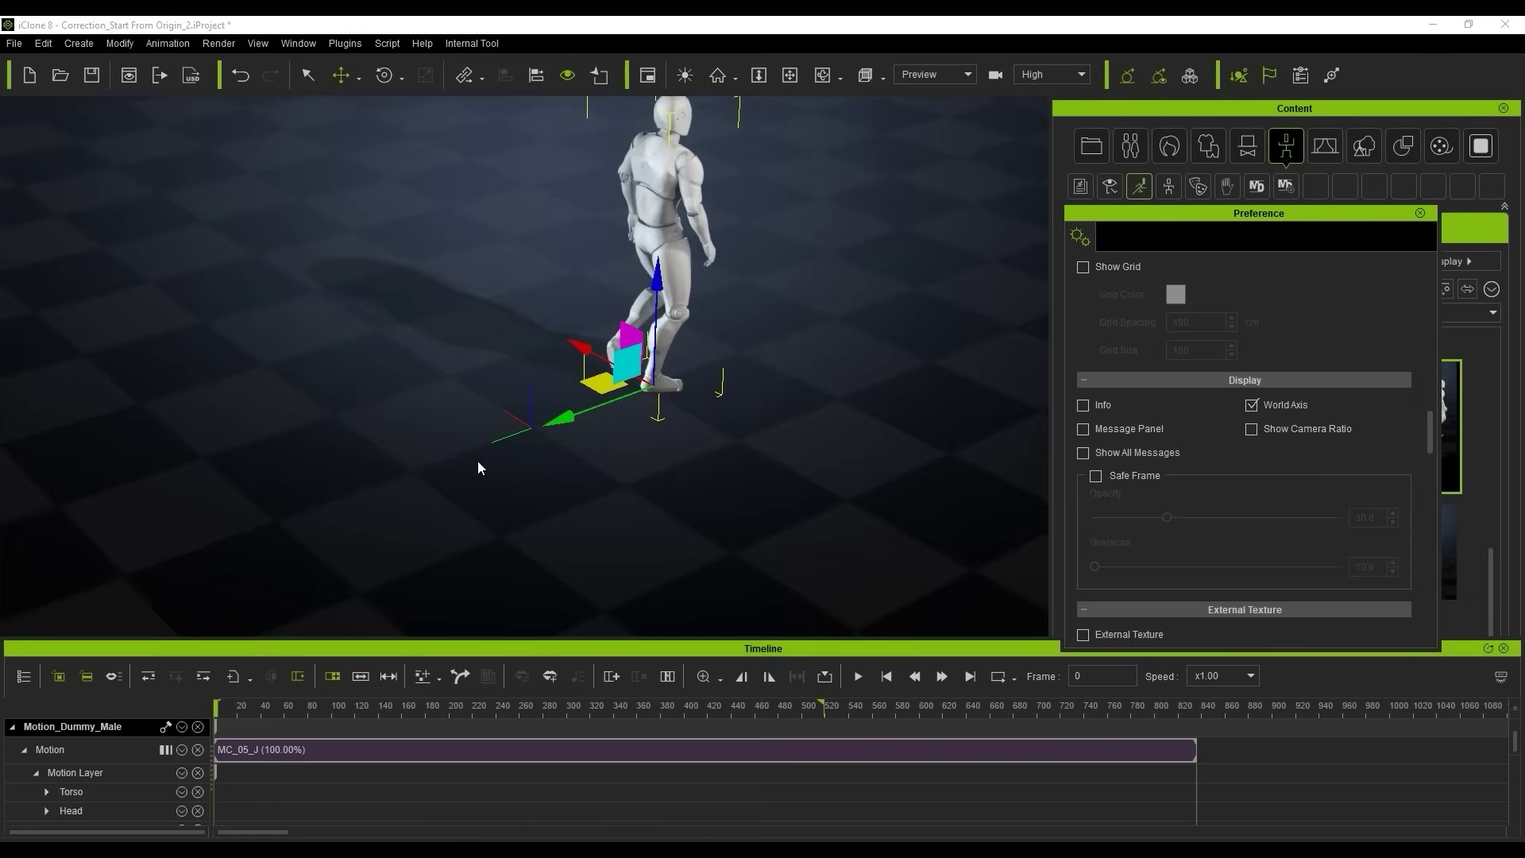
click(1420, 212)
Apply MC_07_J, MC_07_K2, MC_04_D_F0-381, then MC_02_J_F0-F520, and open Motion Direction Control.
drag(1306, 468, 683, 270)
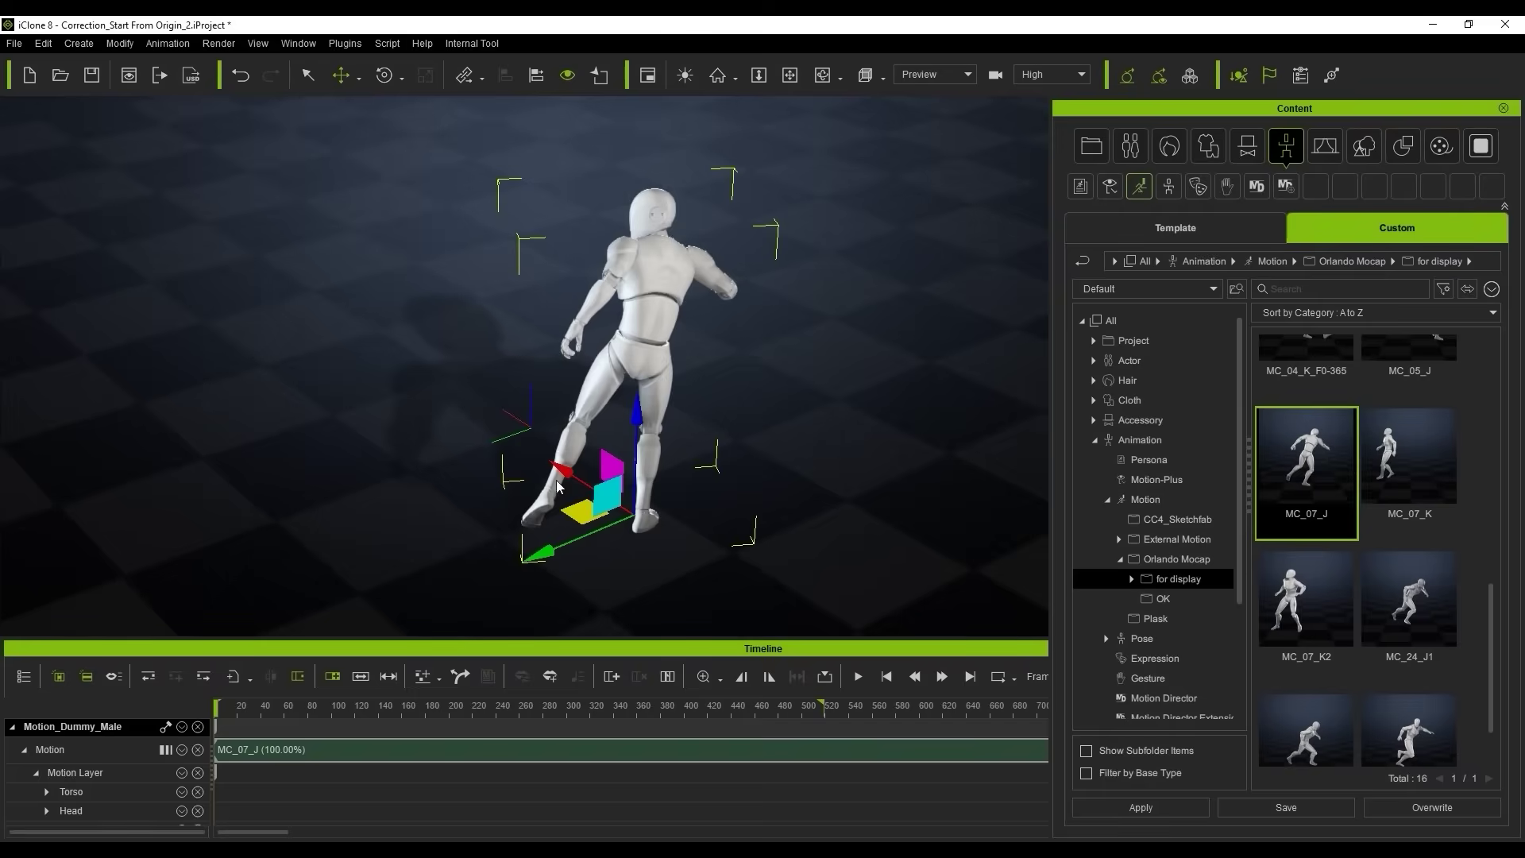
drag(1305, 611, 879, 517)
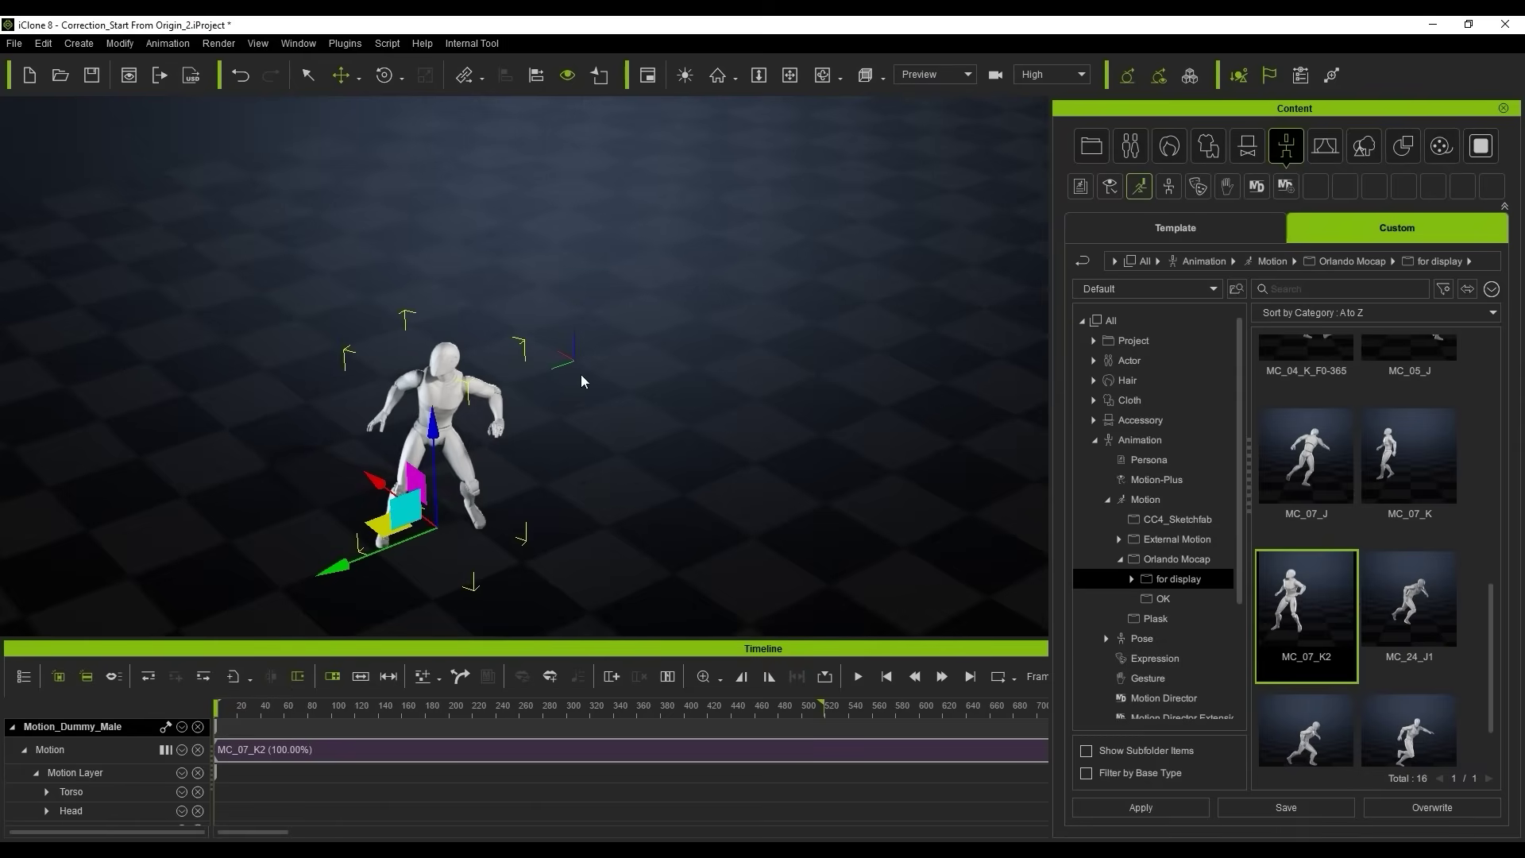
drag(1490, 633, 1489, 459)
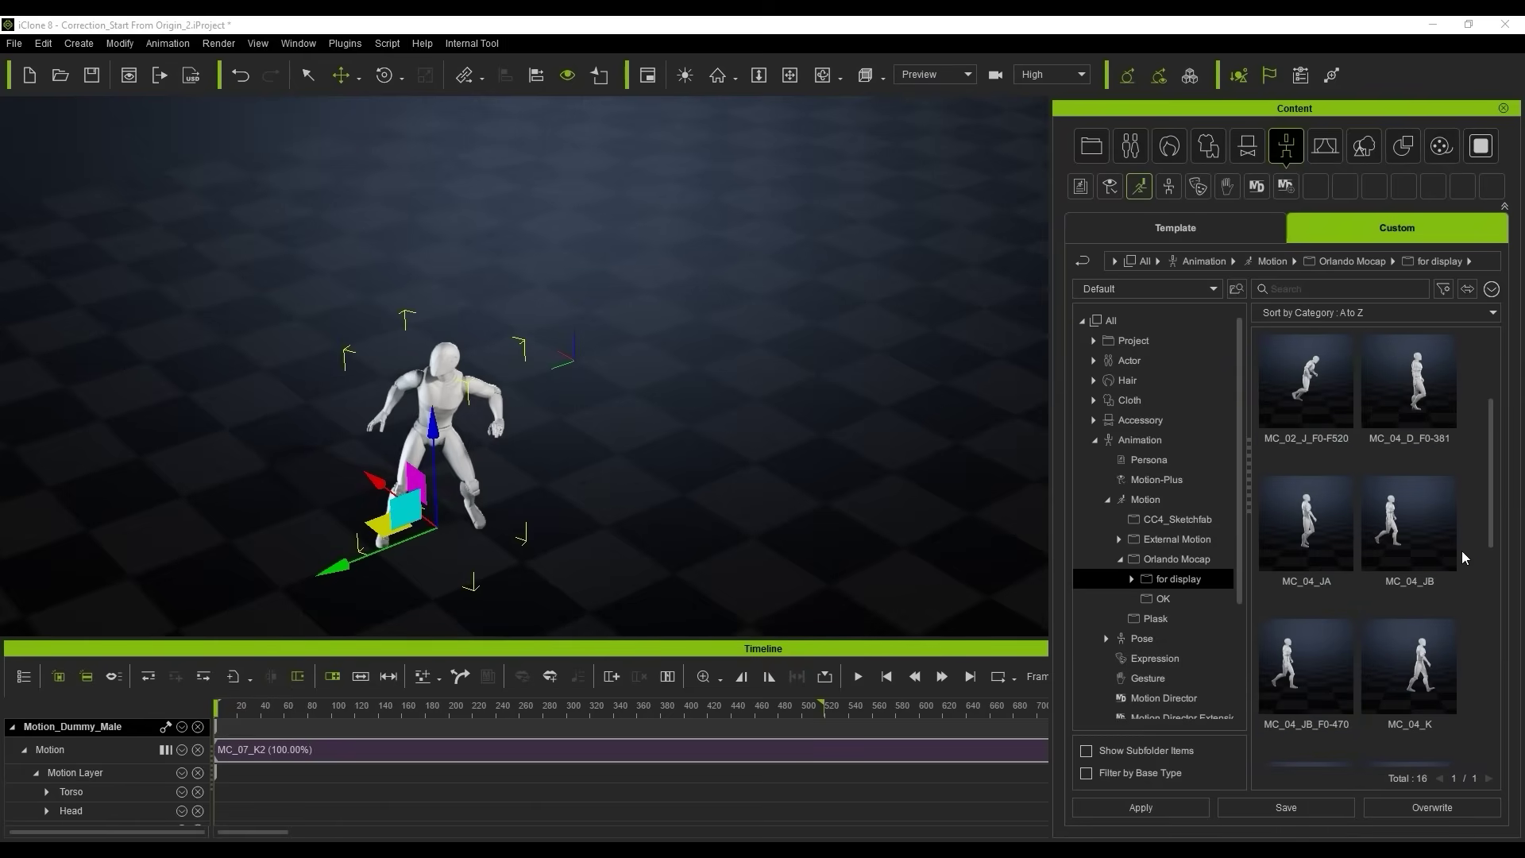
drag(1410, 390, 435, 433)
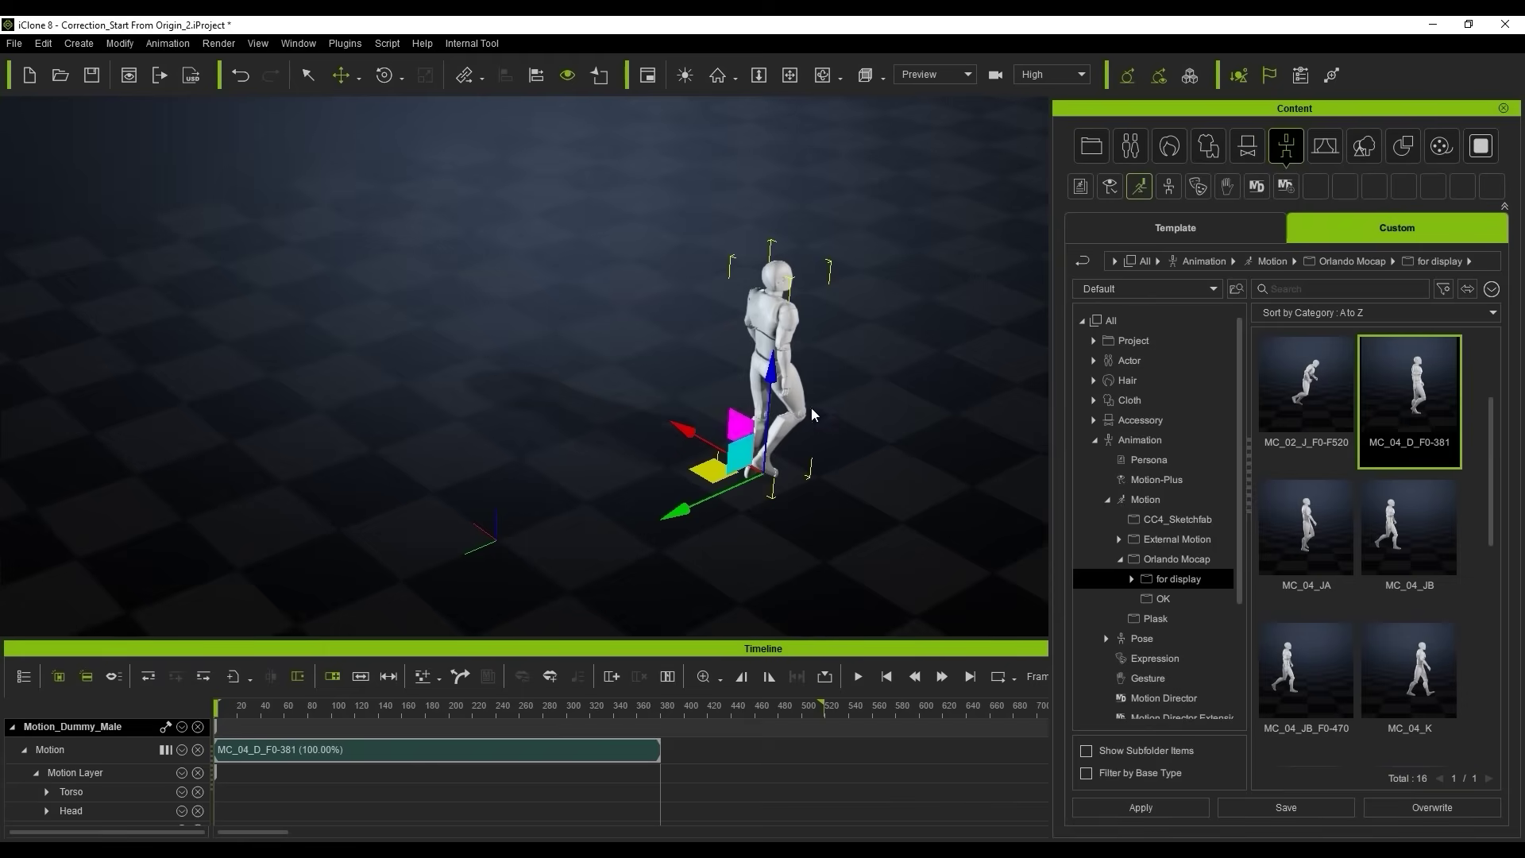
drag(1307, 389, 790, 429)
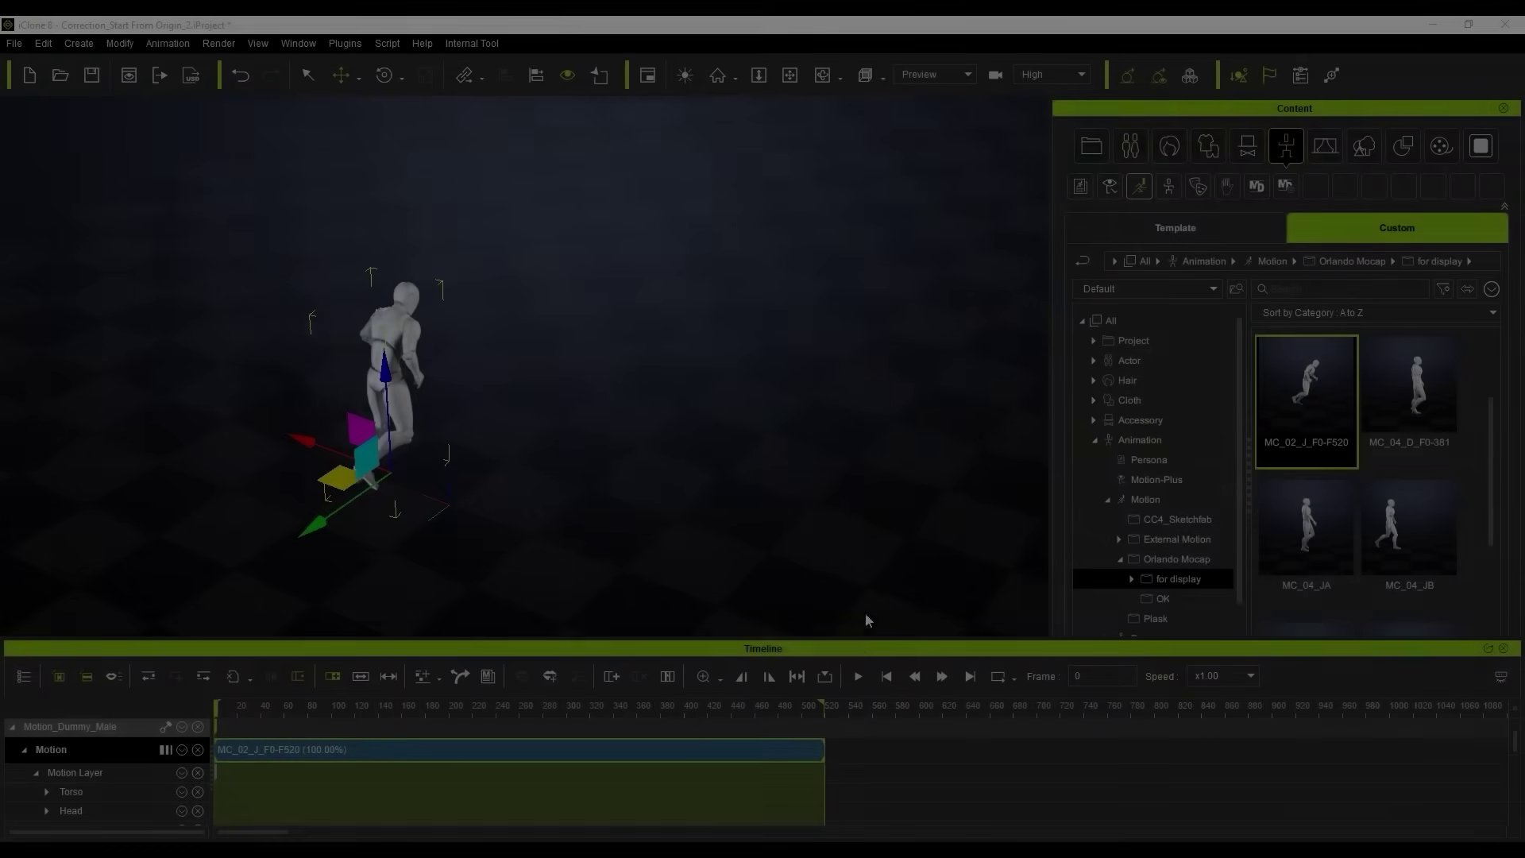
click(642, 747)
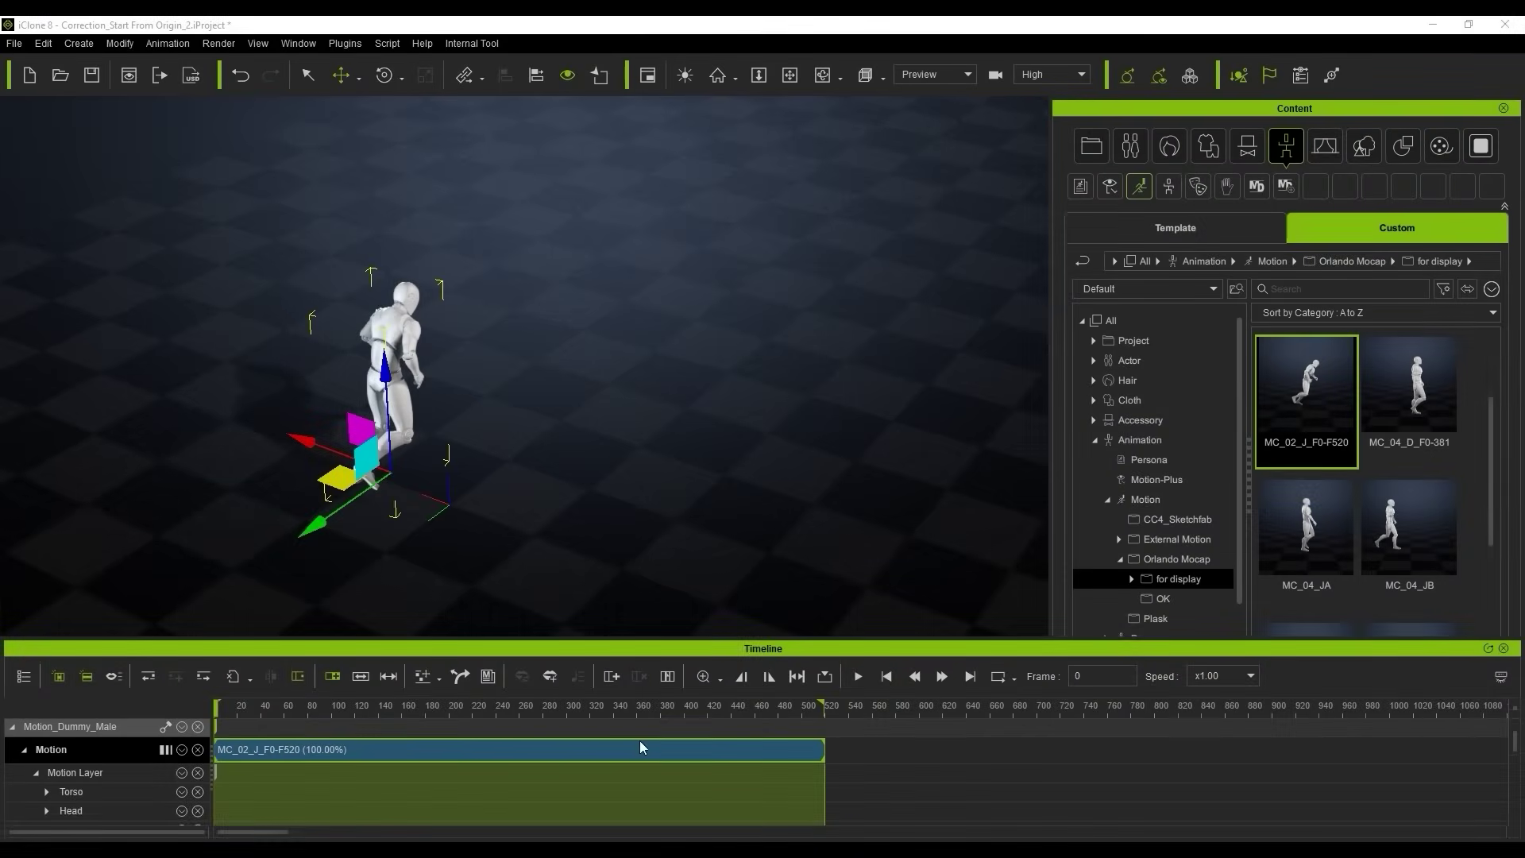
click(460, 676)
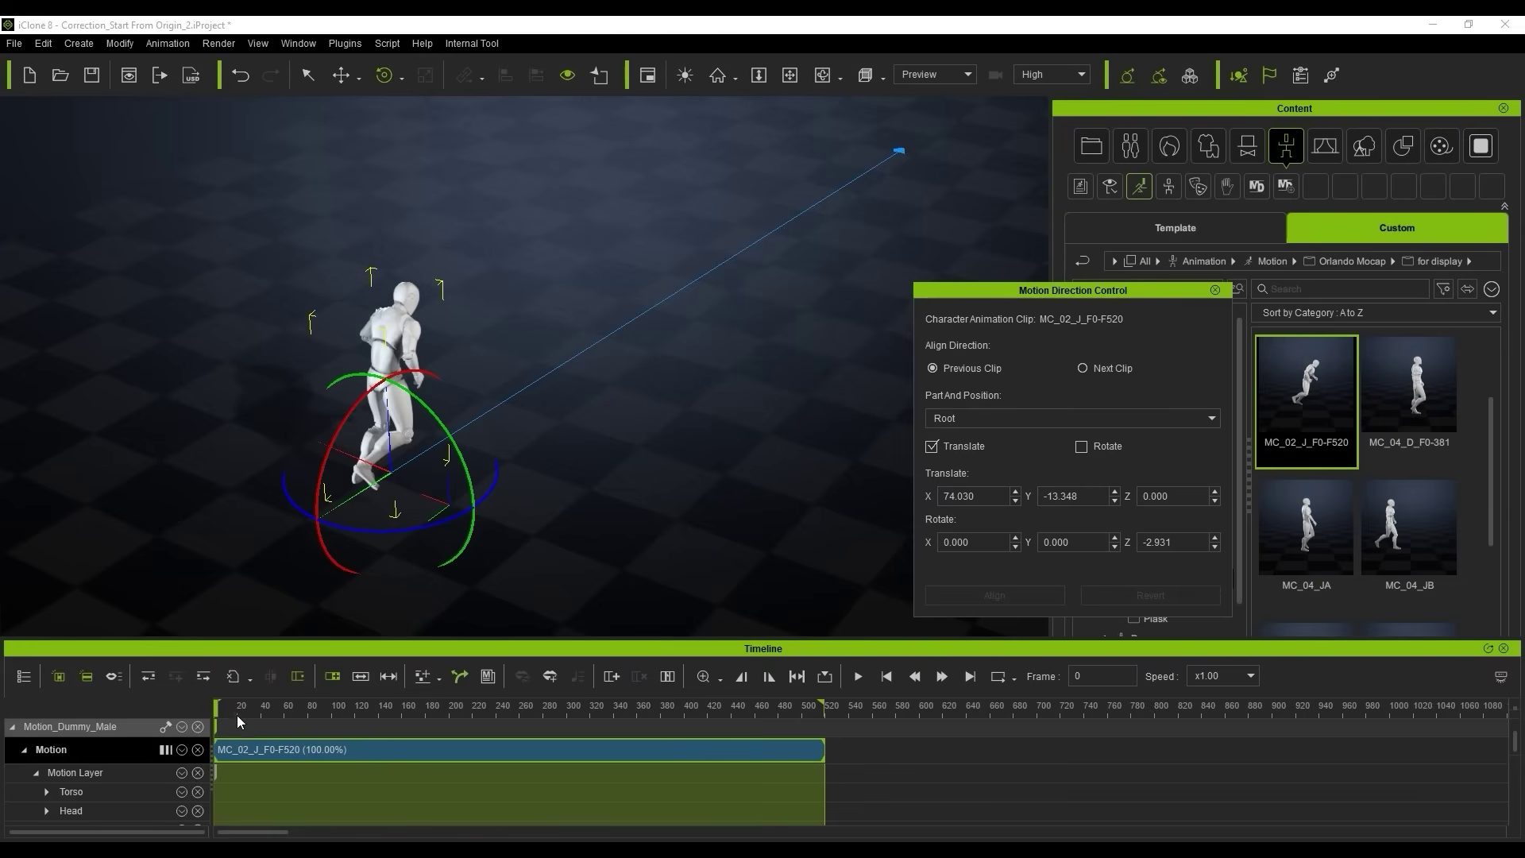
Scrub to follow the path, rotate the root with the gizmo and set Rotate Z to 0.
drag(230, 711, 492, 706)
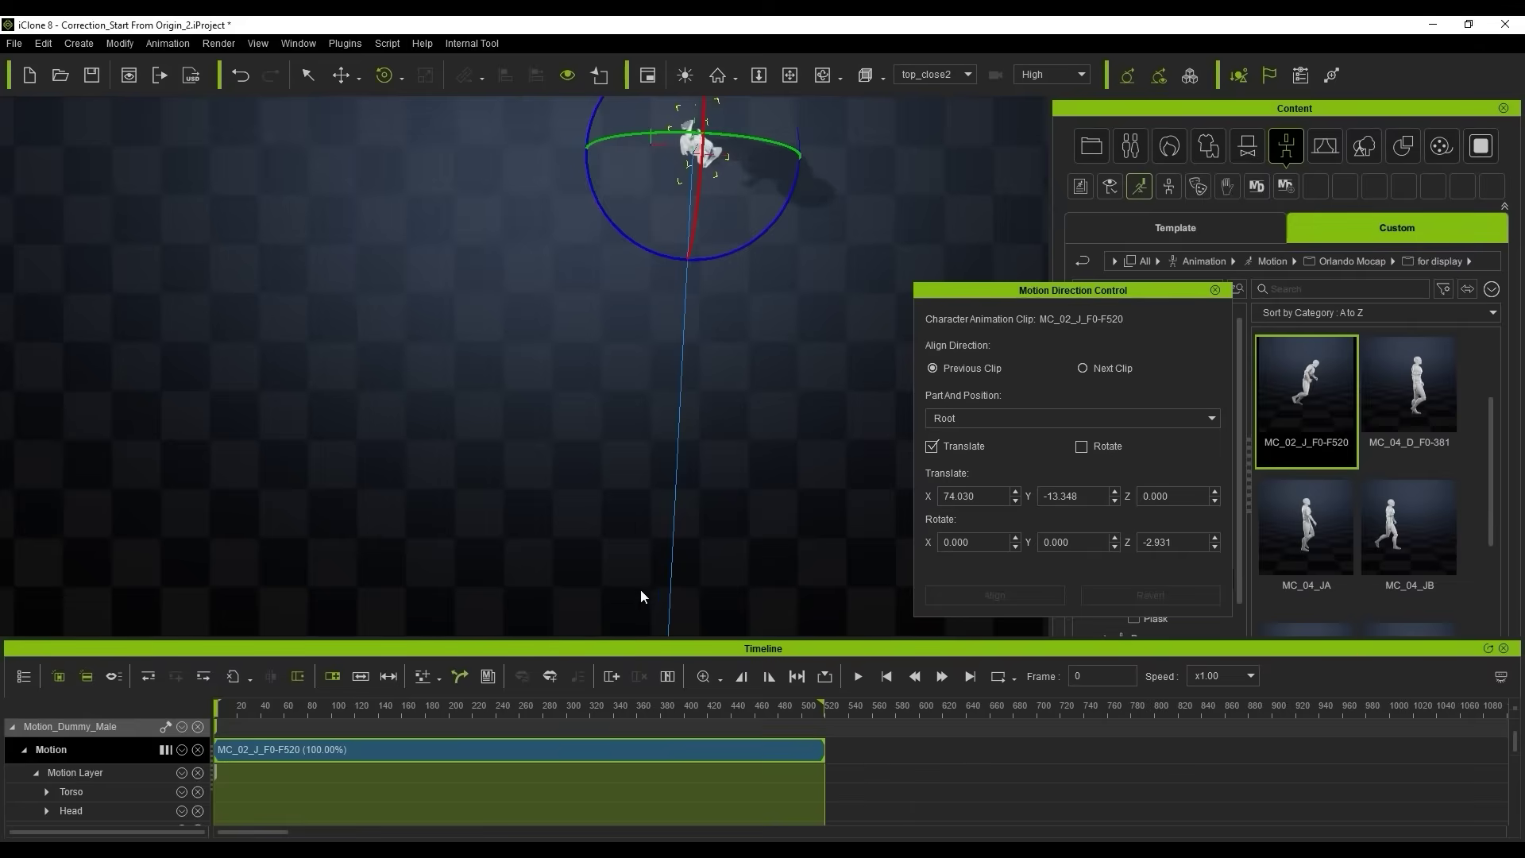
drag(218, 711, 397, 710)
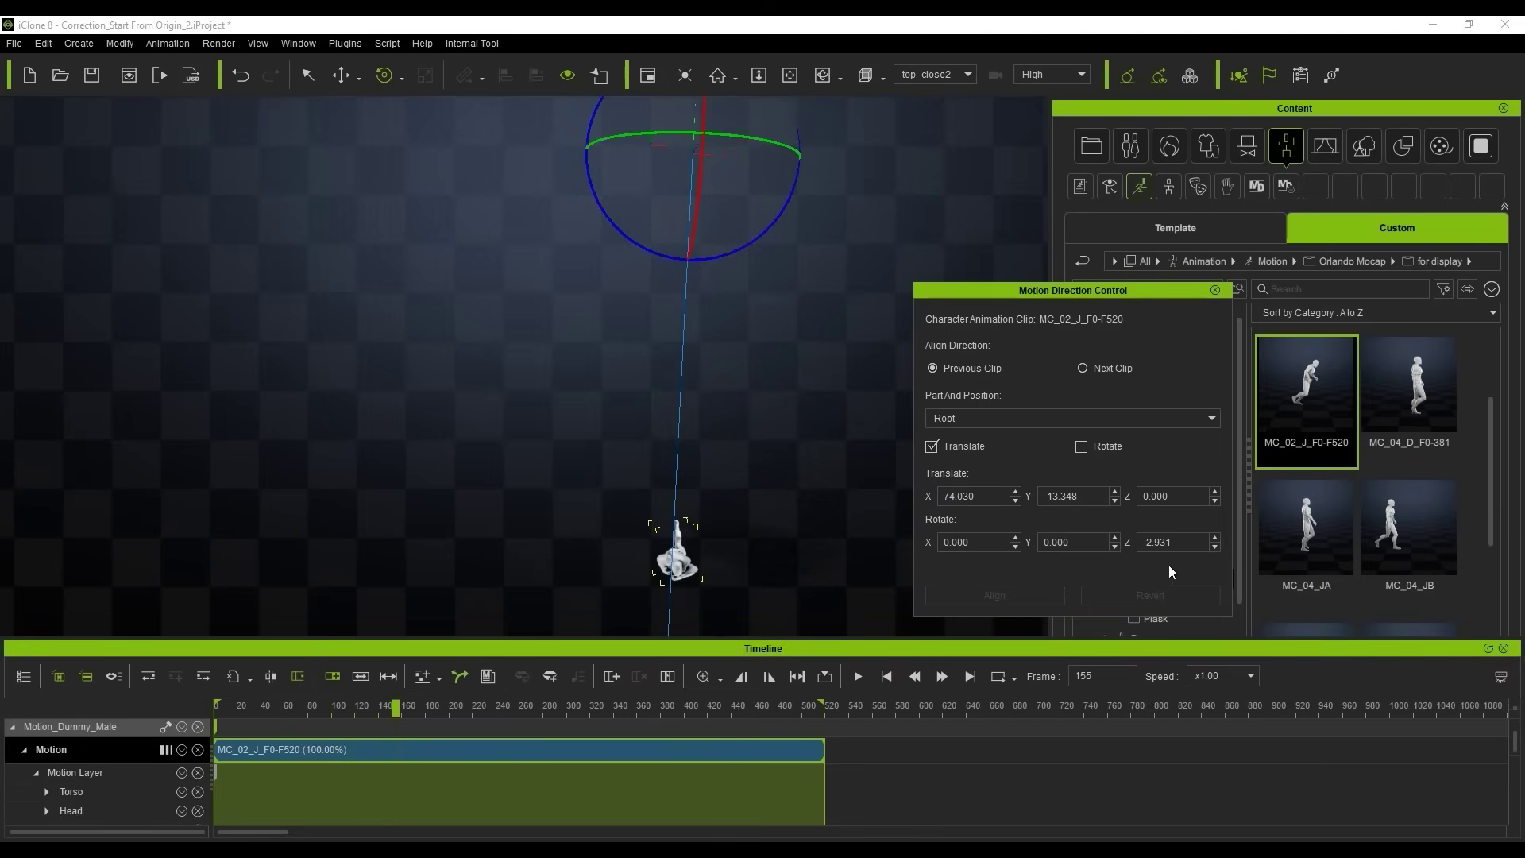
drag(742, 250, 747, 252)
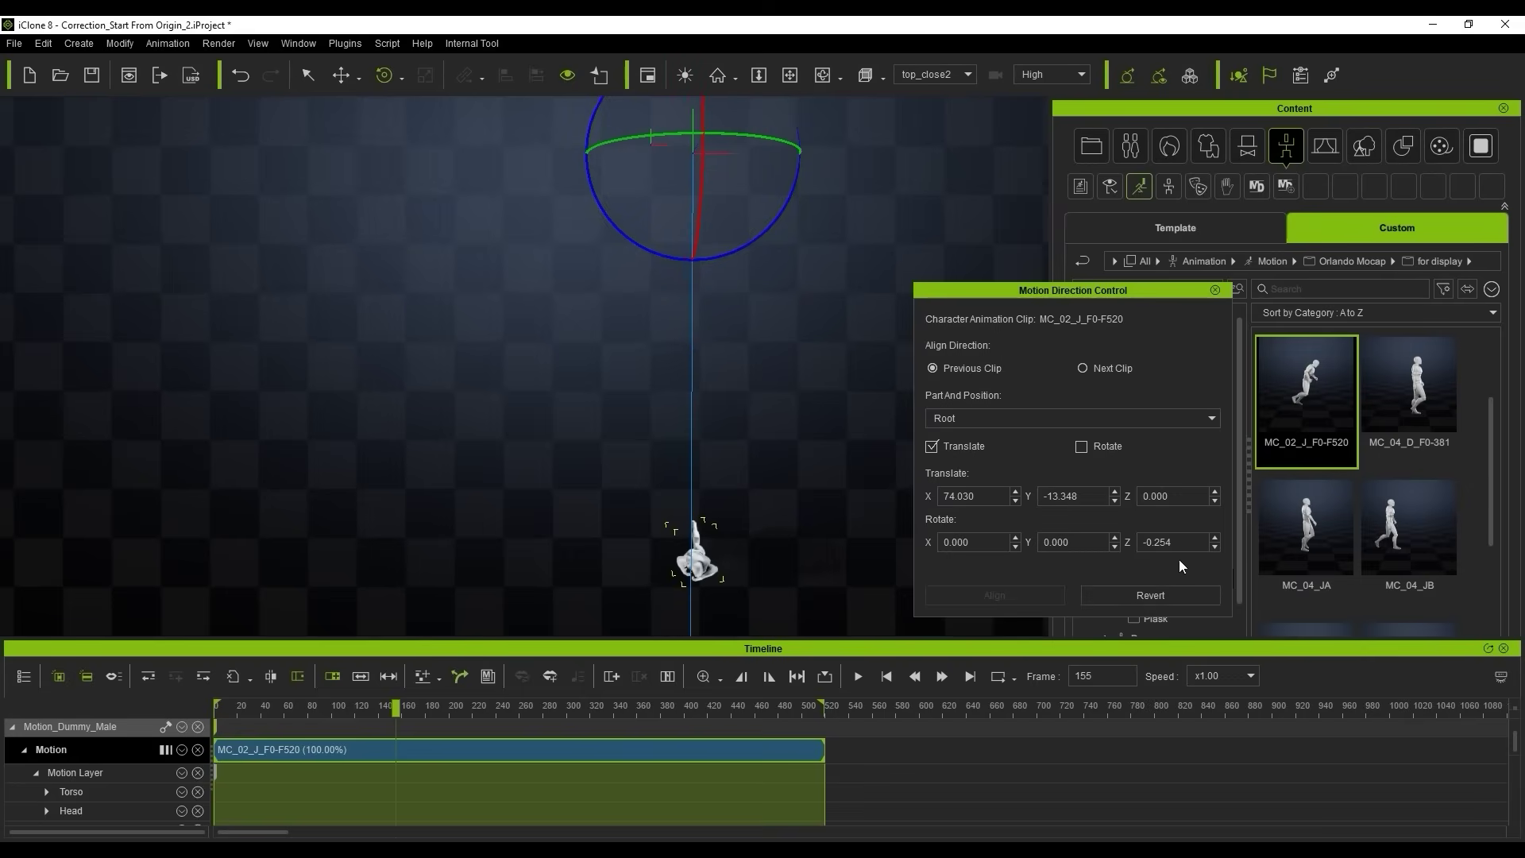
click(1160, 544)
key(Return)
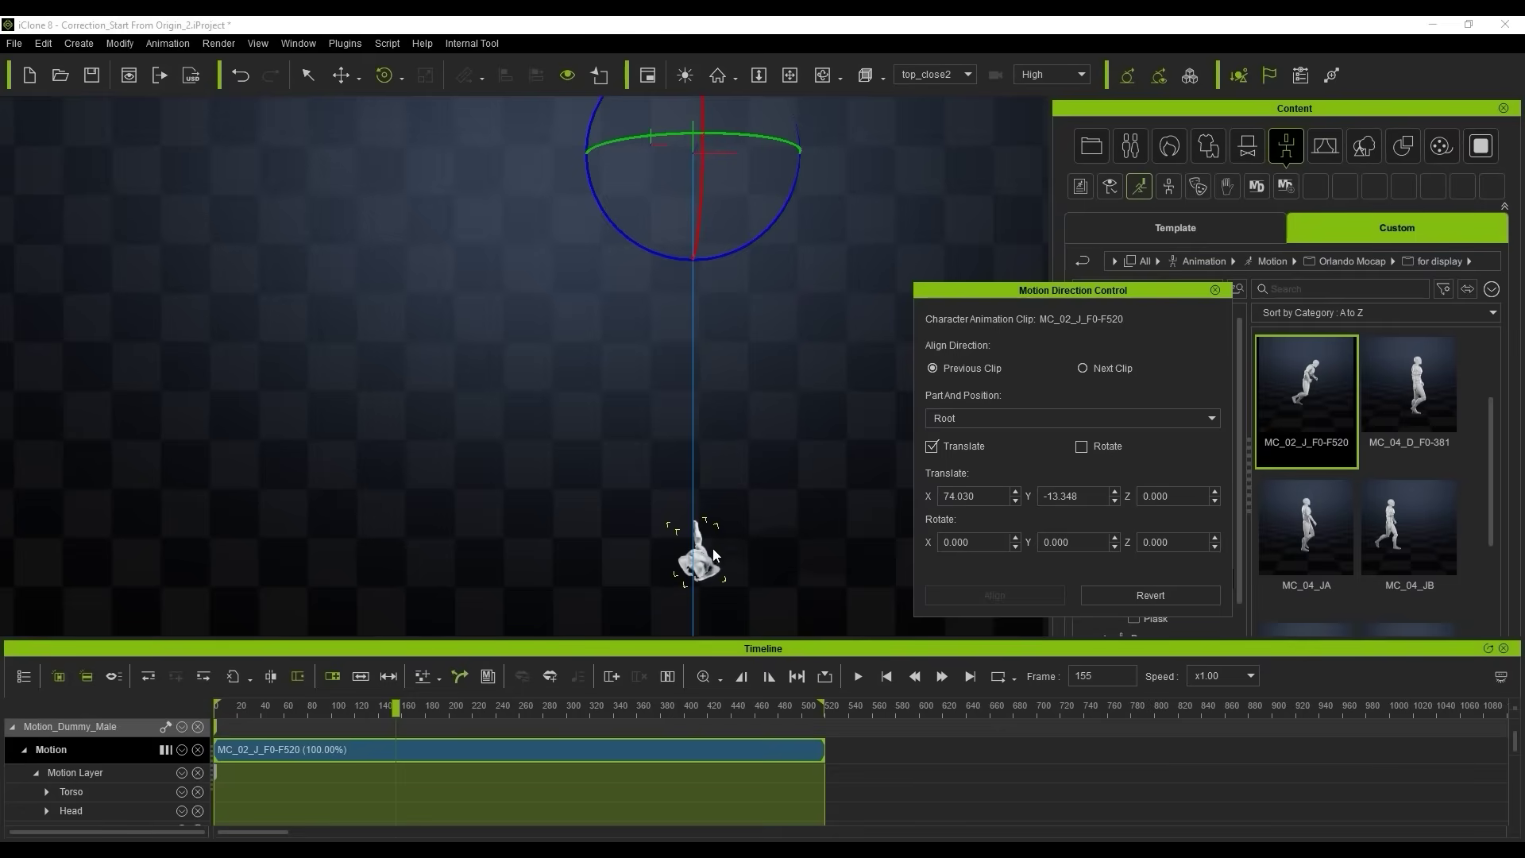
Play the clip from the first frame to check the straightened path.
click(887, 676)
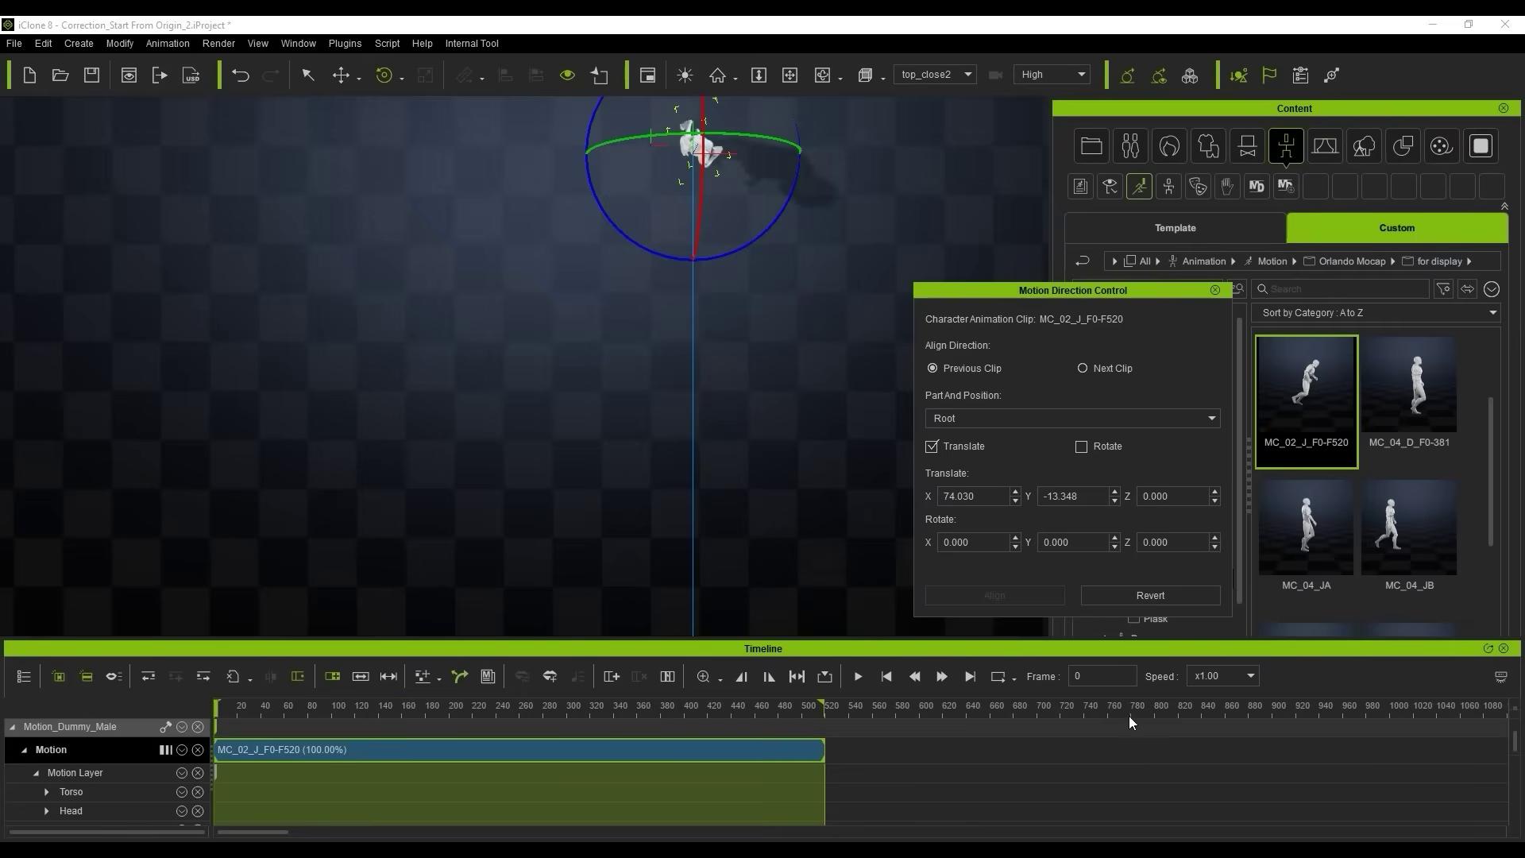
click(858, 676)
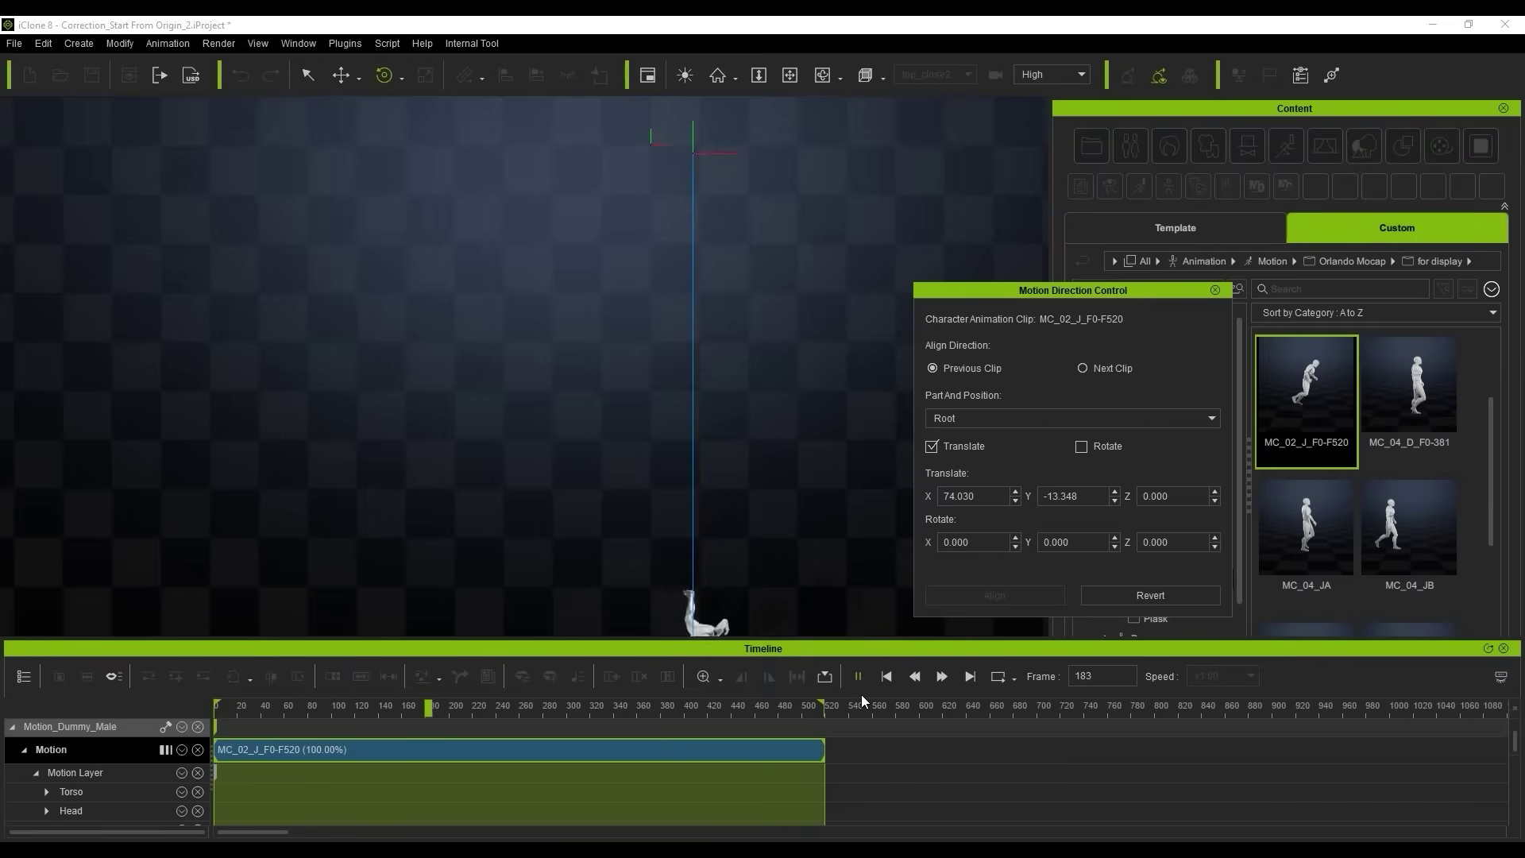
key(space)
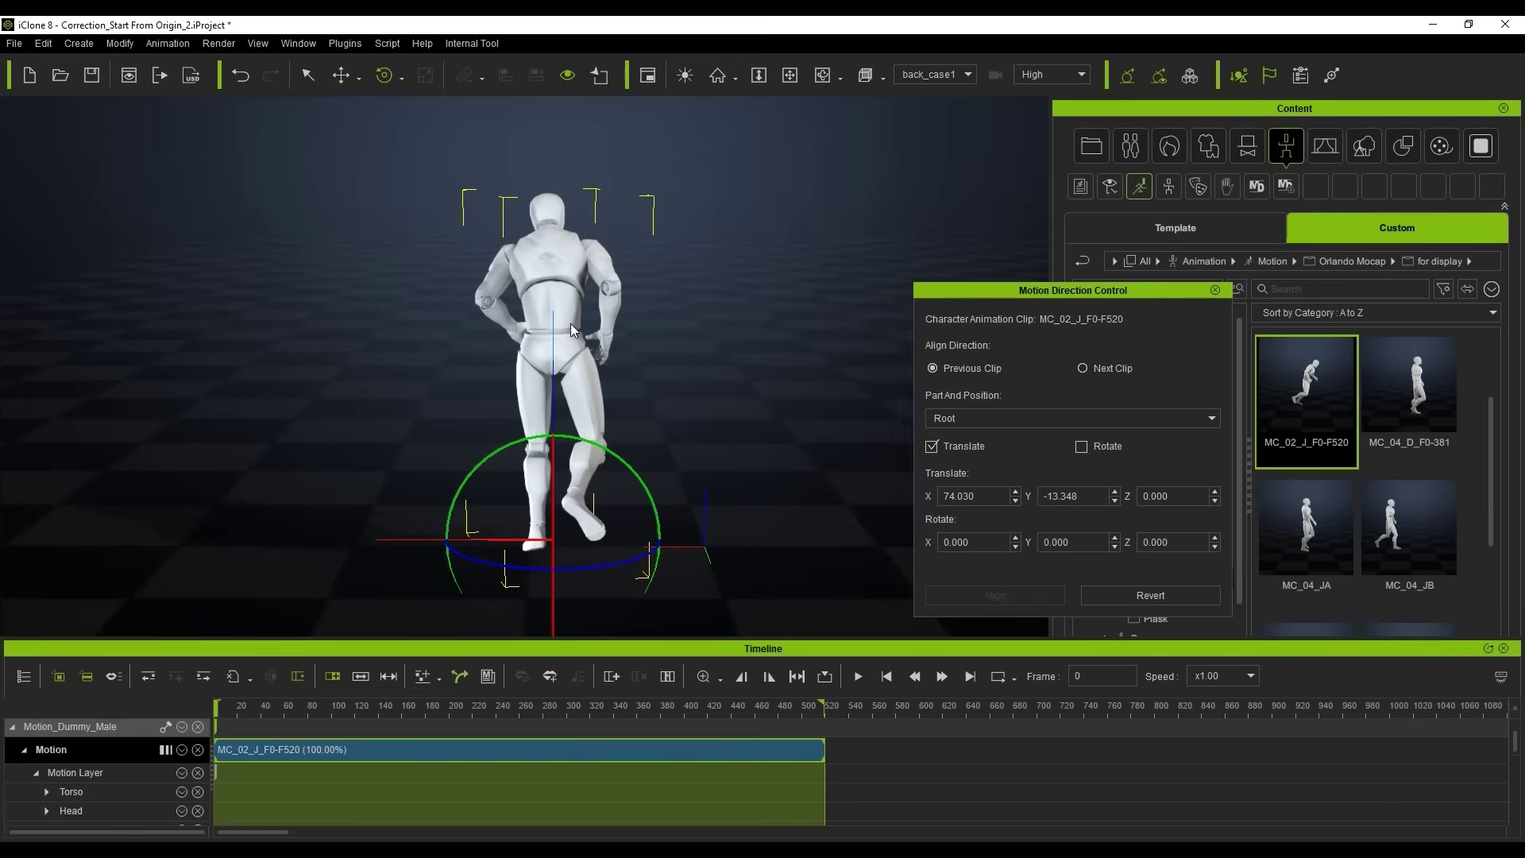
Play and scrub the corrected clip, then bring up its Root Motion options.
click(858, 676)
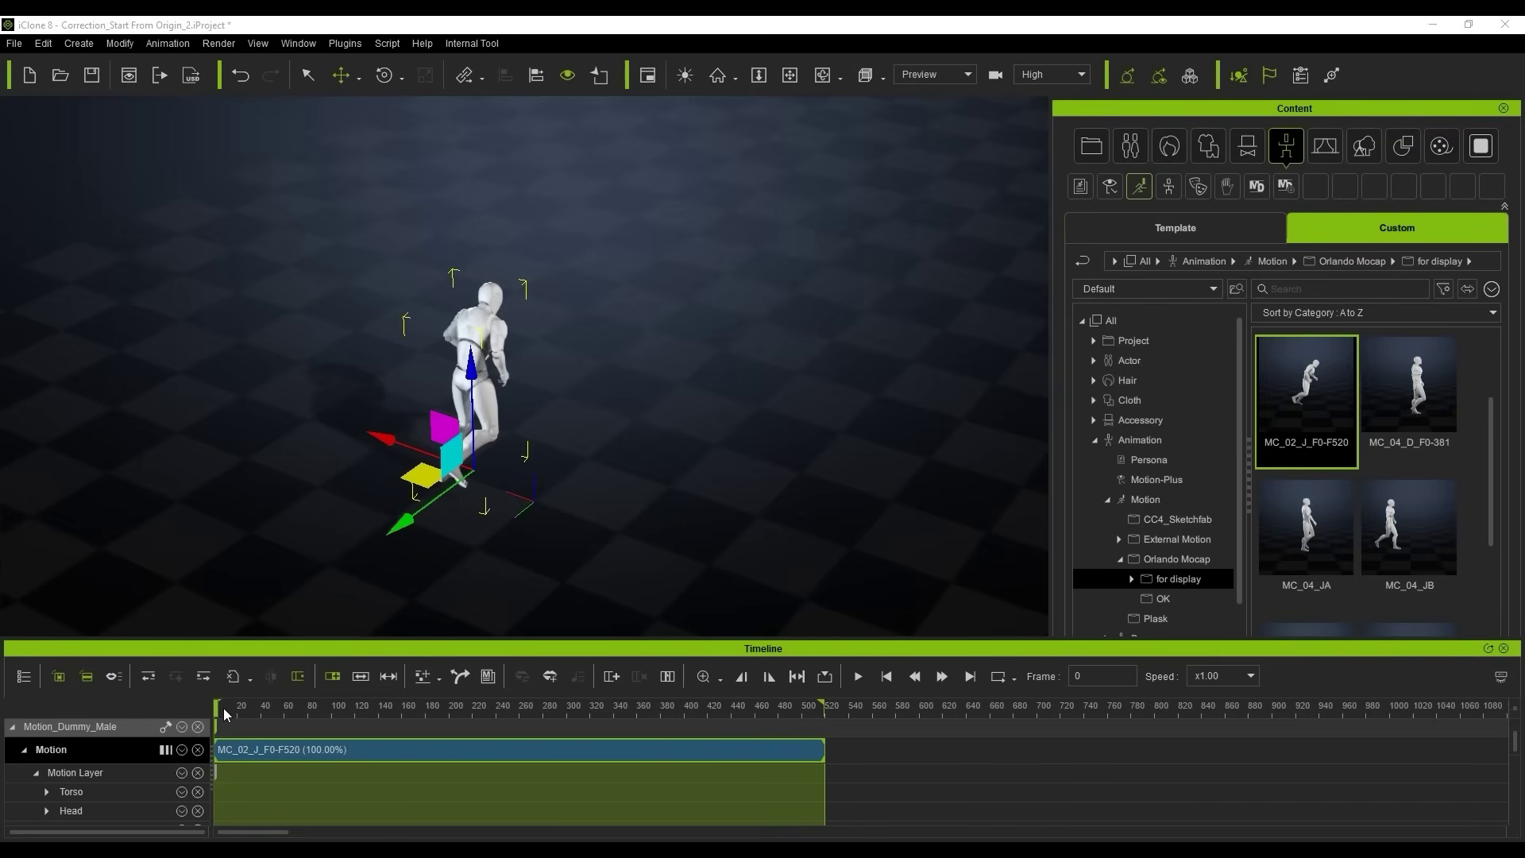
drag(226, 714, 393, 721)
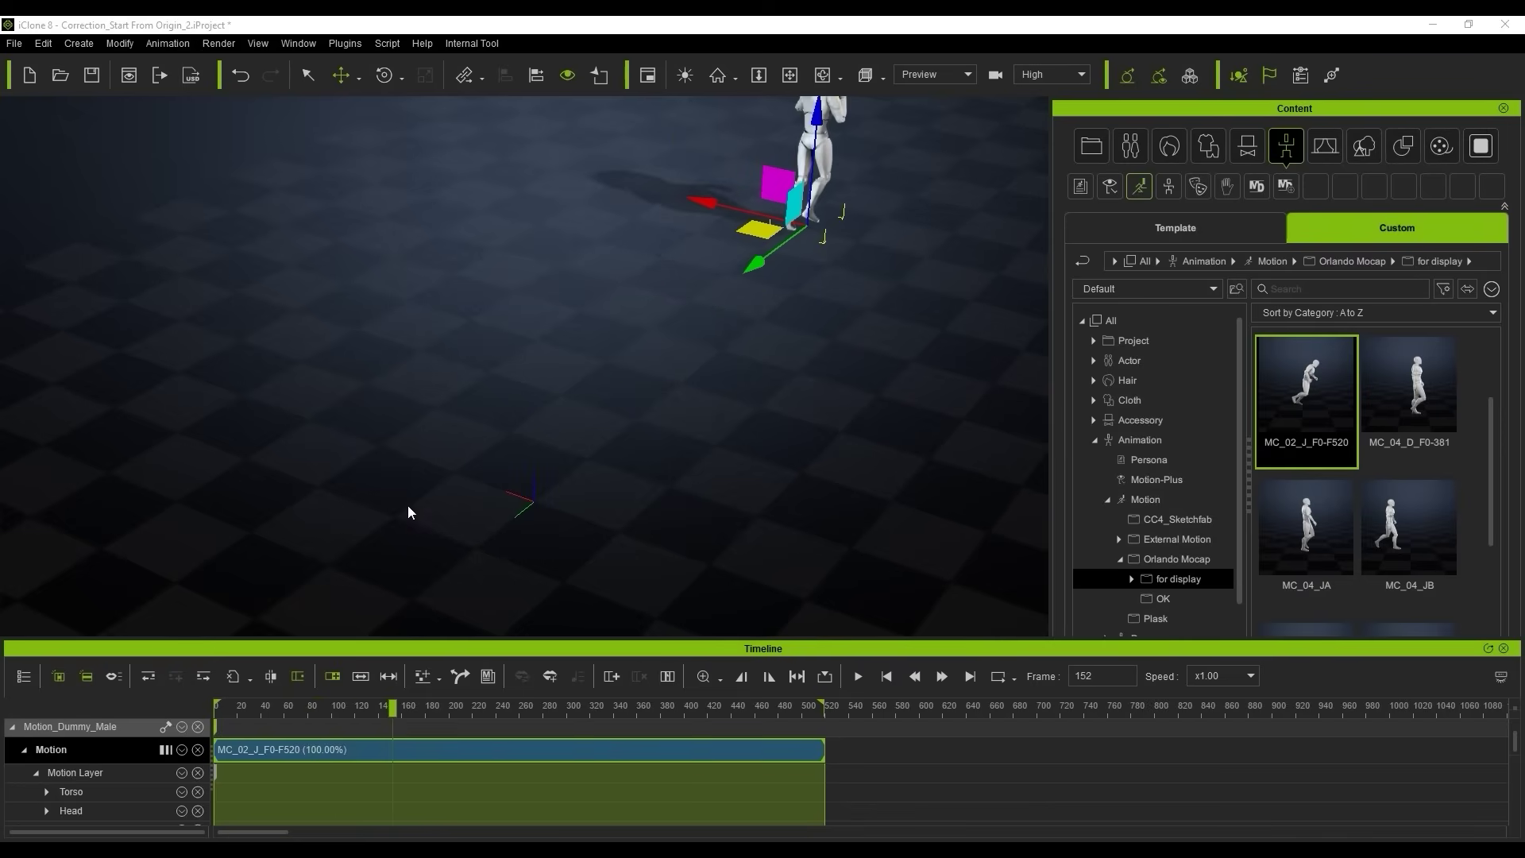
right_click(389, 749)
mouse_move(502, 341)
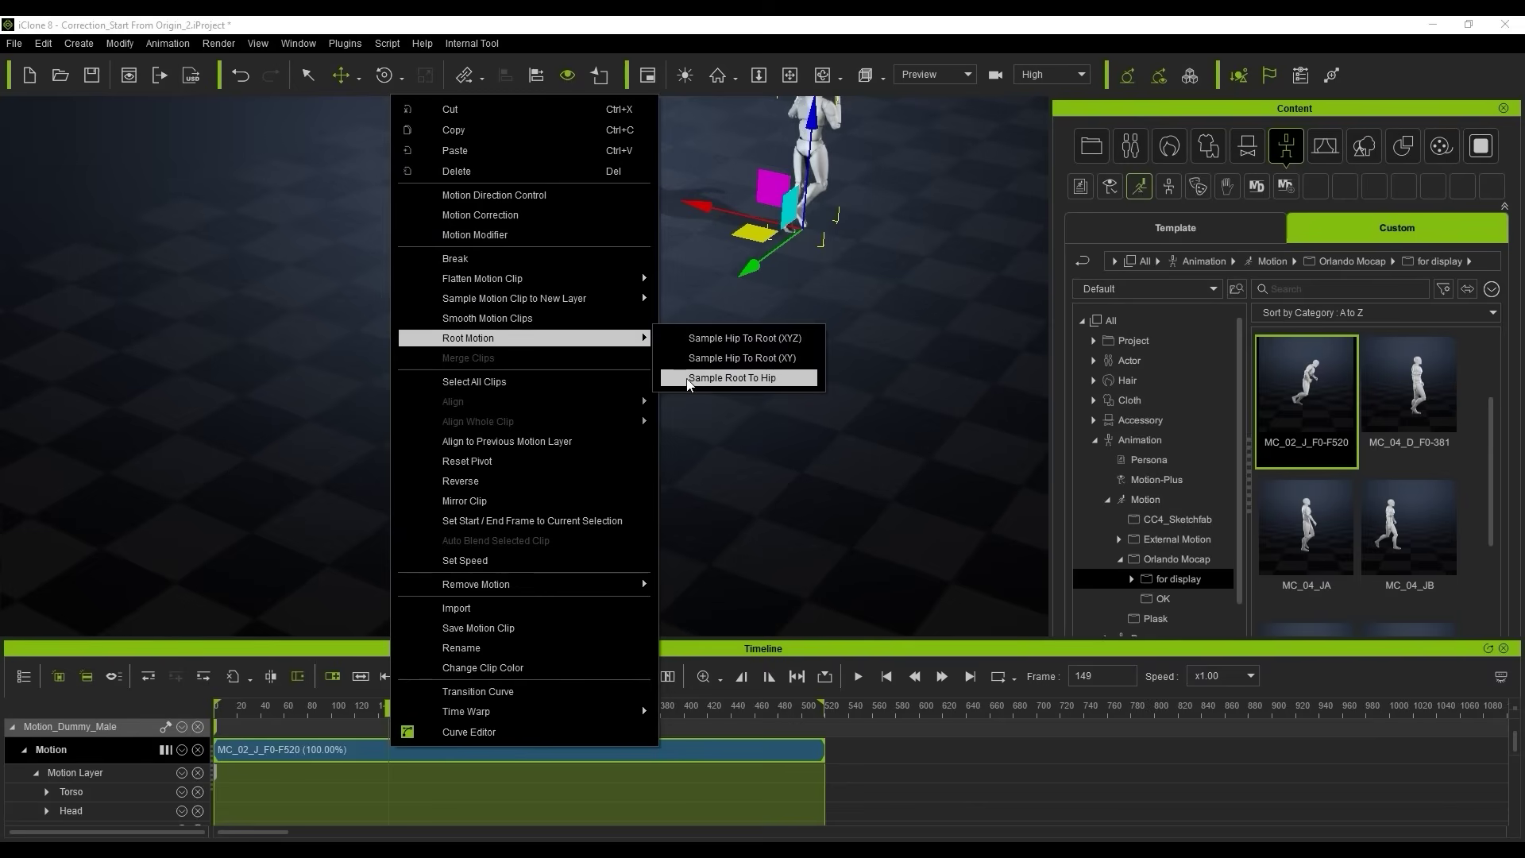
Apply Sample Root To Hip to the MC_02_J_F0-F520 clip and scrub it to inspect the result.
click(783, 379)
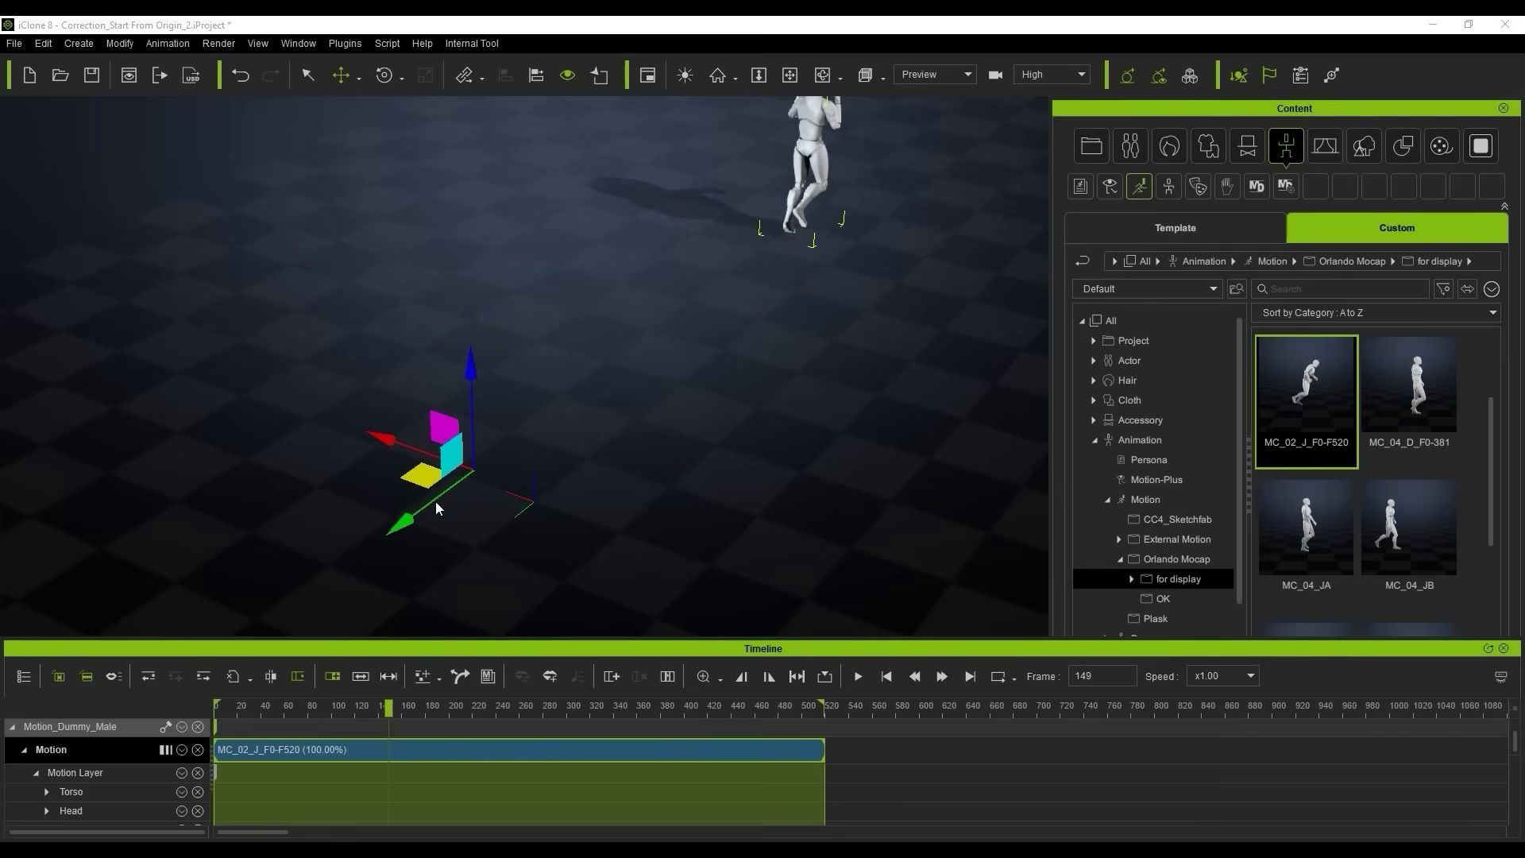
mouse_move(389, 707)
mouse_down()
mouse_move(228, 710)
mouse_move(413, 712)
mouse_up()
key(Home)
double_click(486, 334)
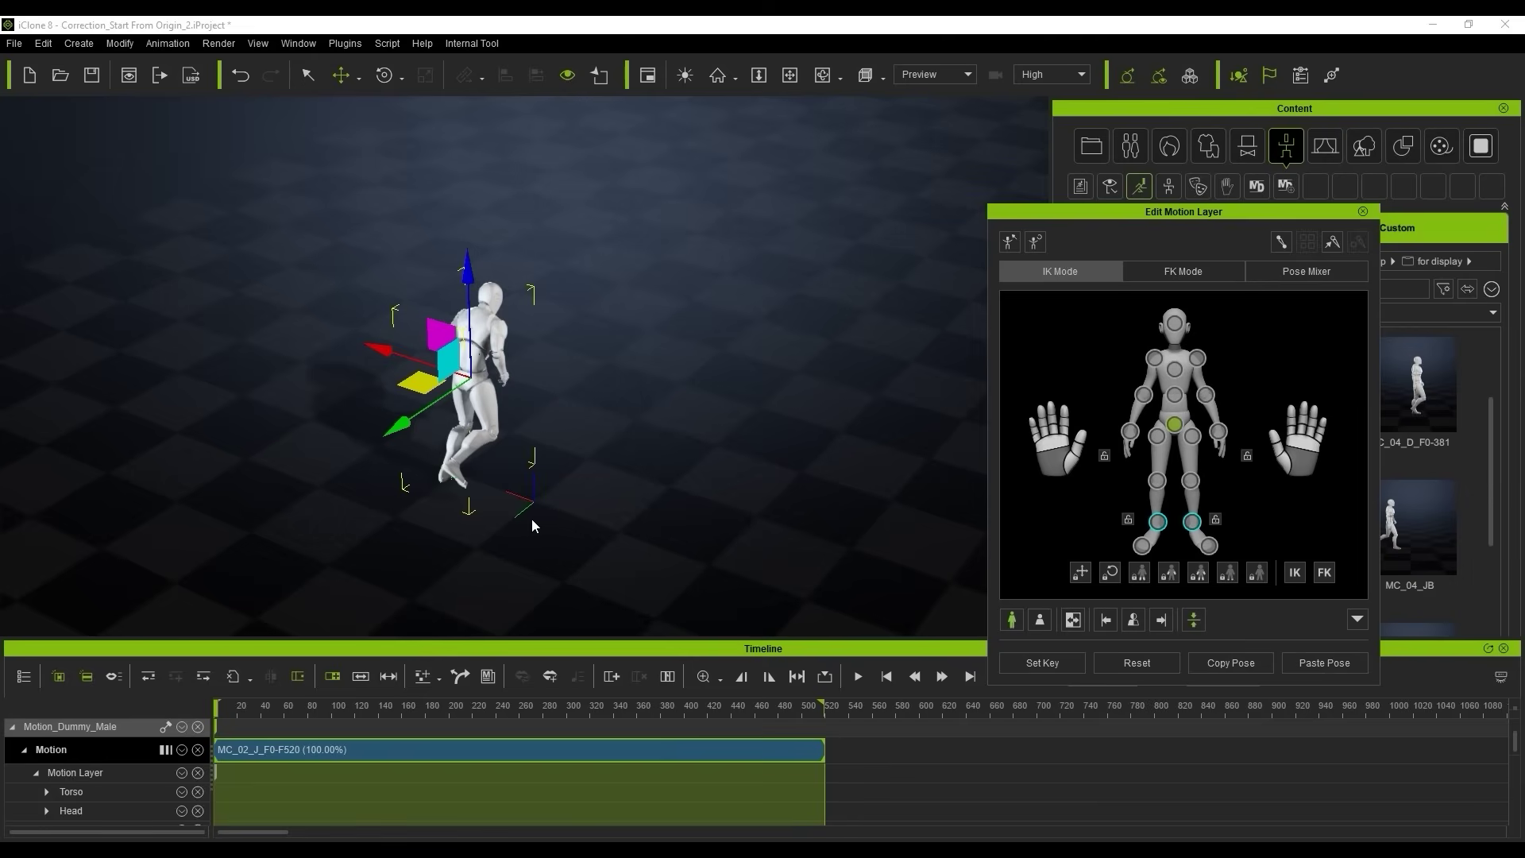
Select the hip effector in Edit Motion Layer and frame a top-down view of it.
click(1157, 522)
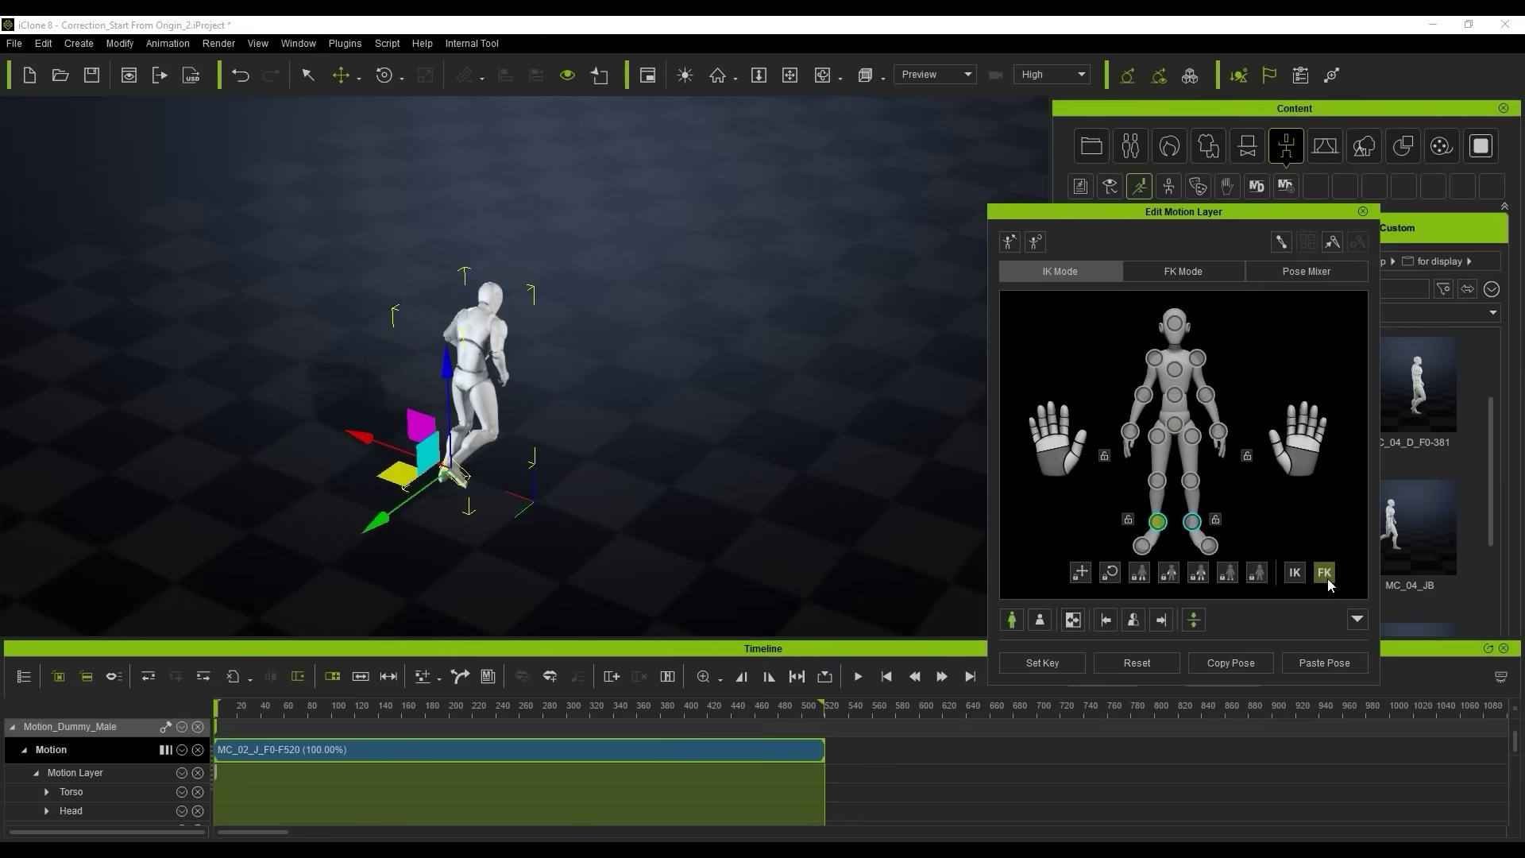
click(1192, 522)
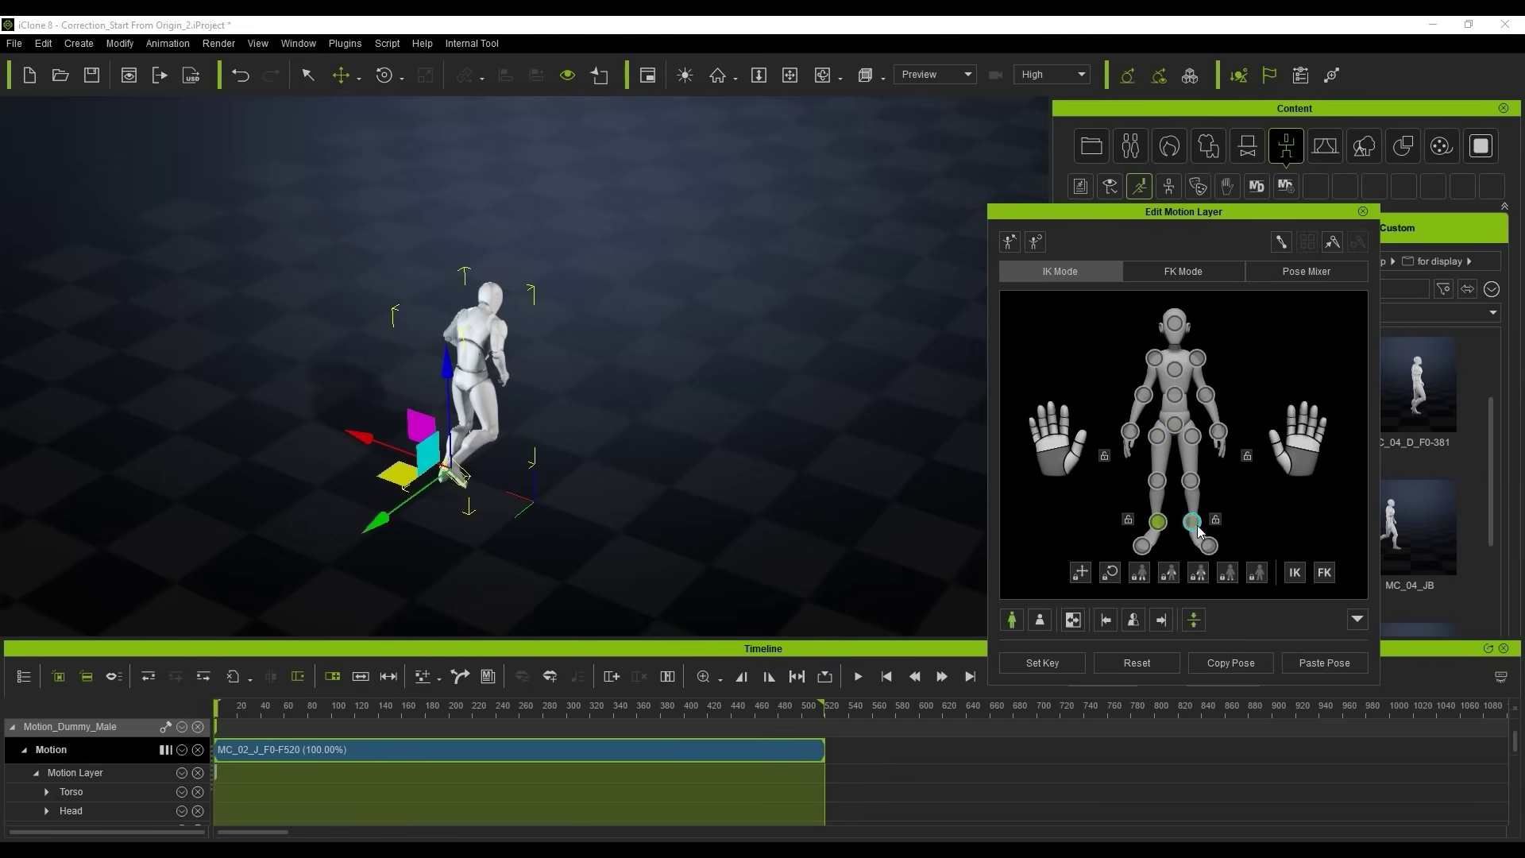
click(1175, 425)
key(z)
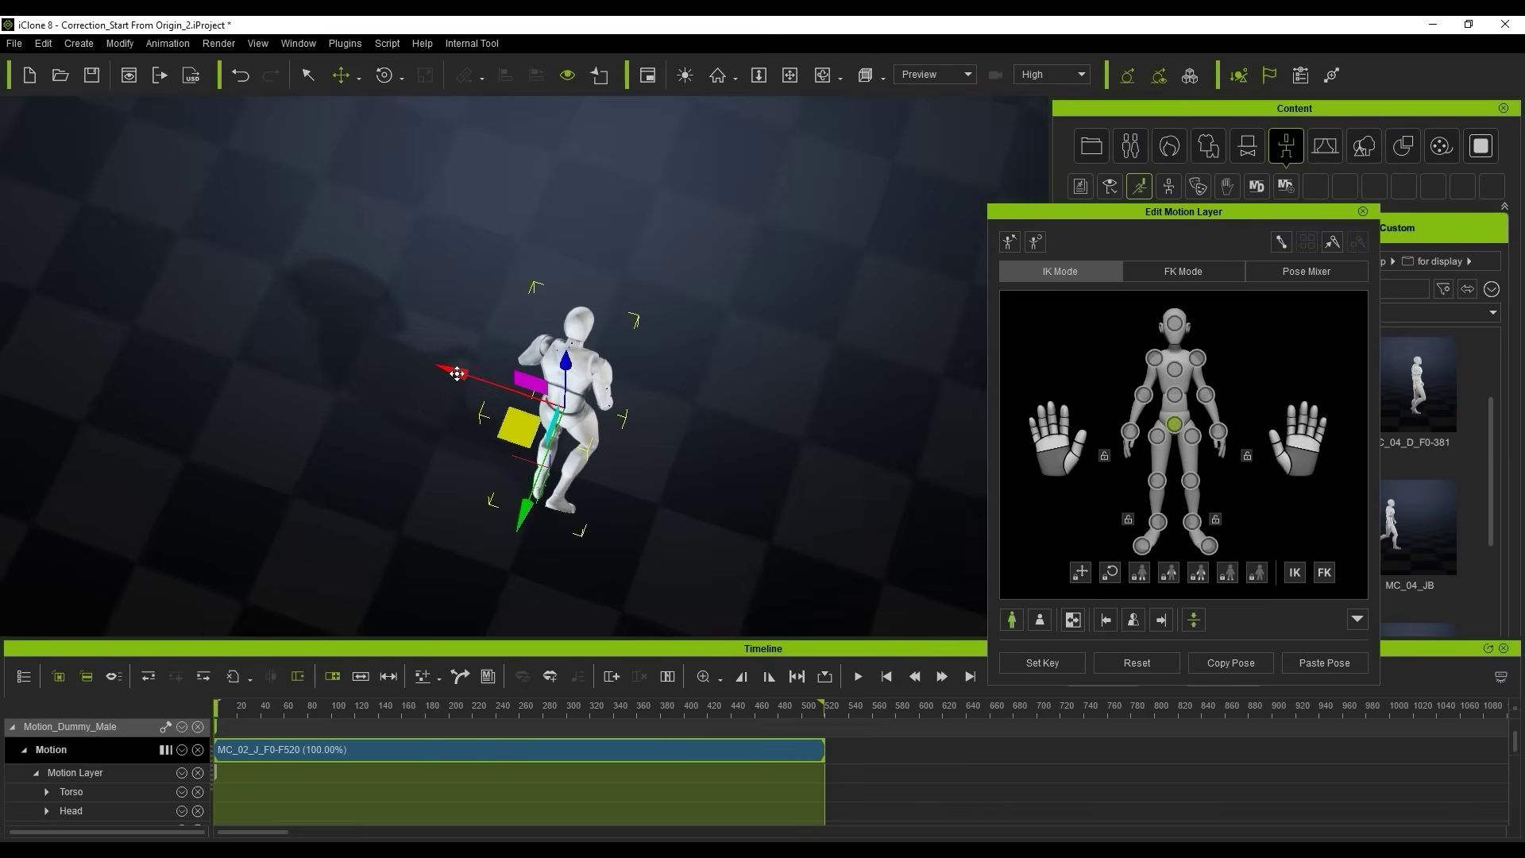
right_drag(671, 469, 597, 359)
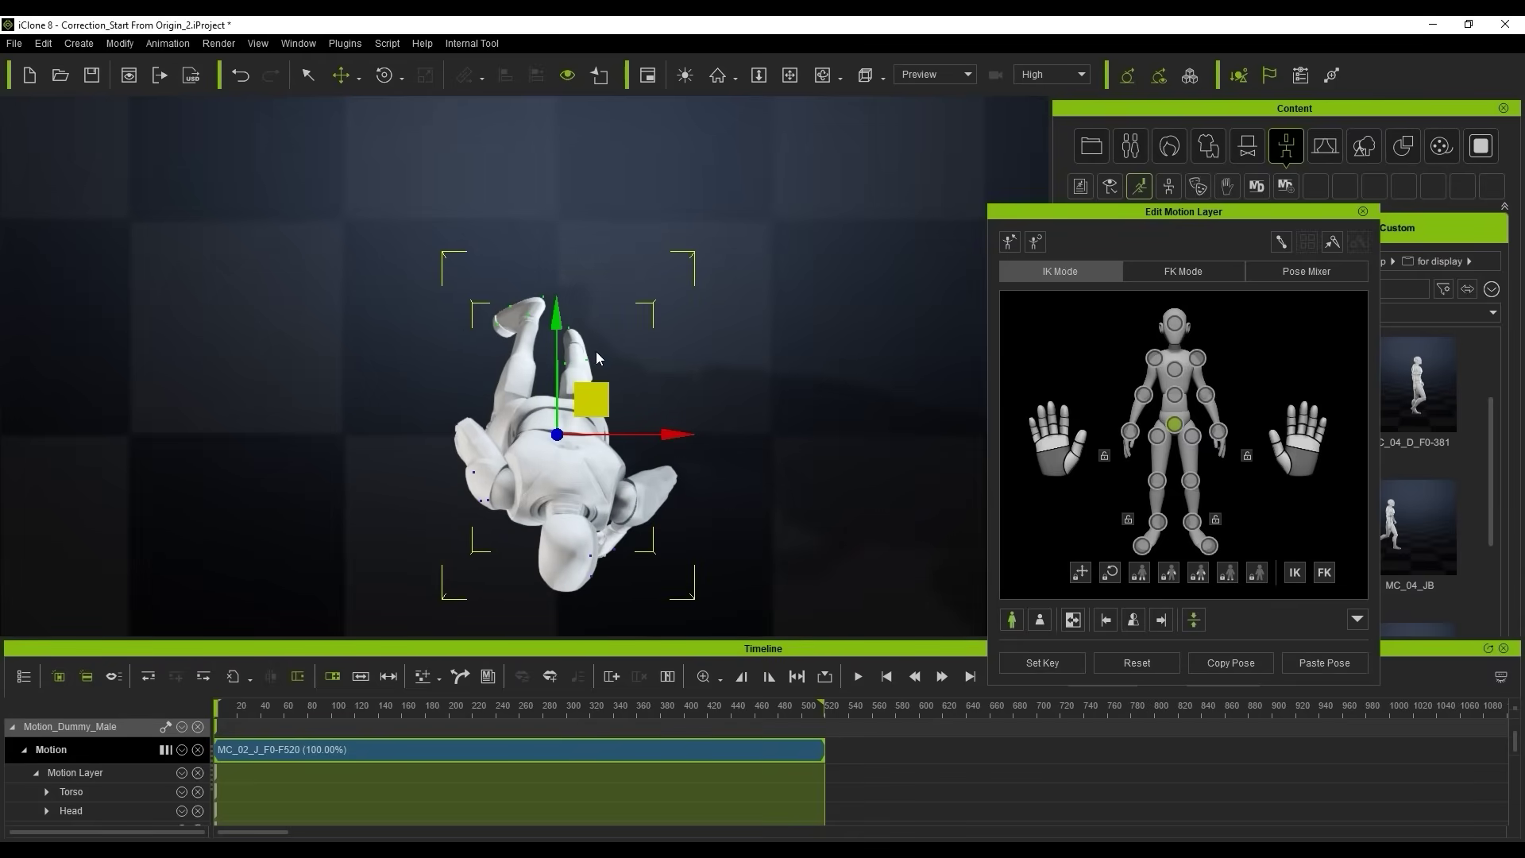
Set the hip's Translate X and Y to 0, leaving Z at 93.80, and close the editor.
click(1352, 621)
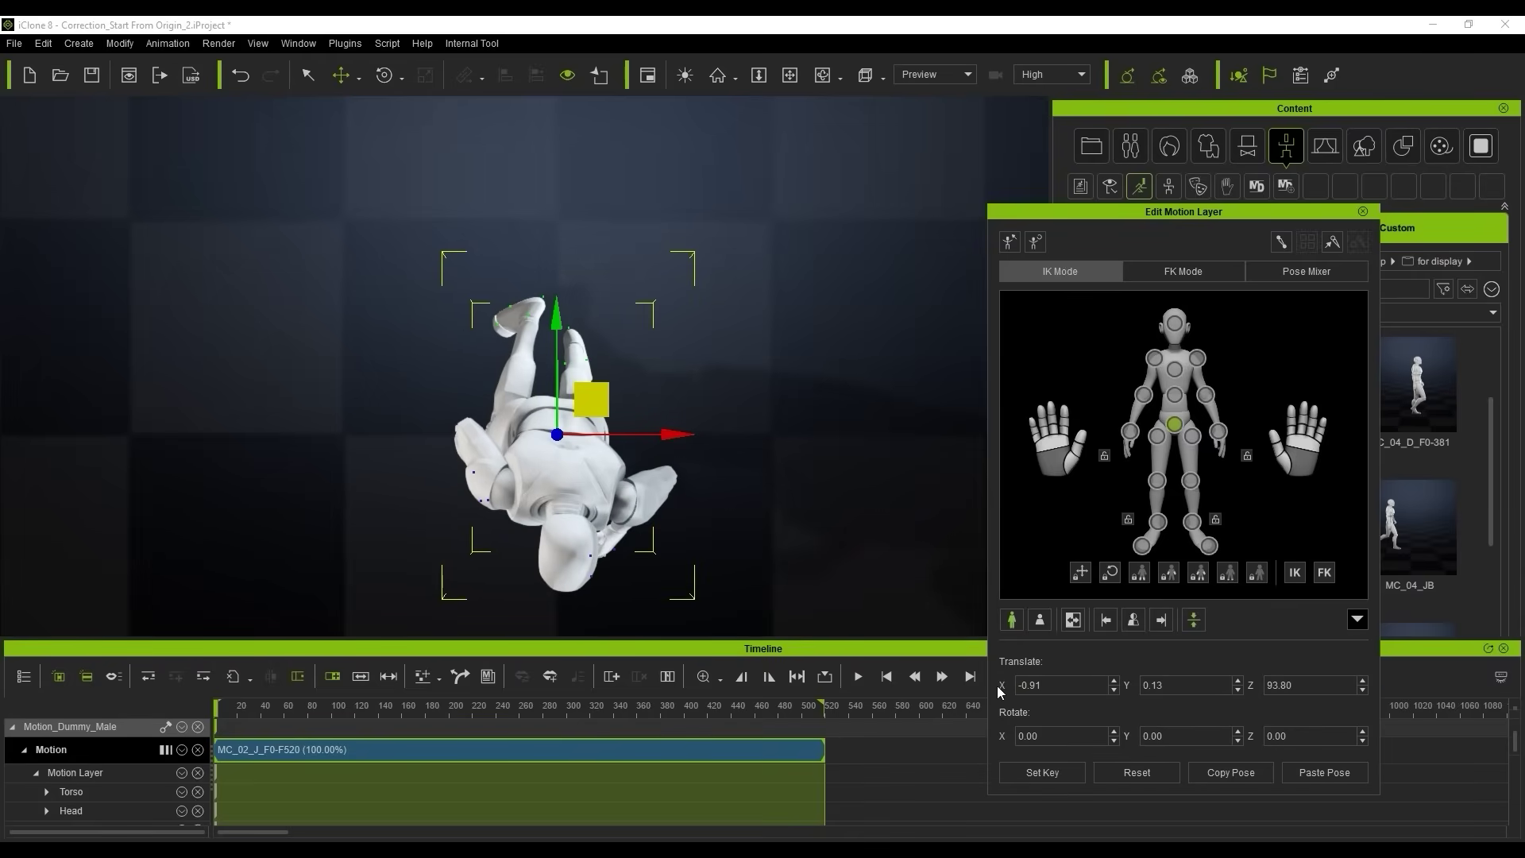
text(0)
key(Return)
key(Tab)
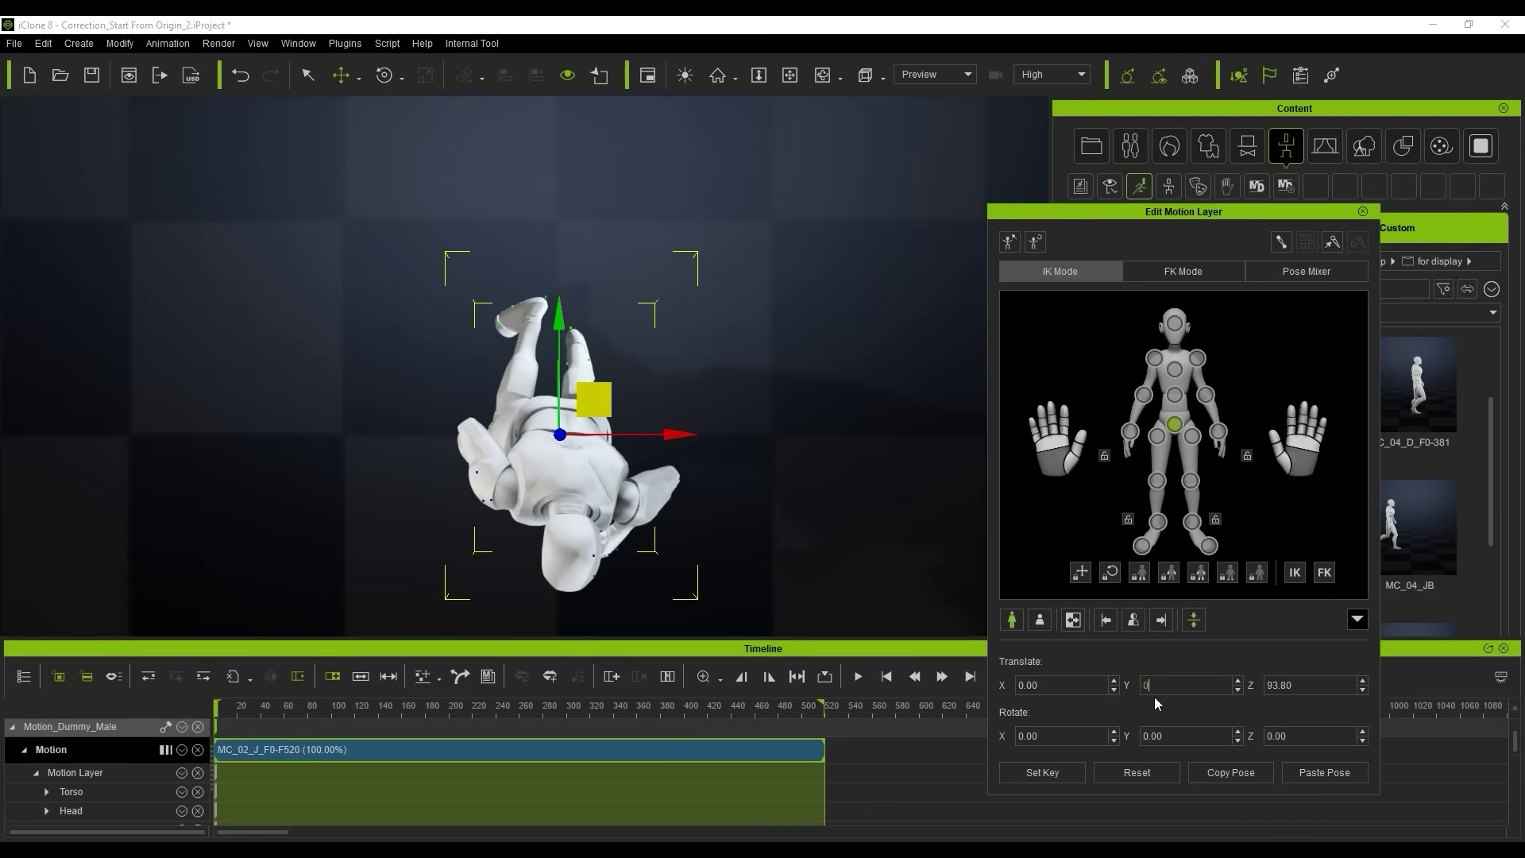
key(Return)
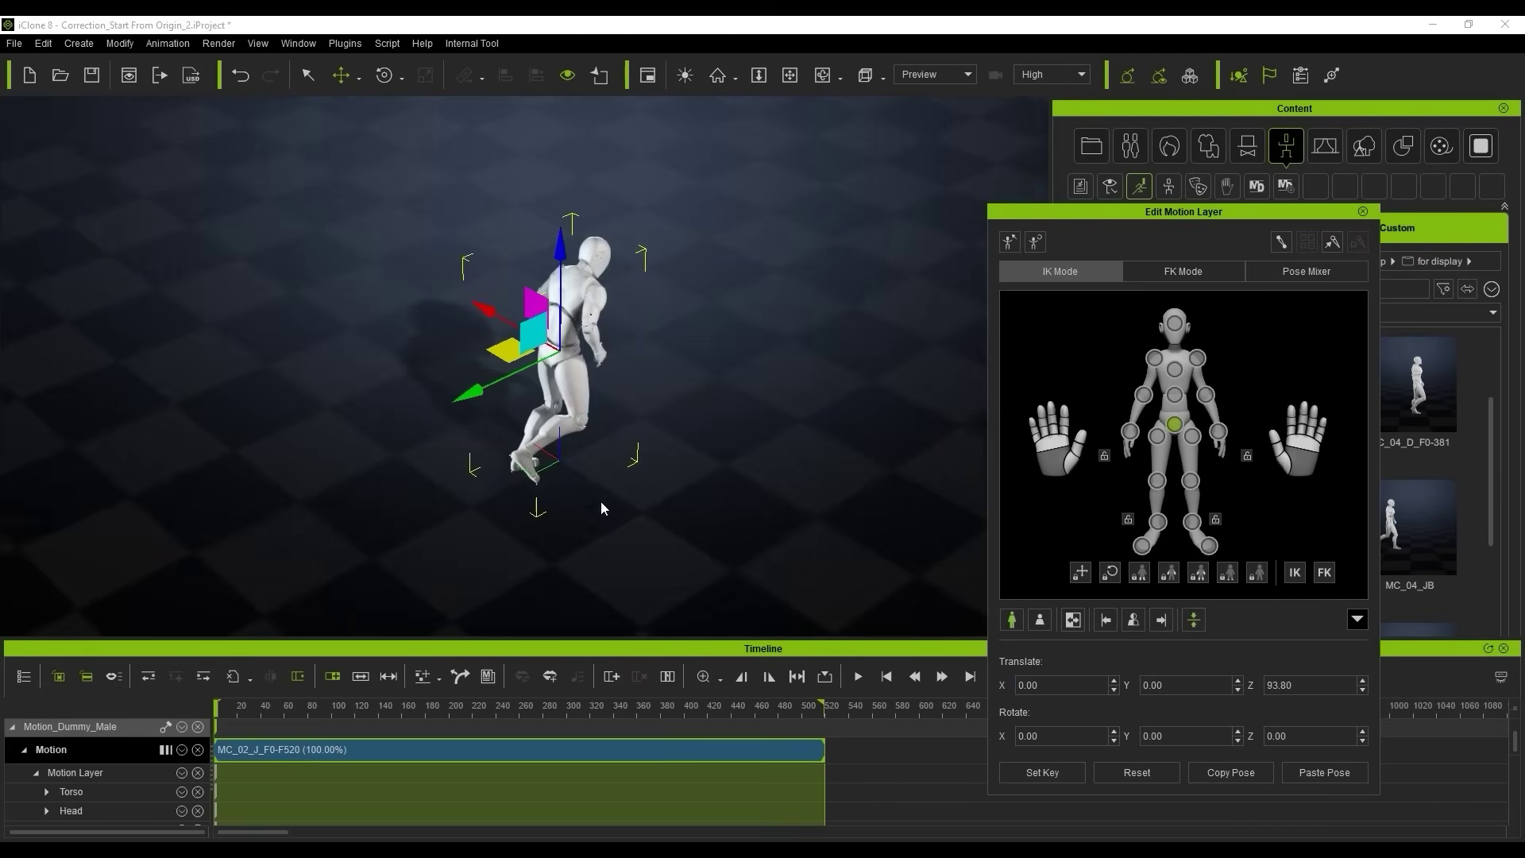
key(Escape)
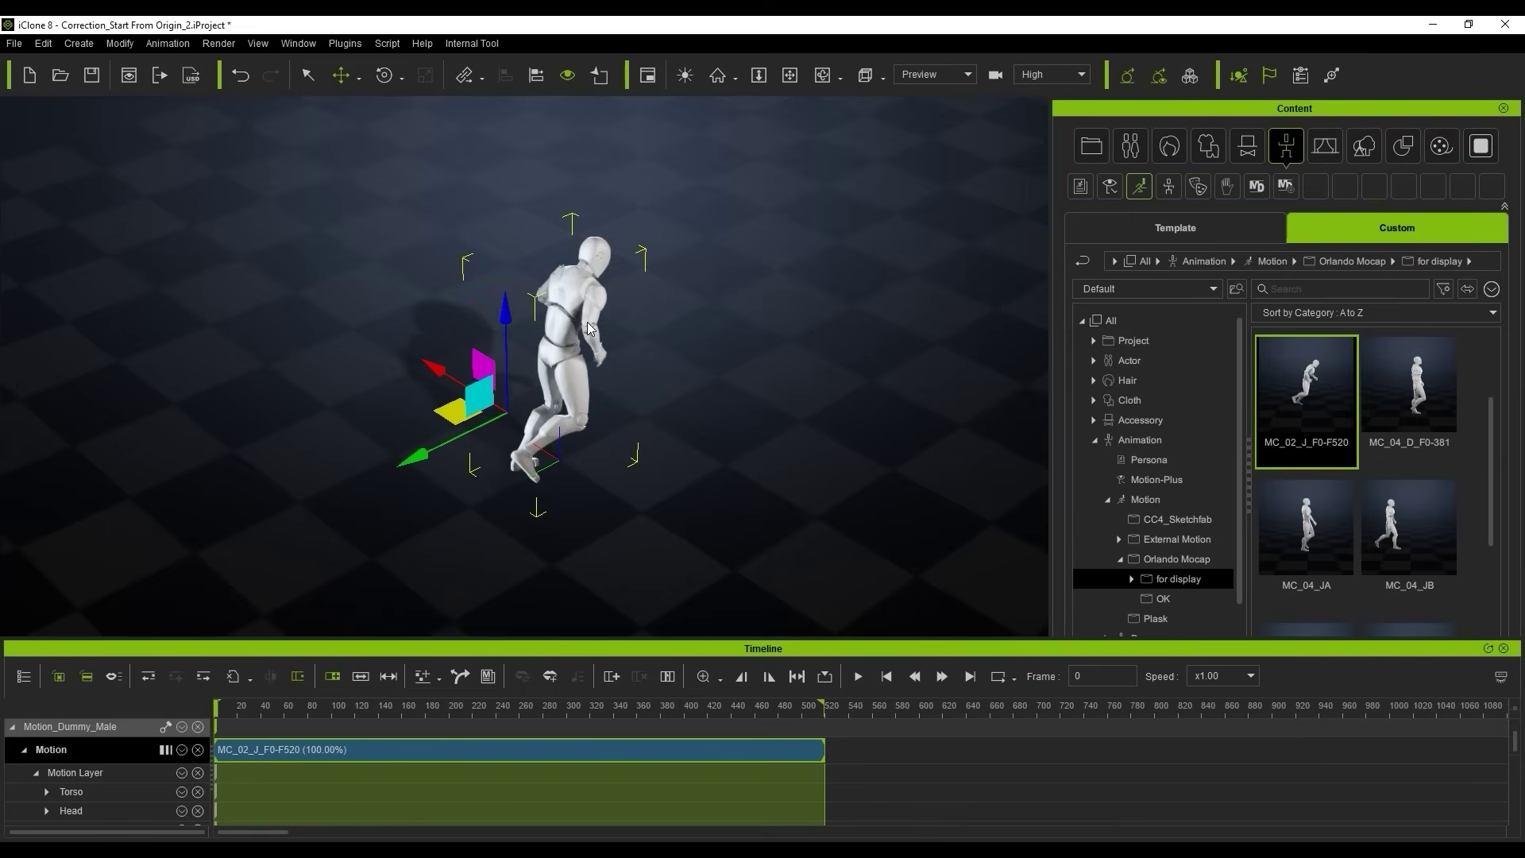
Apply Sample Hip To Root (XY) to the MC_02_J_F0-F520 clip and scrub from the start to verify.
click(243, 751)
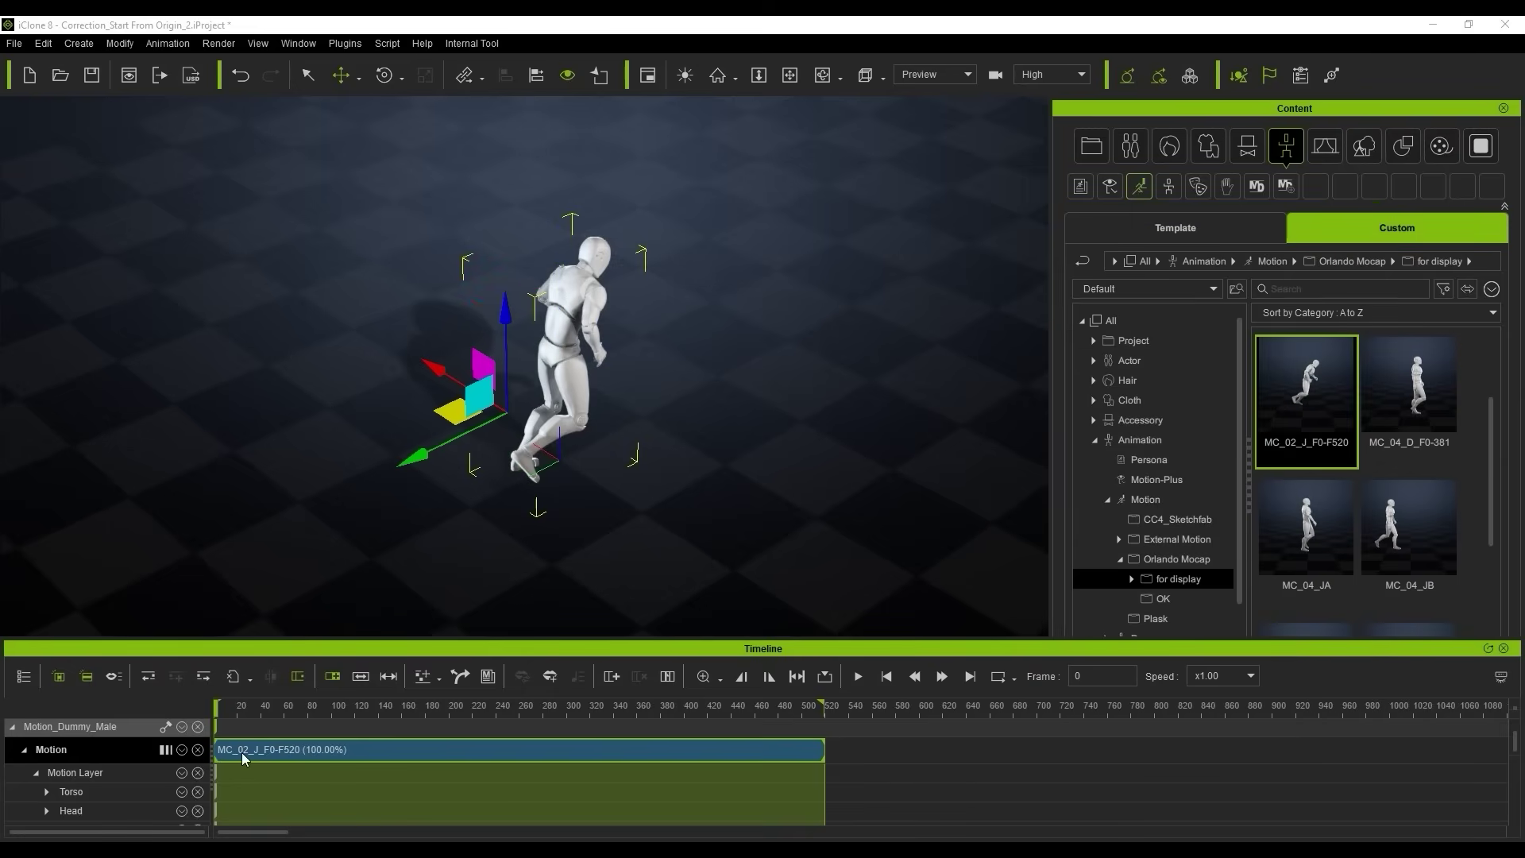
right_click(243, 751)
mouse_move(380, 349)
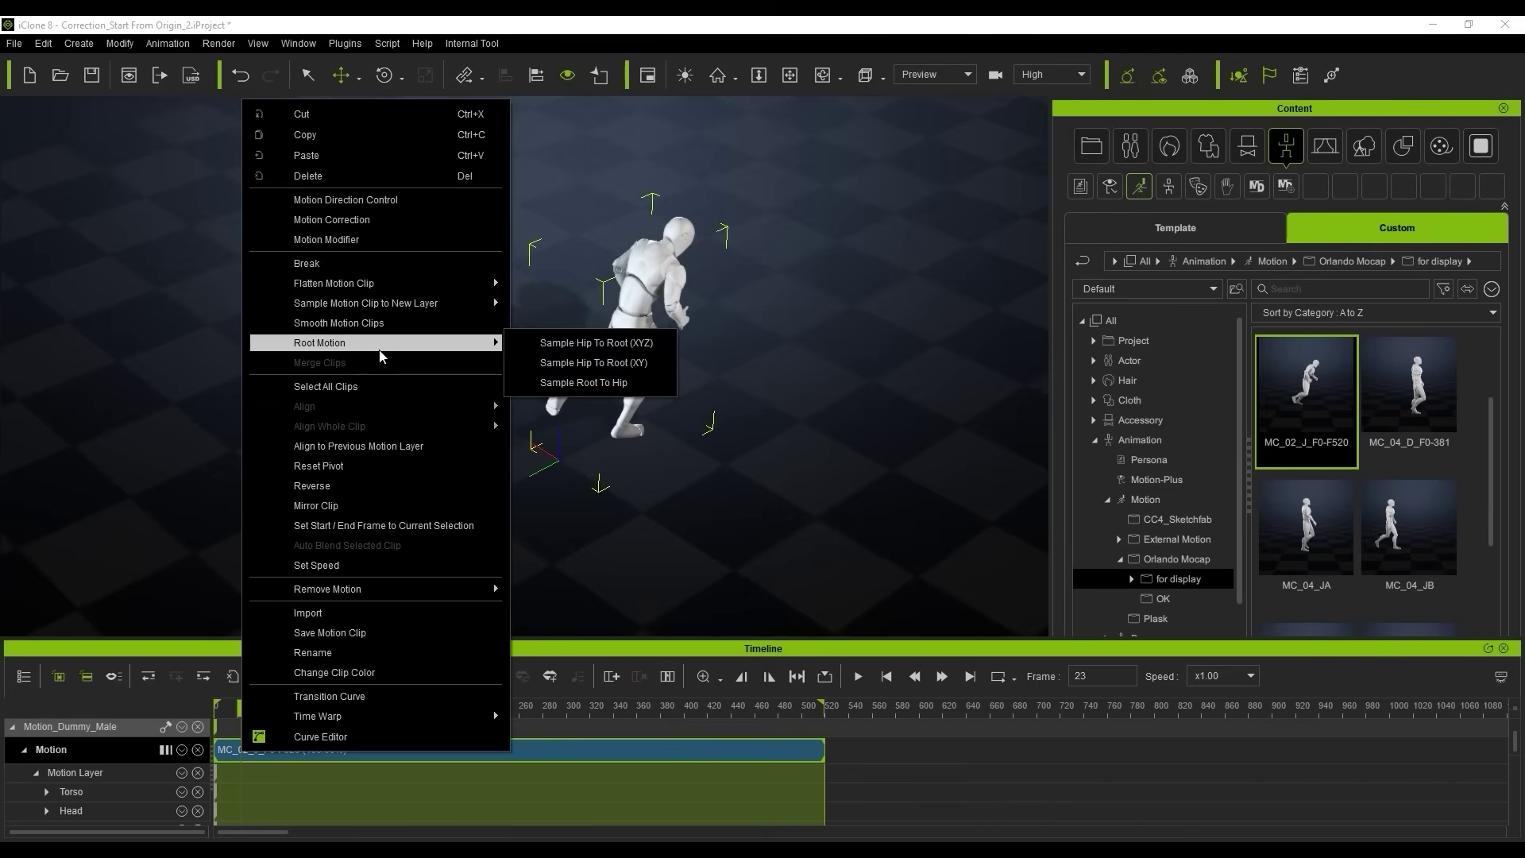
click(661, 364)
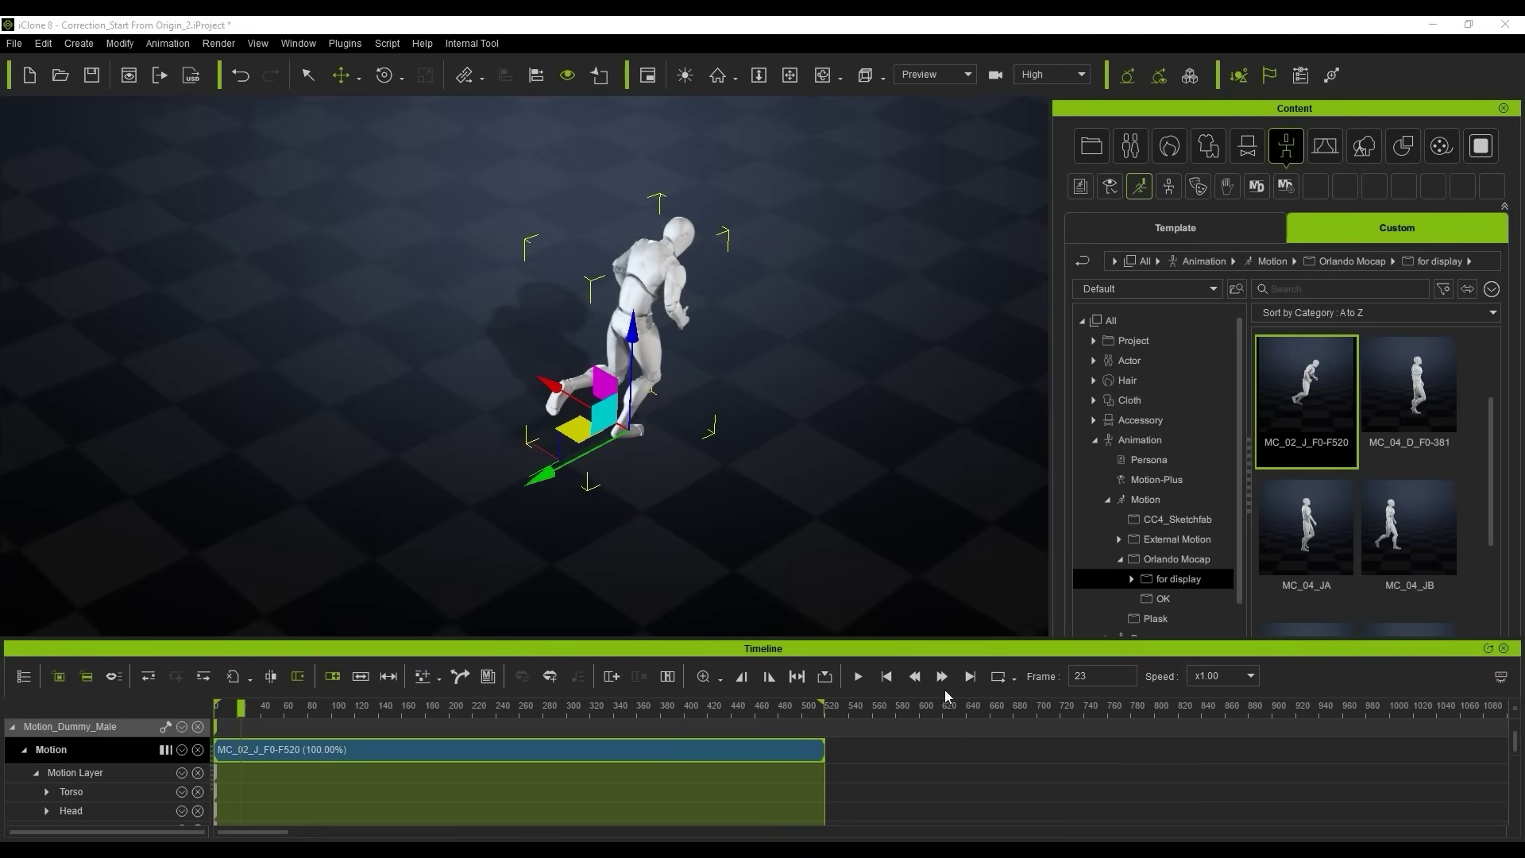
click(887, 676)
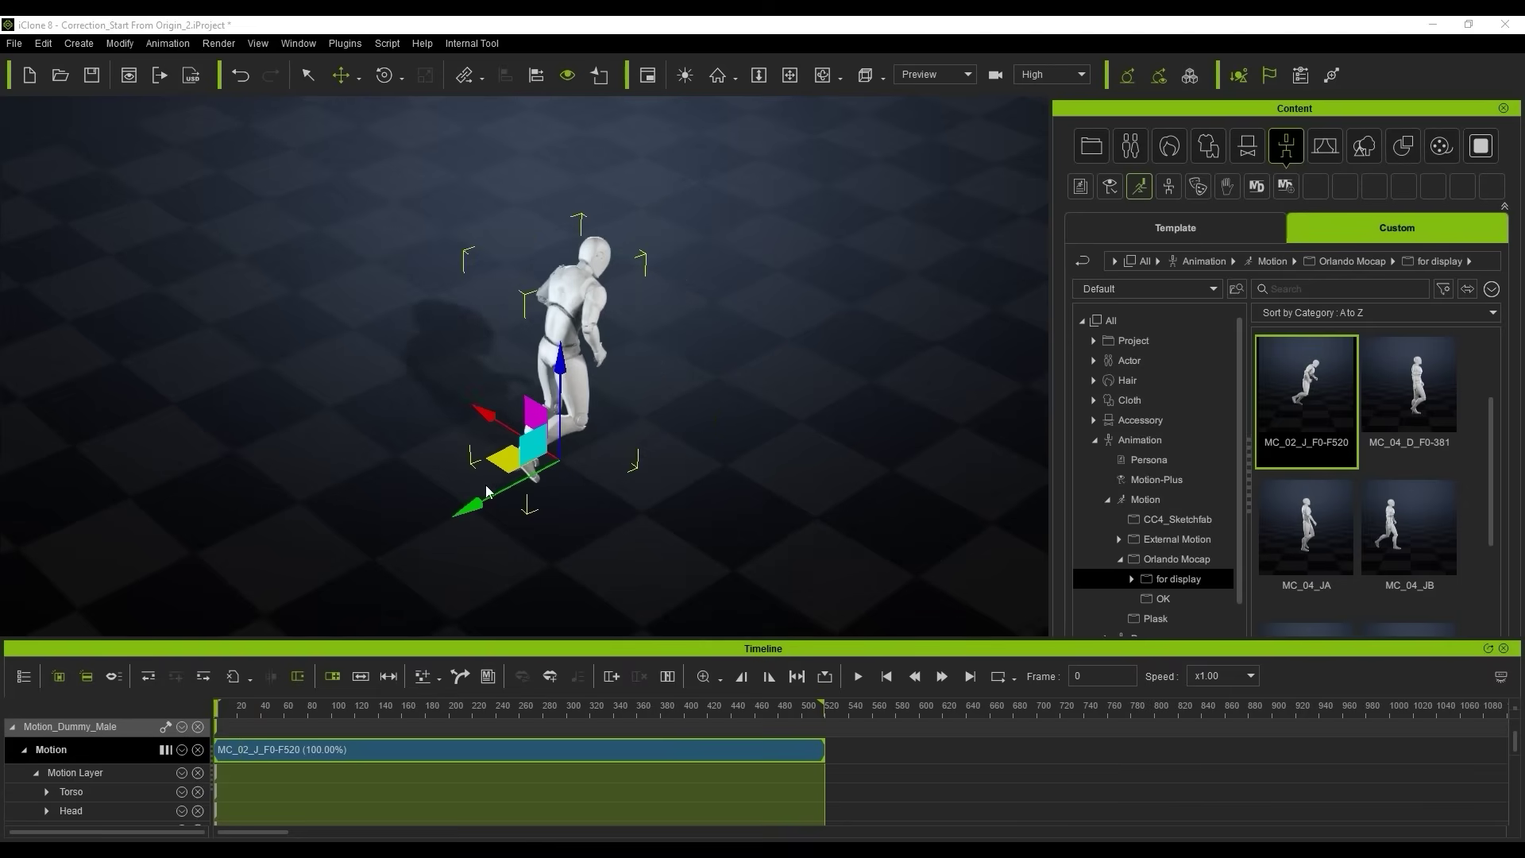
drag(223, 715, 351, 726)
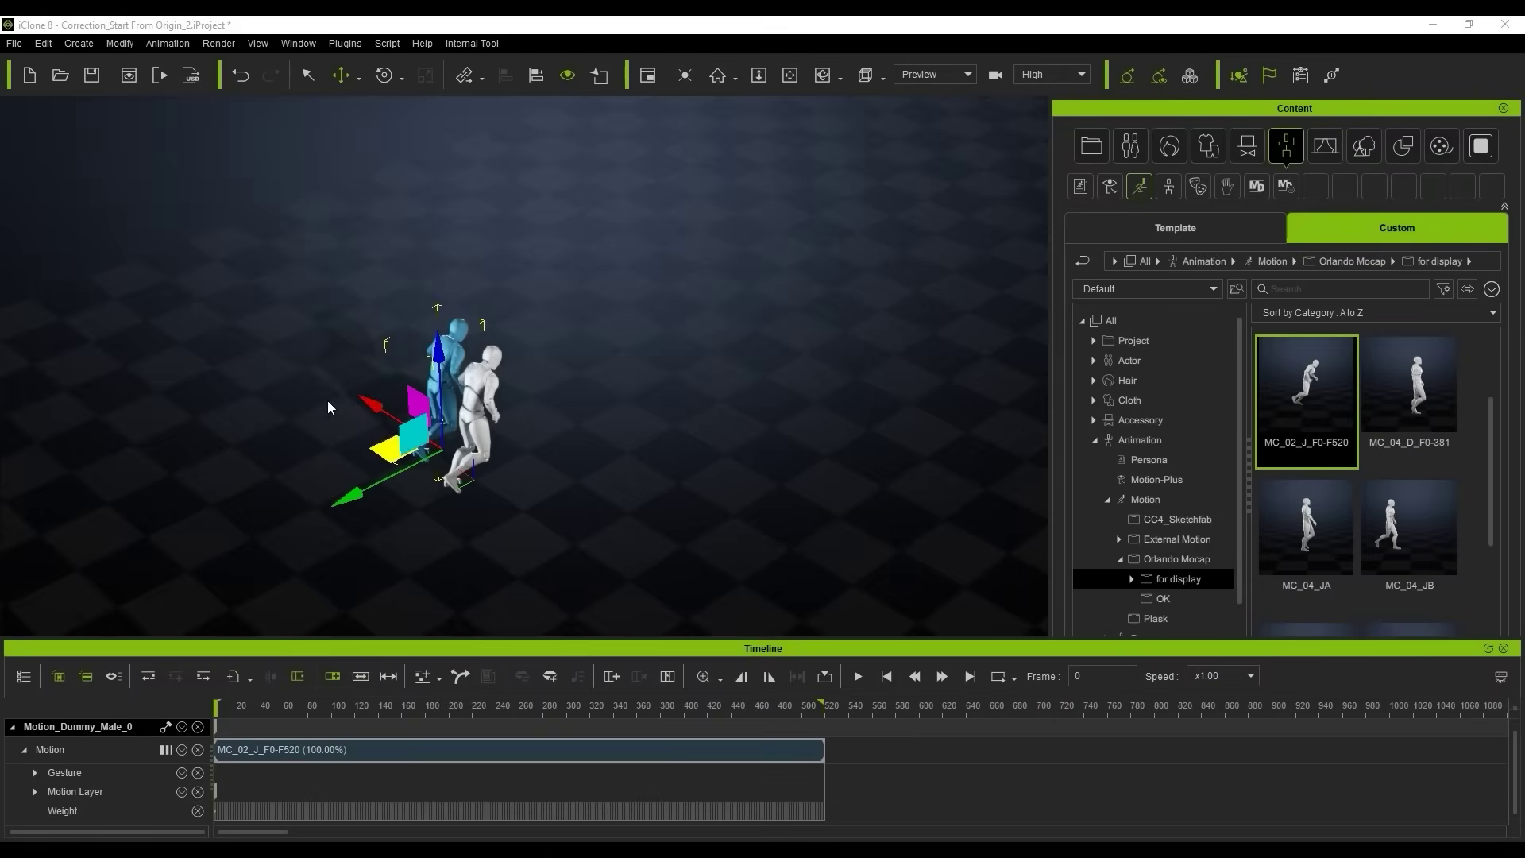
Zero the pelvis effector's Translate X and Y at frame 0 of MC_02_J in Edit Motion Layer.
drag(245, 712, 357, 715)
click(50, 750)
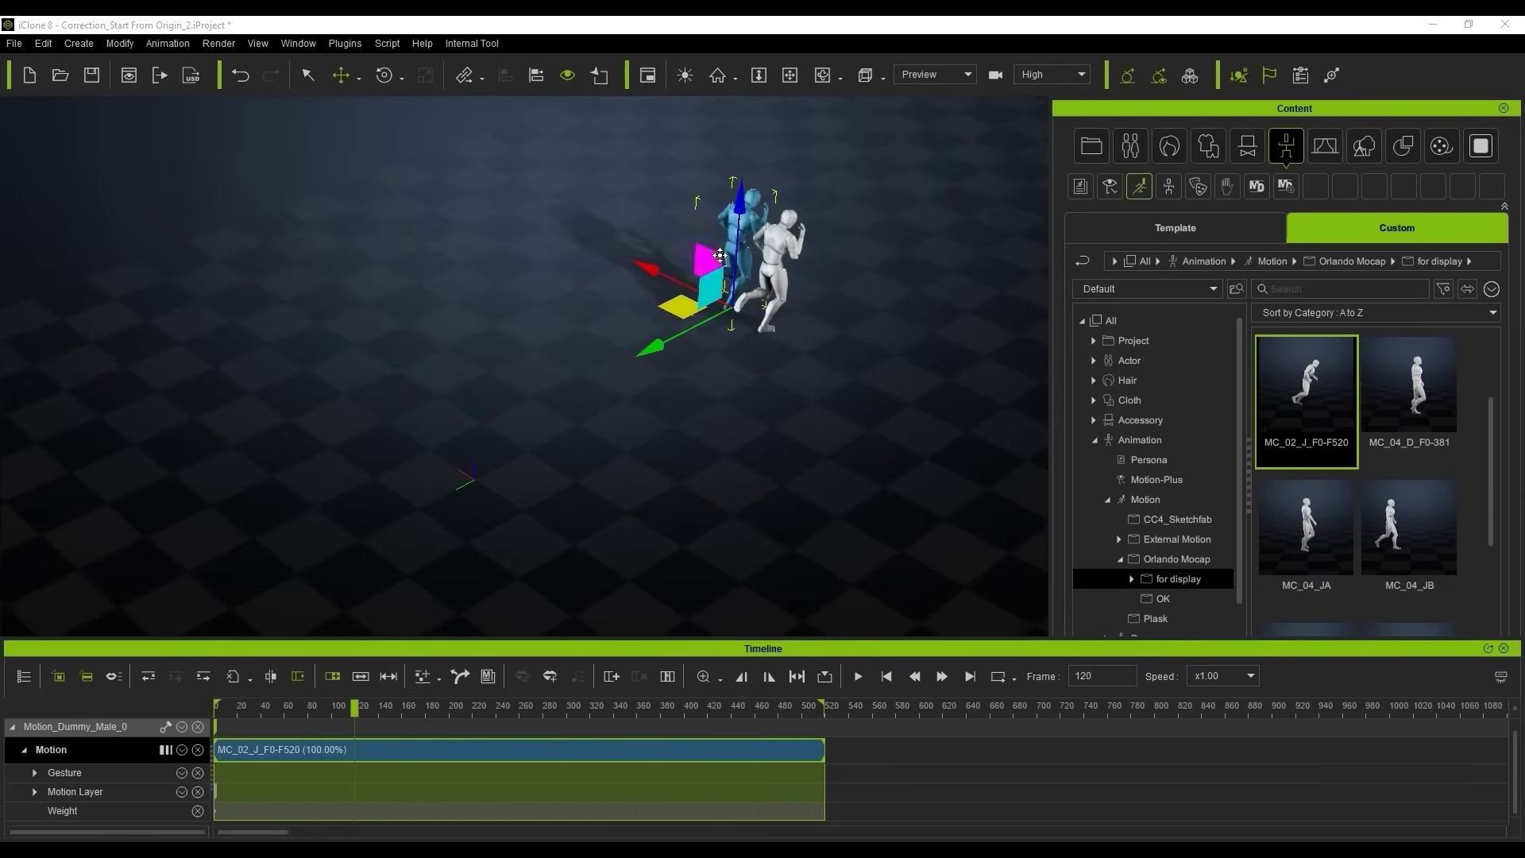
right_click(357, 749)
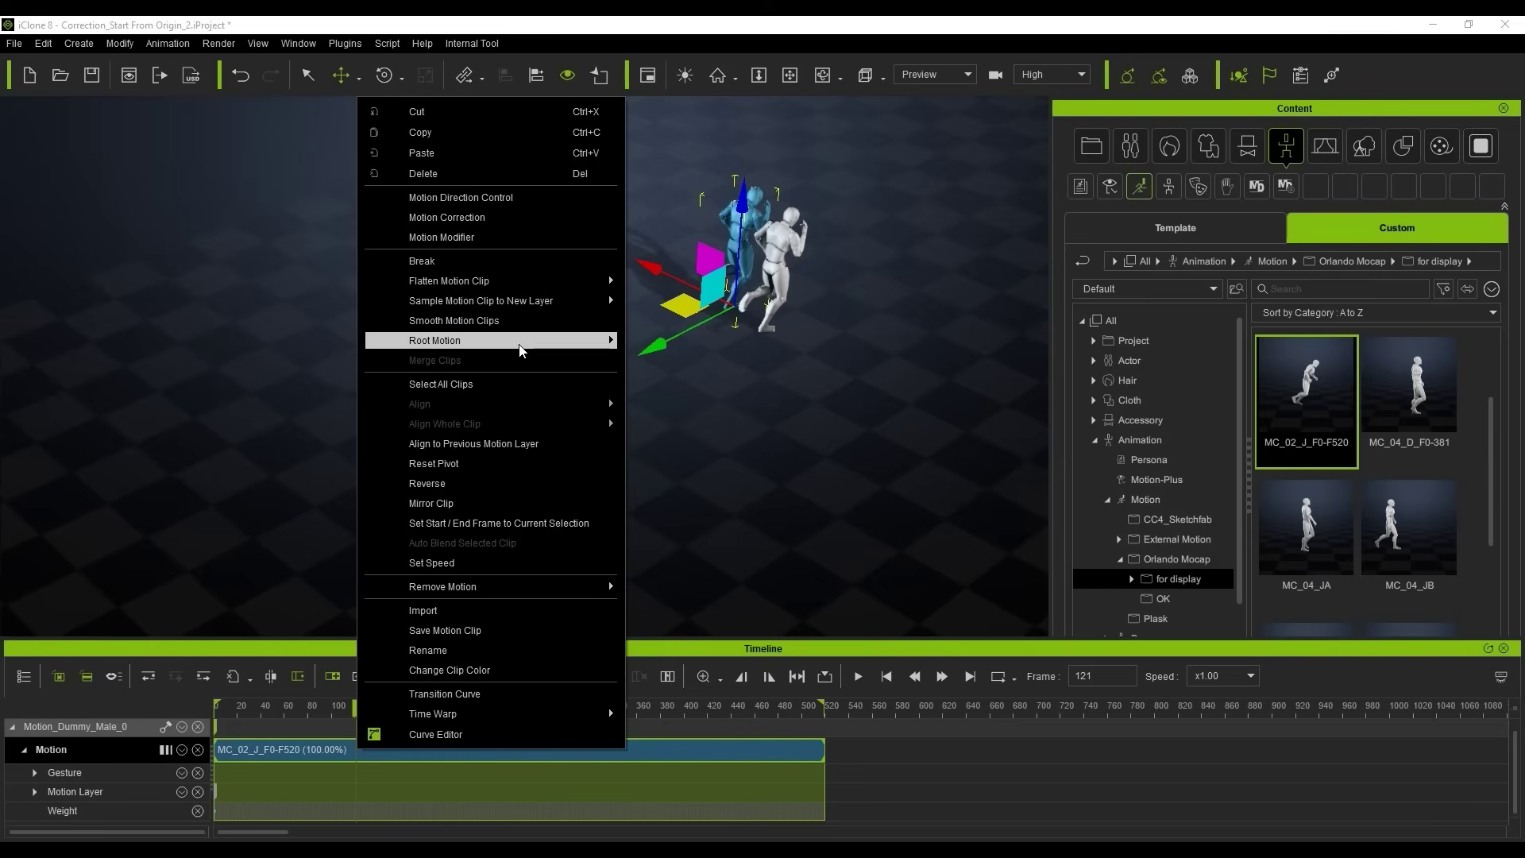
mouse_move(523, 350)
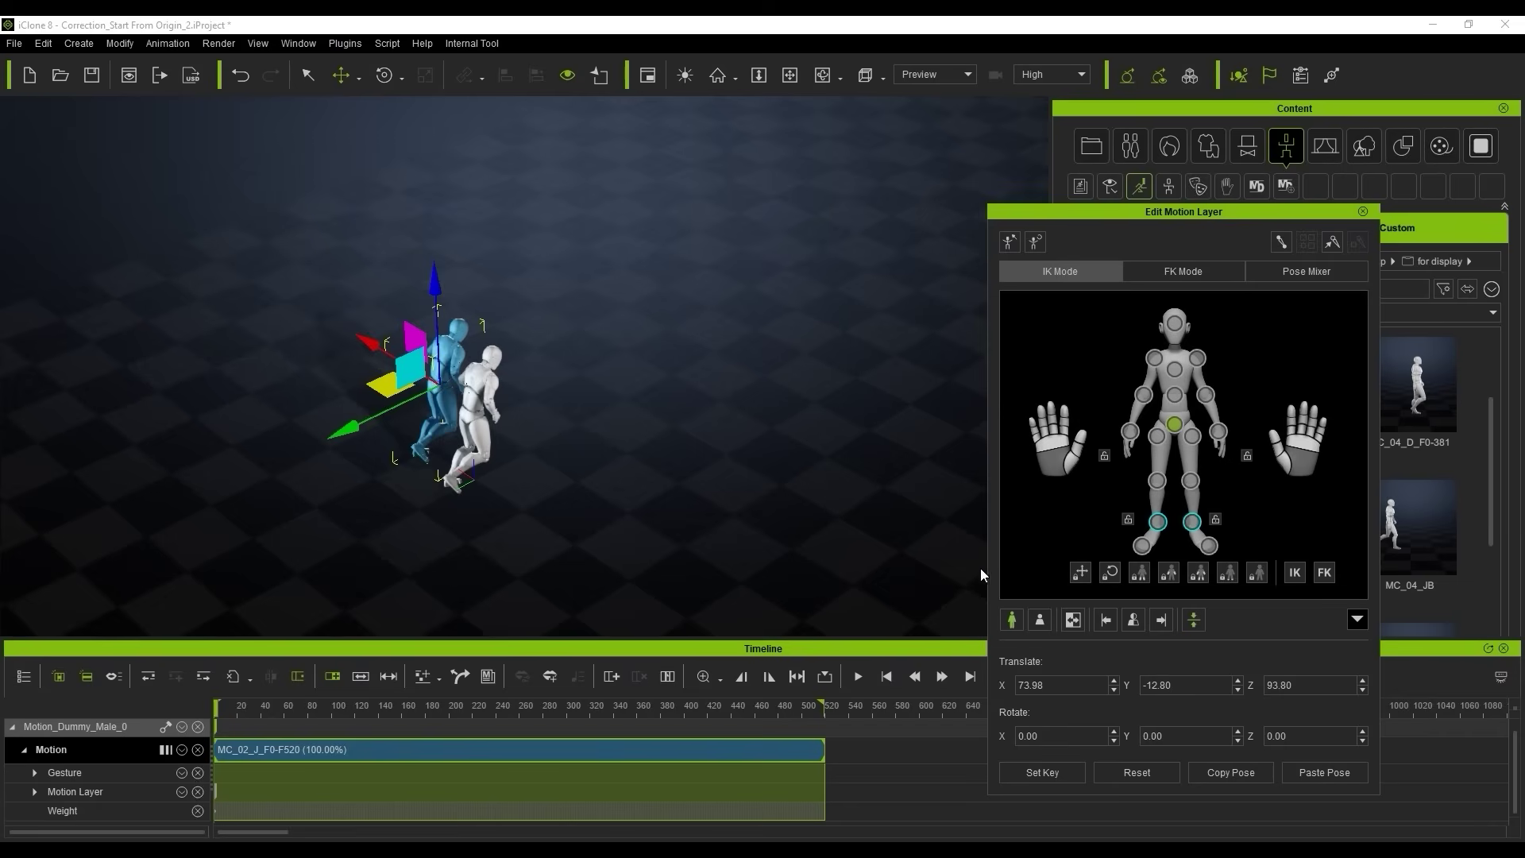
click(1157, 522)
click(1191, 522)
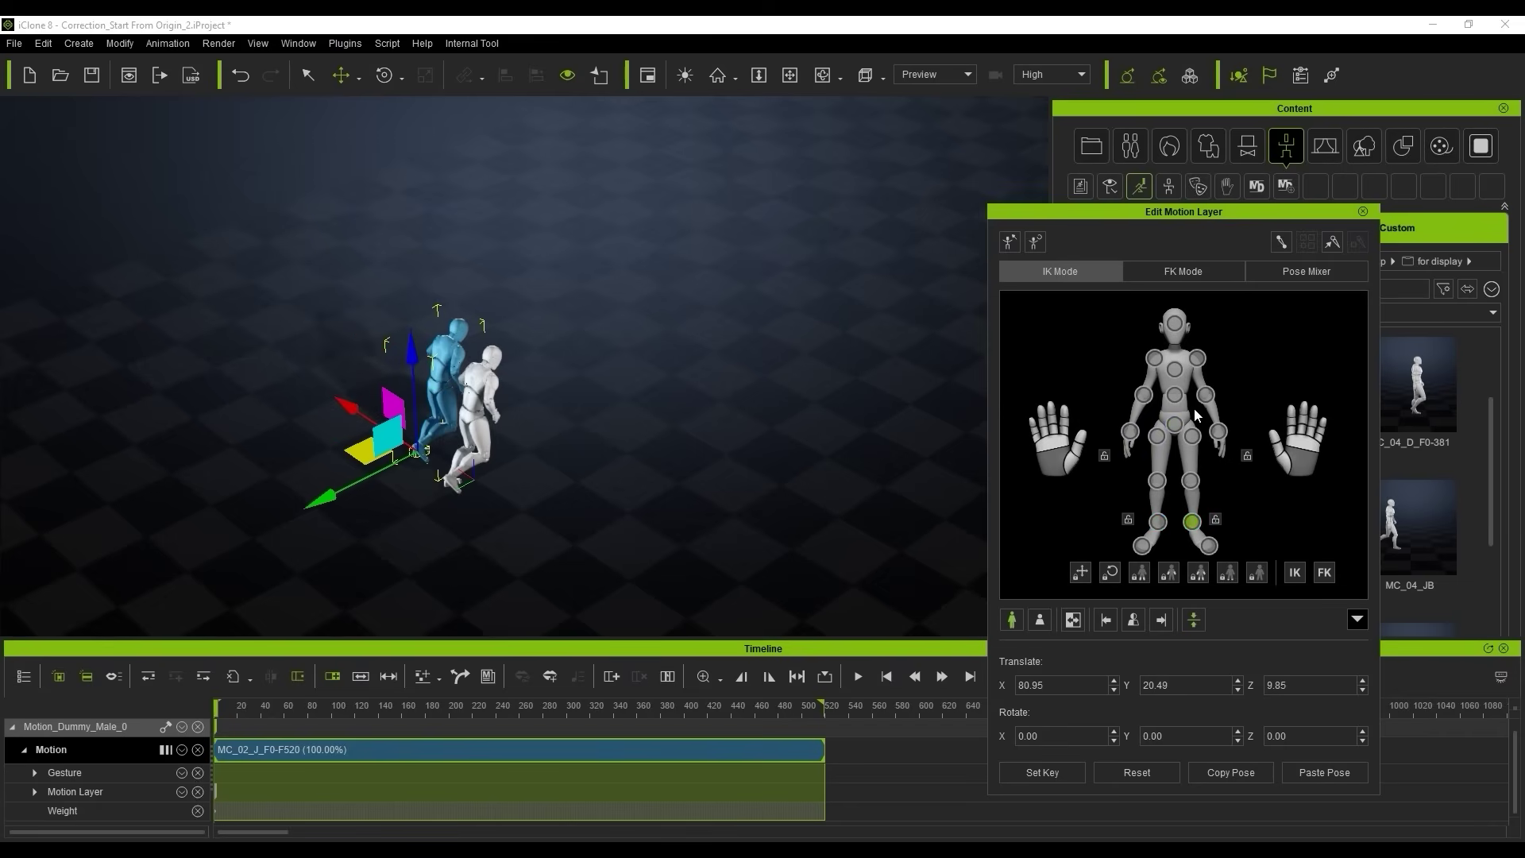
click(1174, 424)
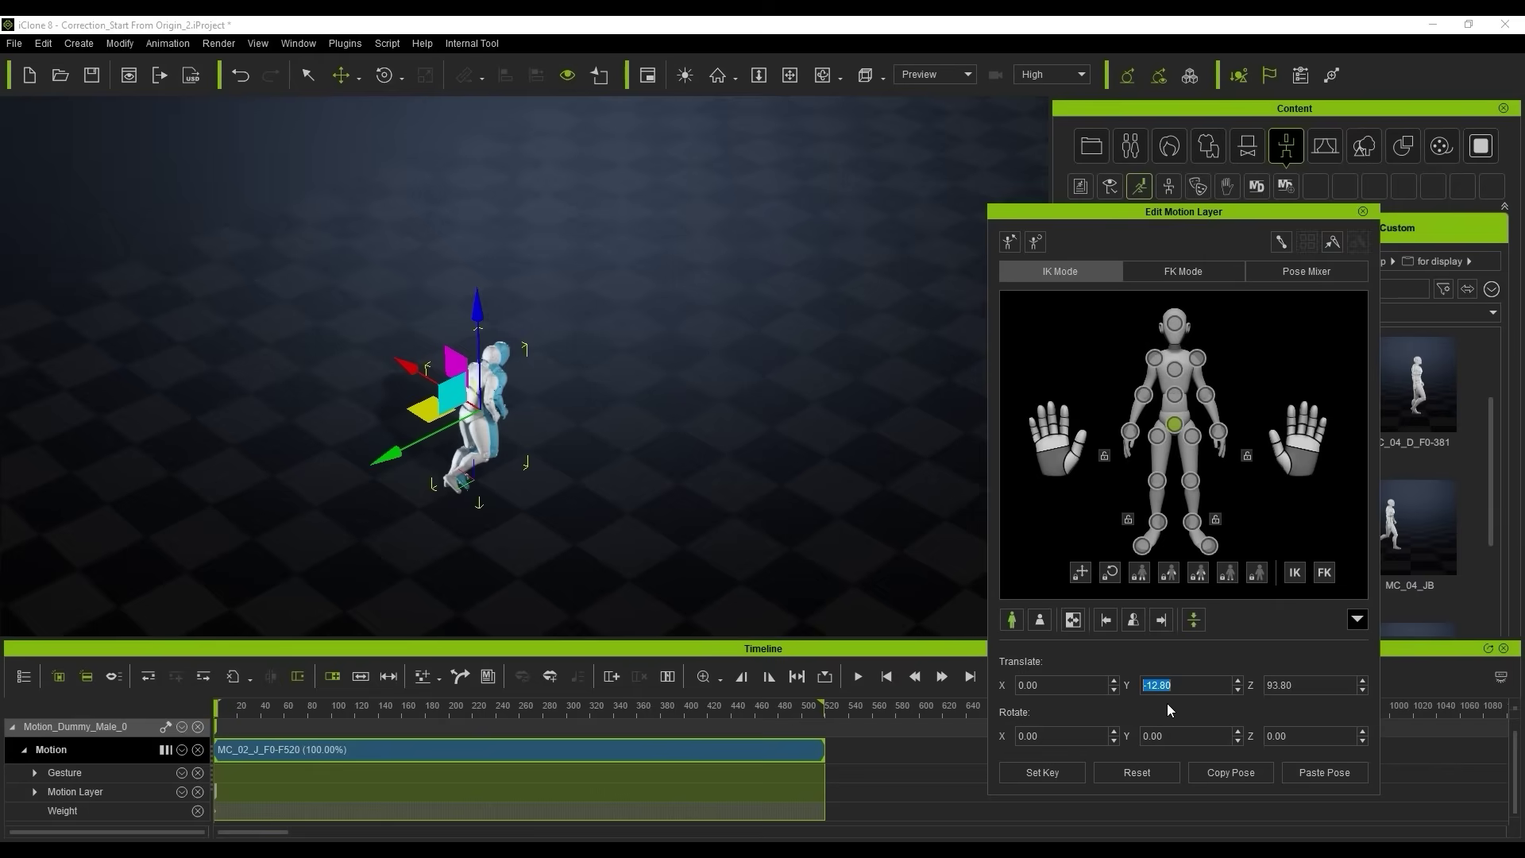
key(Return)
click(1363, 212)
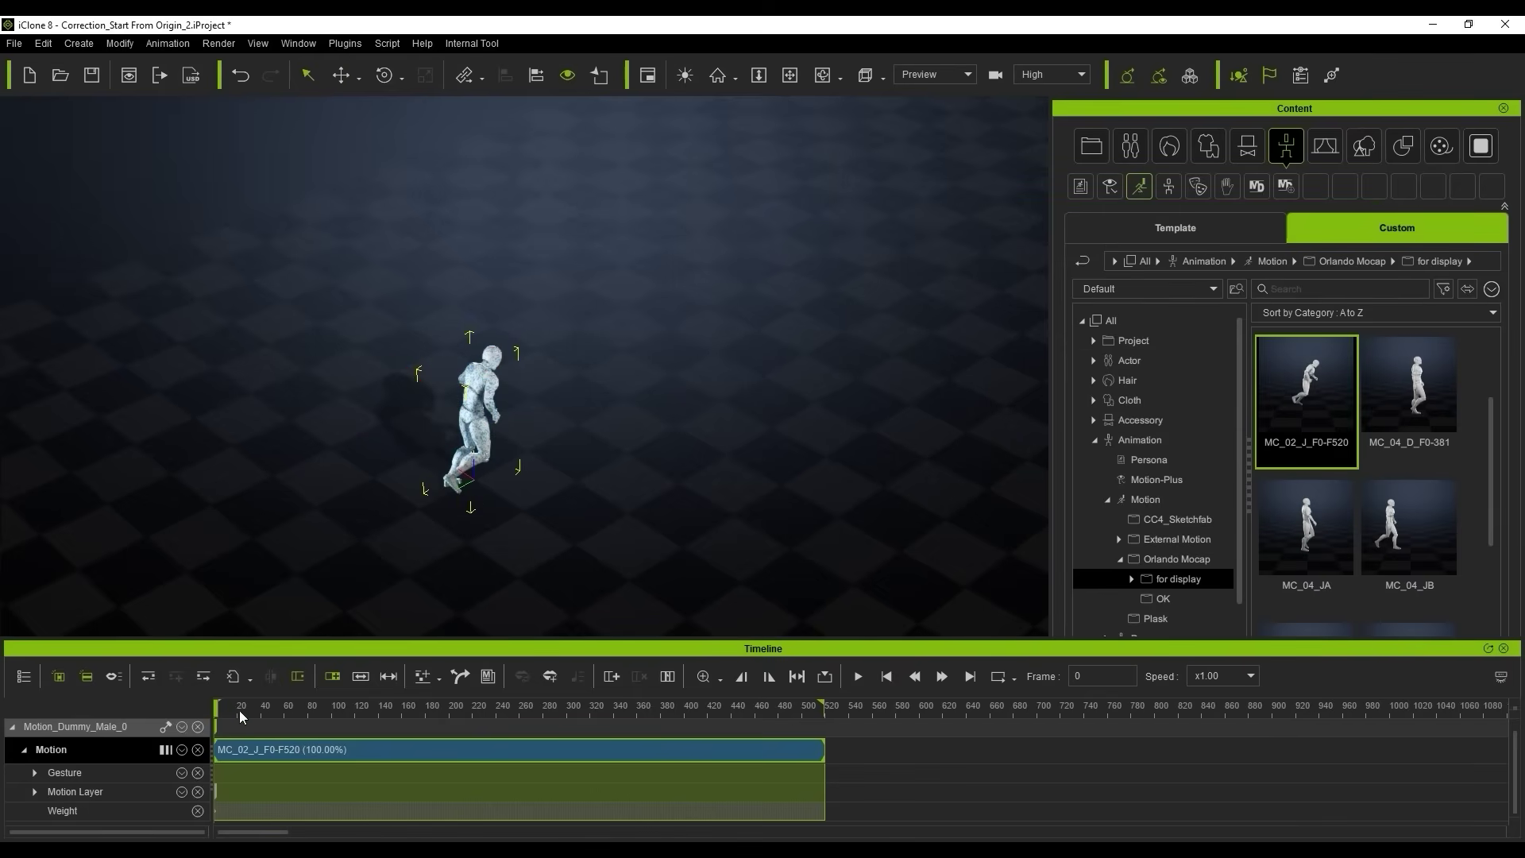
Scrub the corrected MC_02_J clip, zoom in on the foot at frame 42, and play it back.
drag(242, 717, 327, 710)
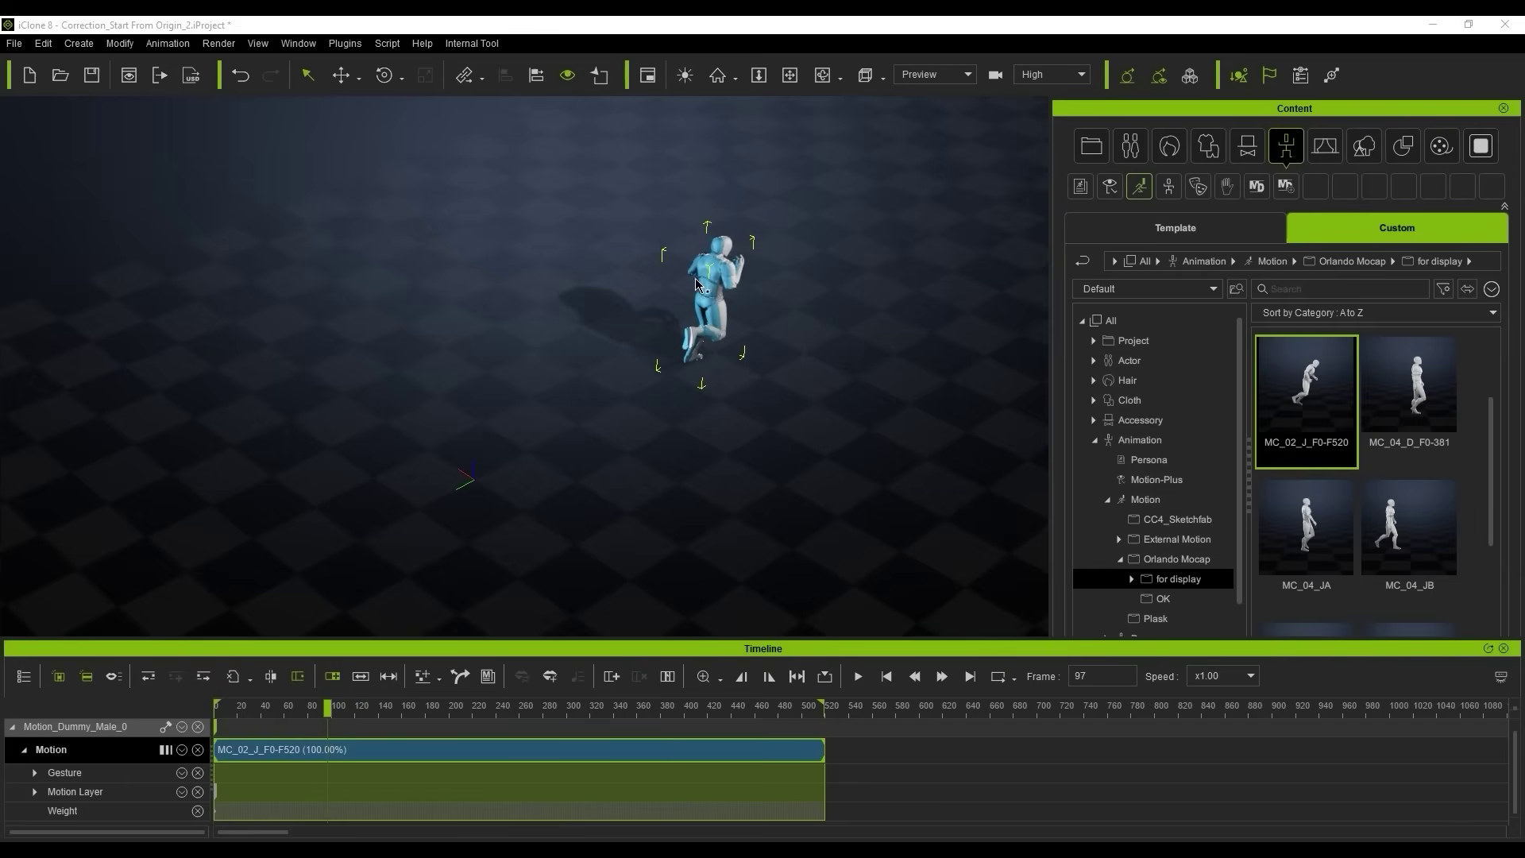
scroll(498, 498, up, 5)
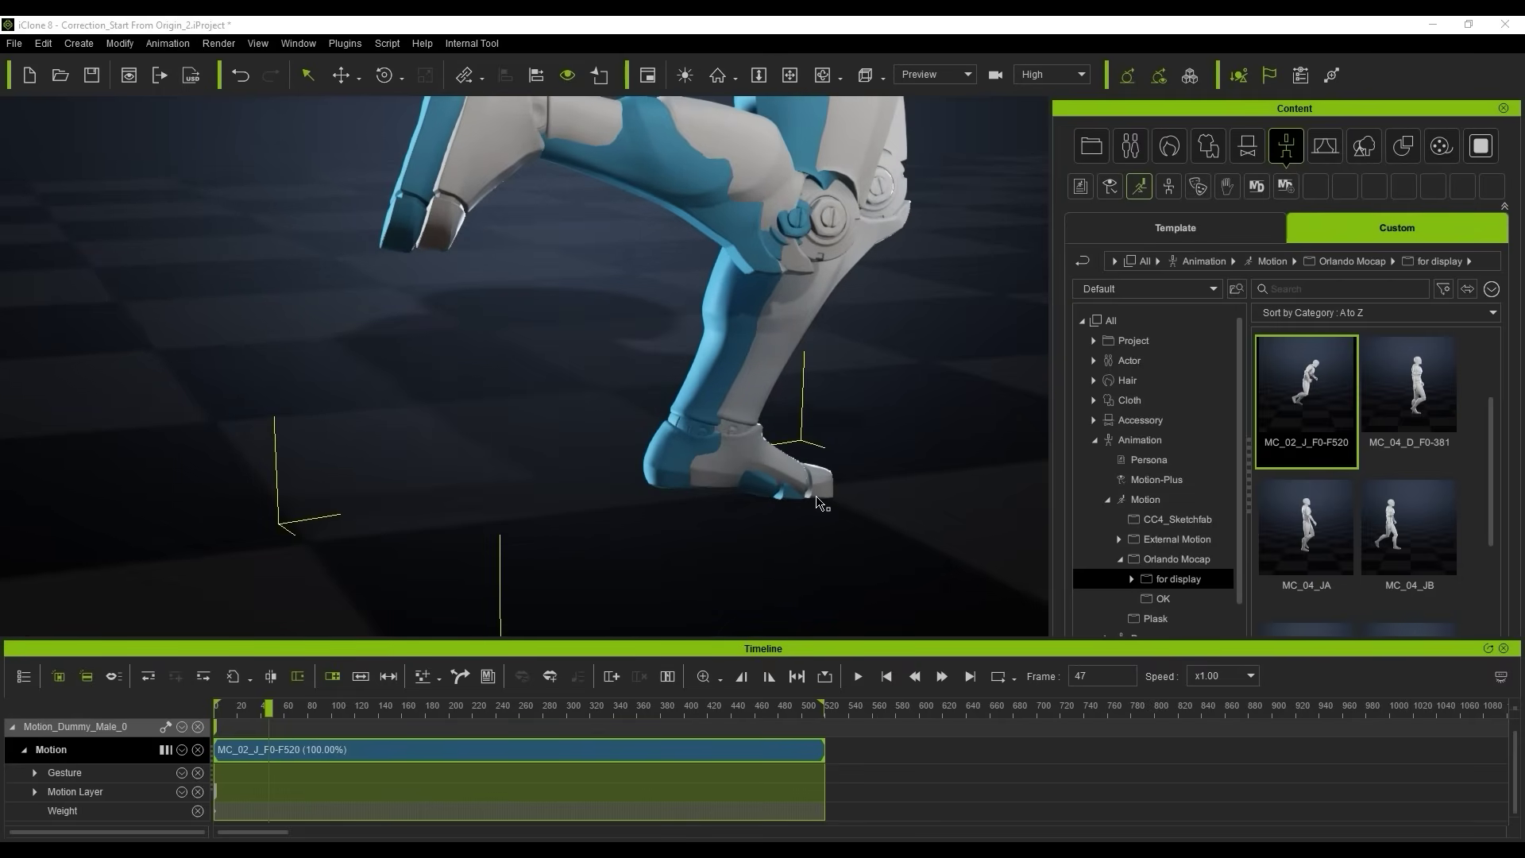
scroll(276, 731, up, 2)
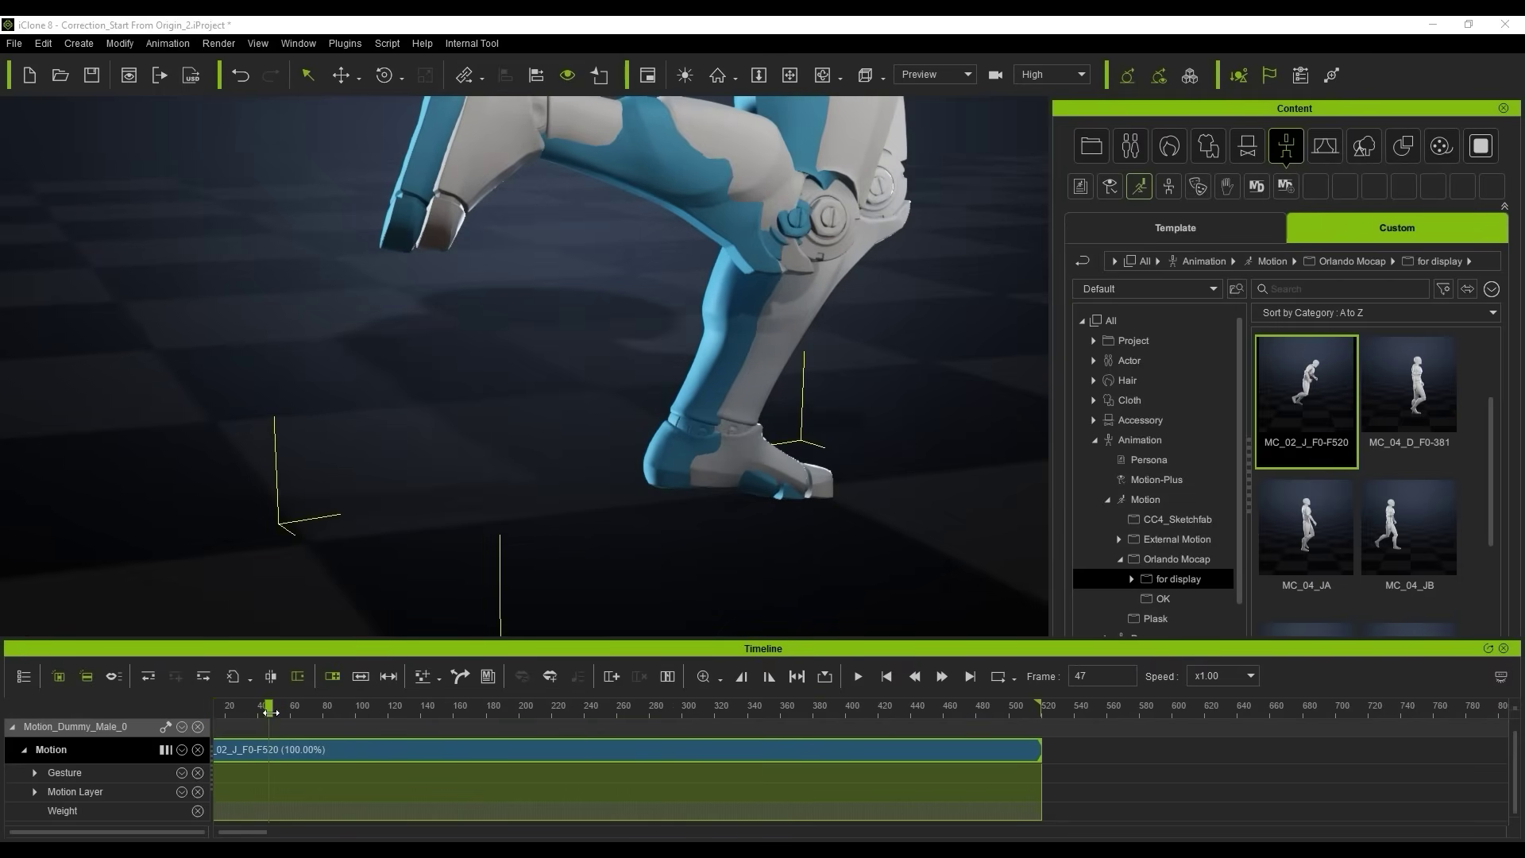
drag(269, 710, 282, 717)
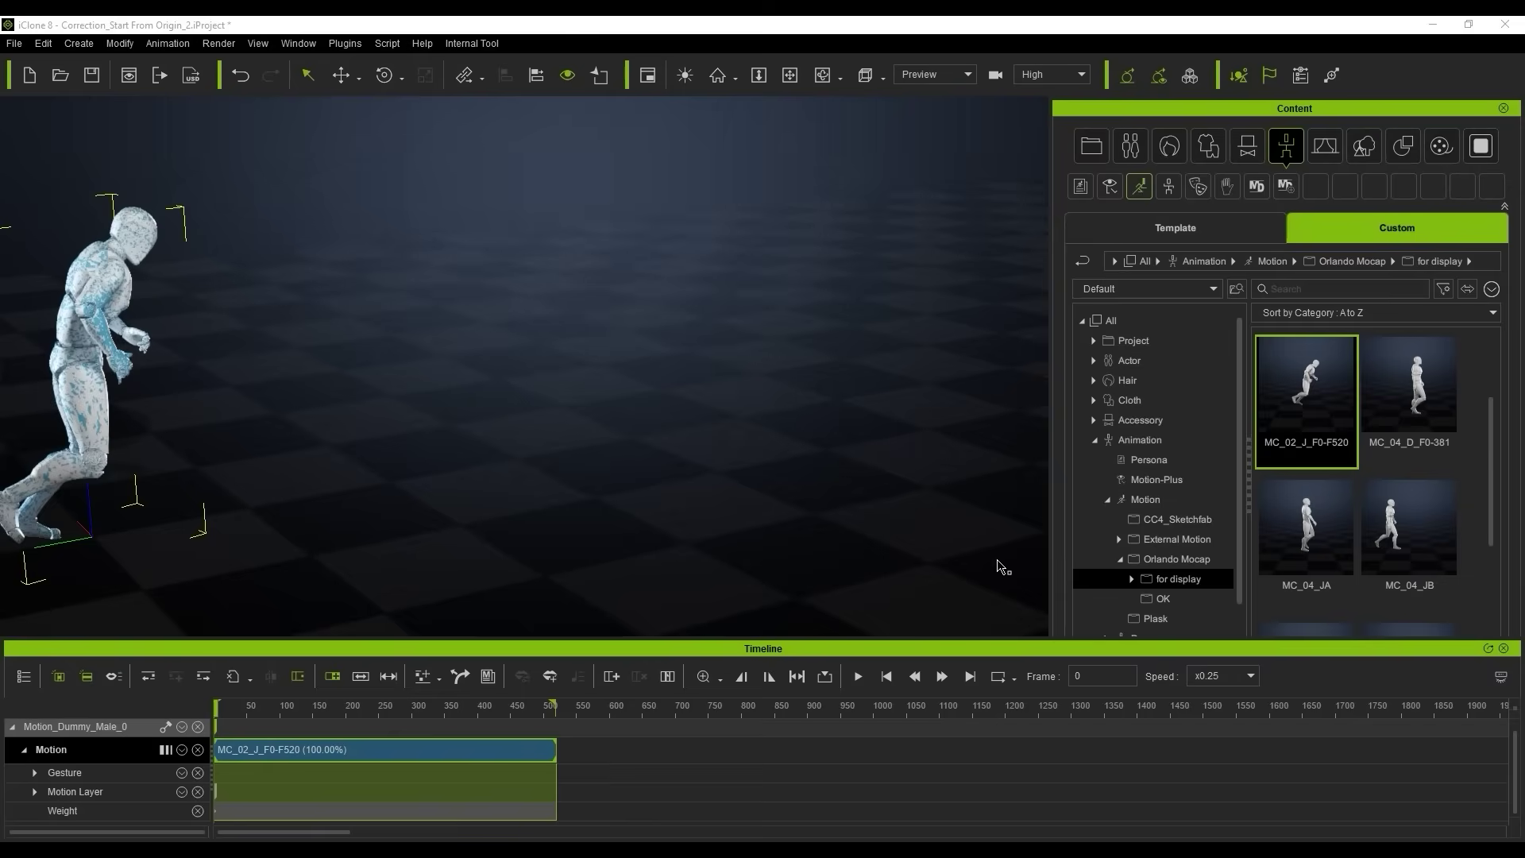
key(space)
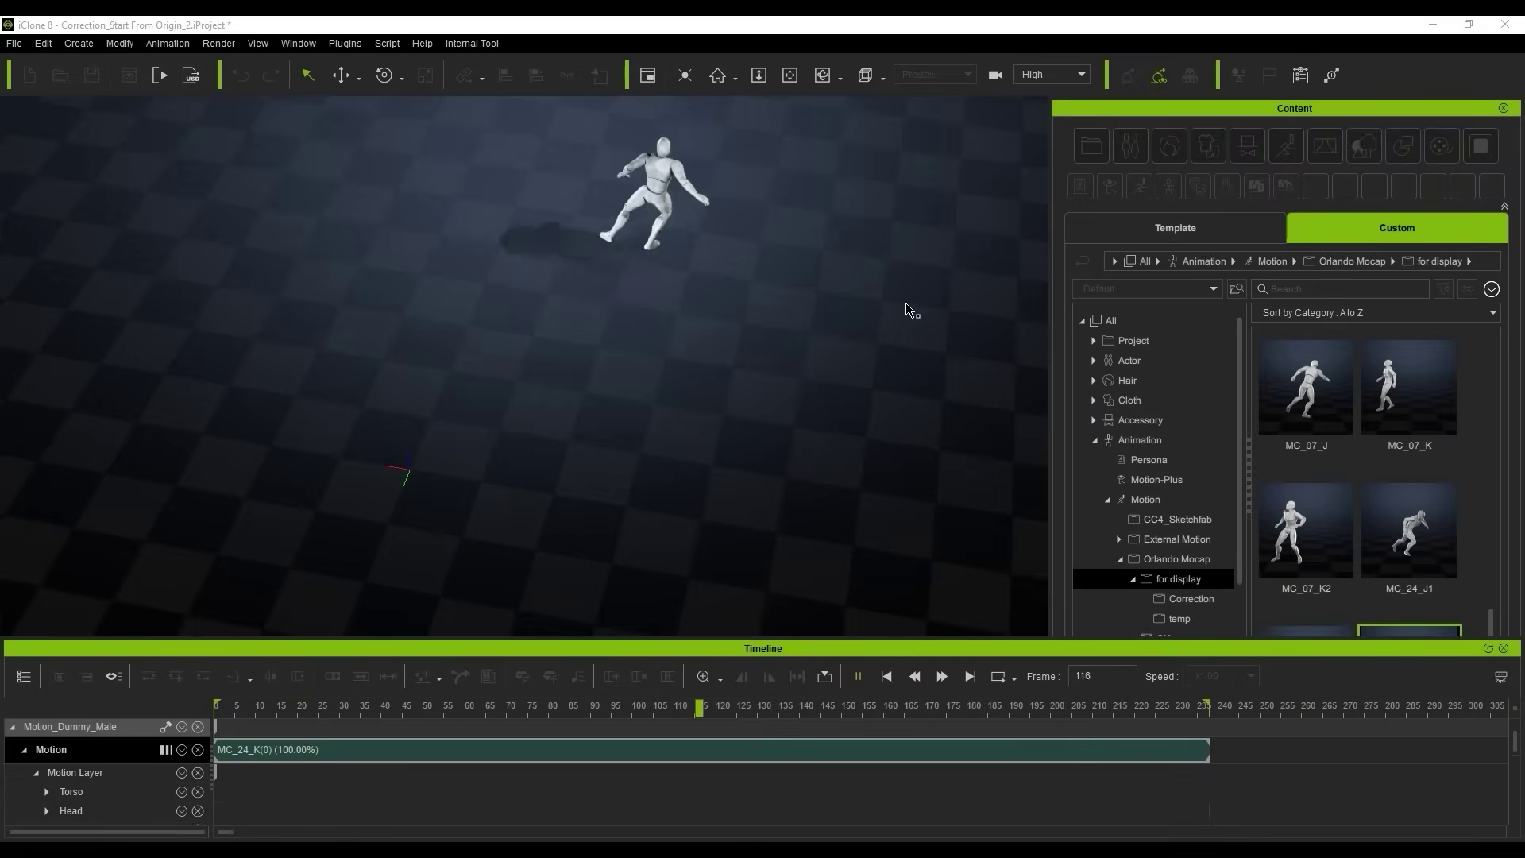
Stop playback and open Motion Direction Control for the MC_24_K clip at frame 0.
click(888, 677)
click(460, 756)
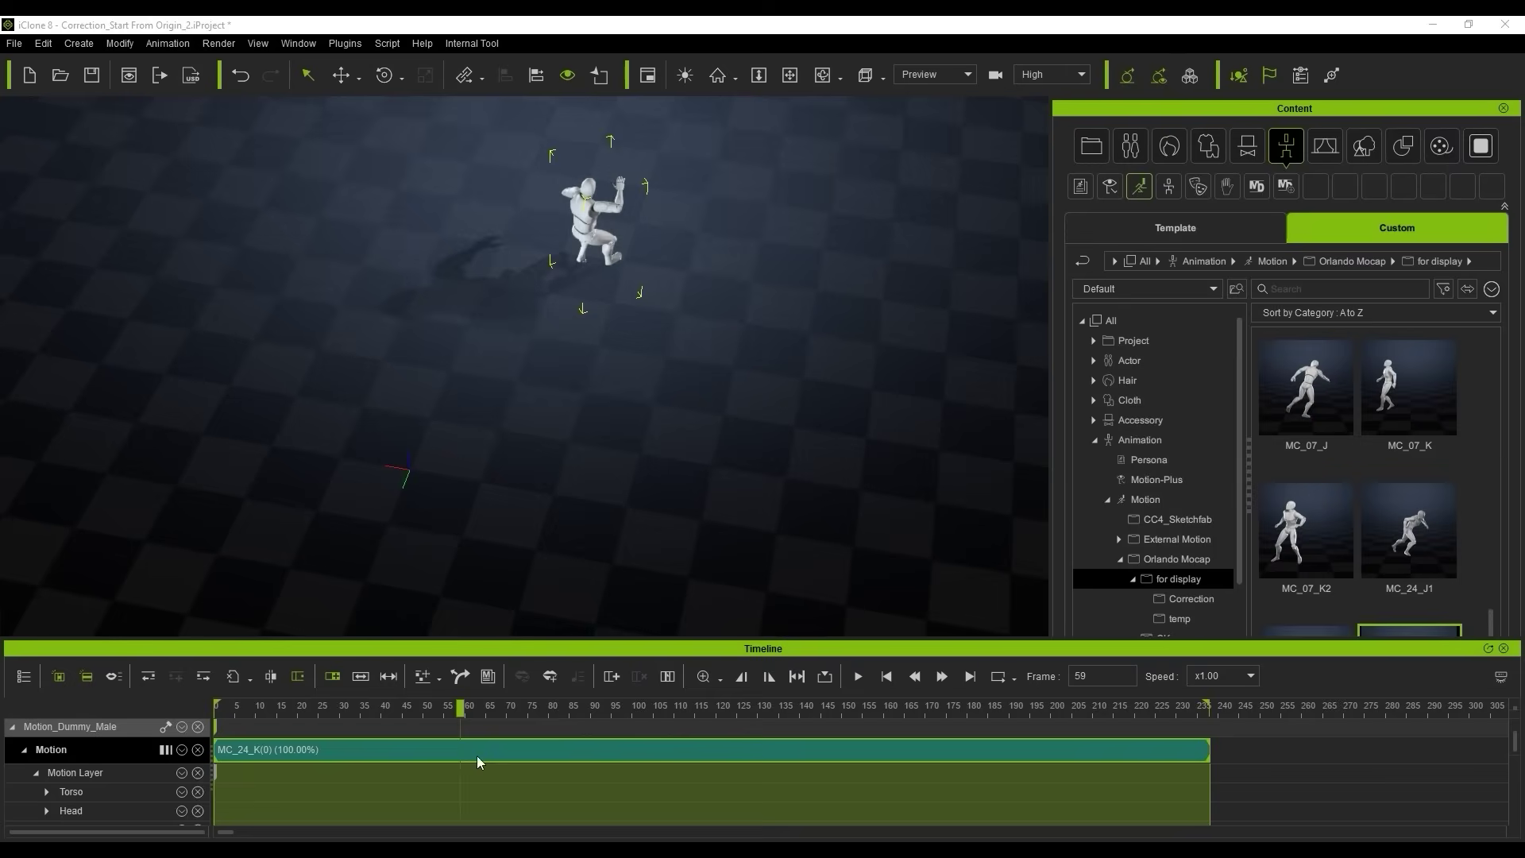
click(460, 677)
click(871, 676)
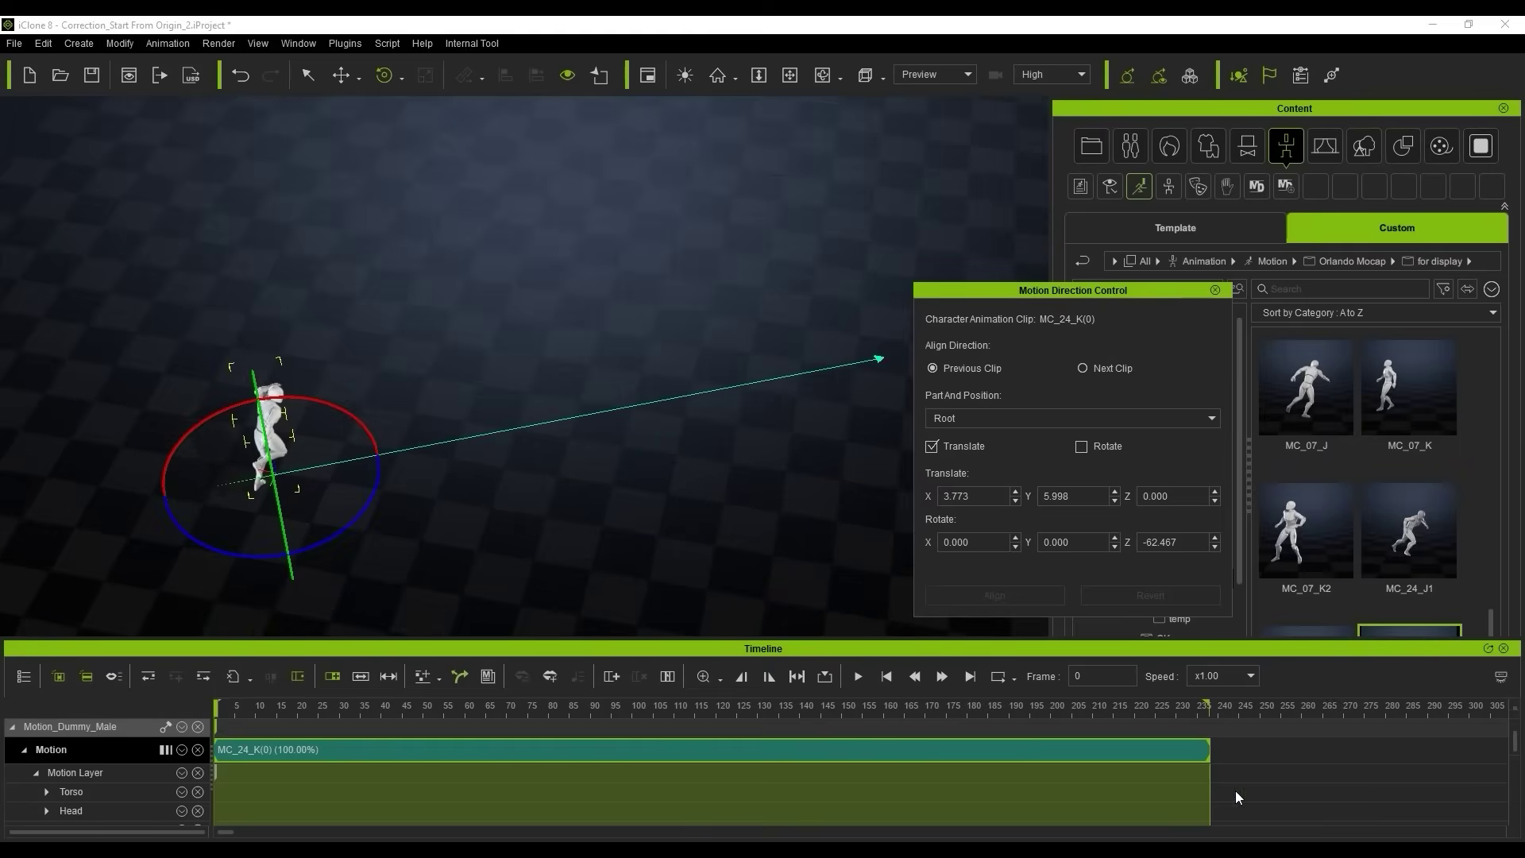
Break the MC_24_K(0) clip at frame 115 into MC_24_K(0)_01 and MC_24_K(0)_02.
drag(225, 710, 1230, 712)
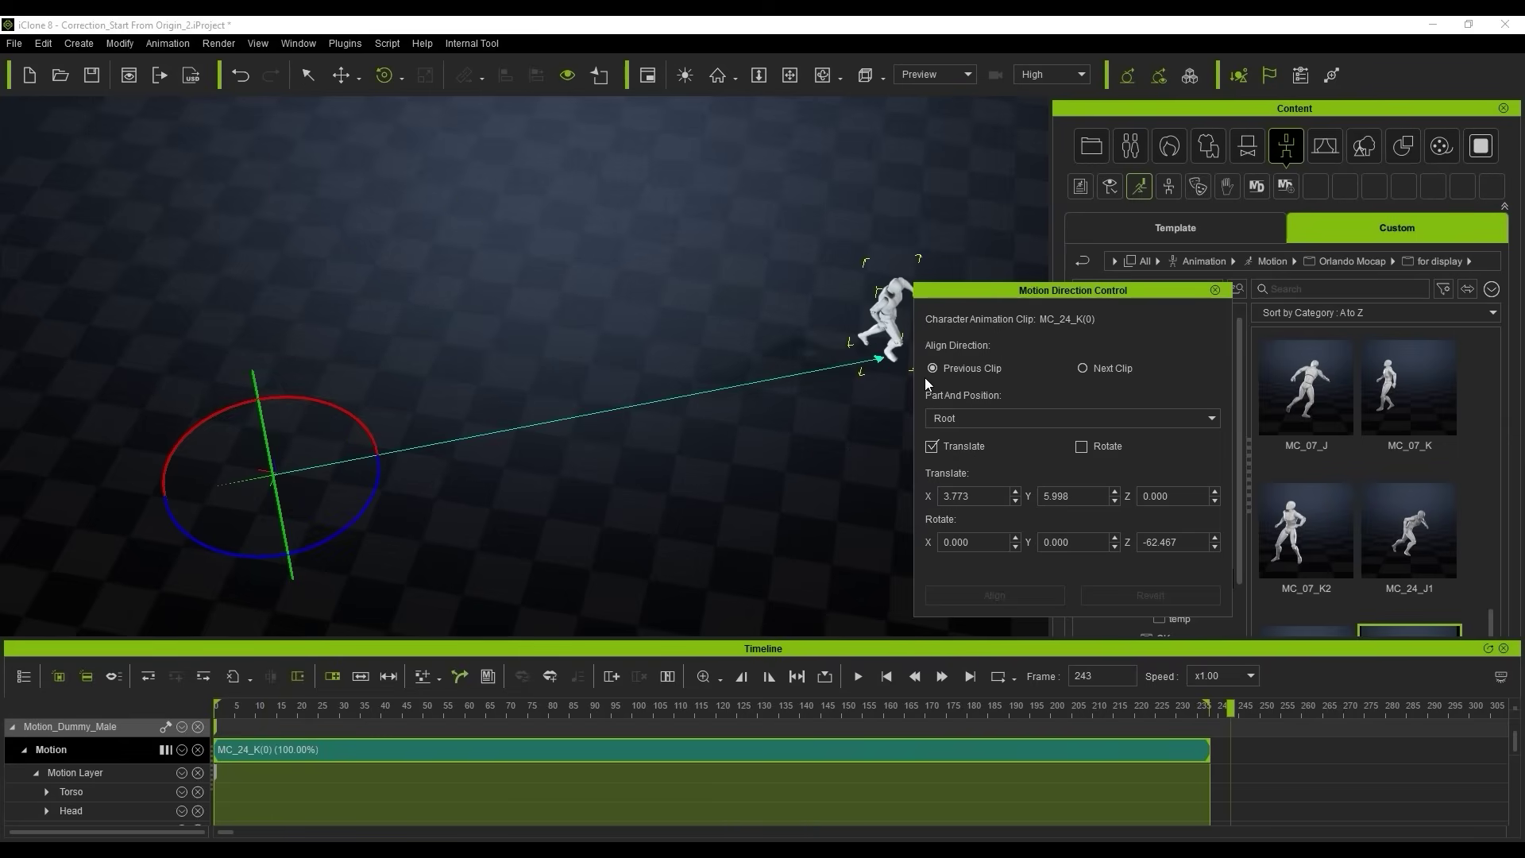
drag(350, 713, 697, 719)
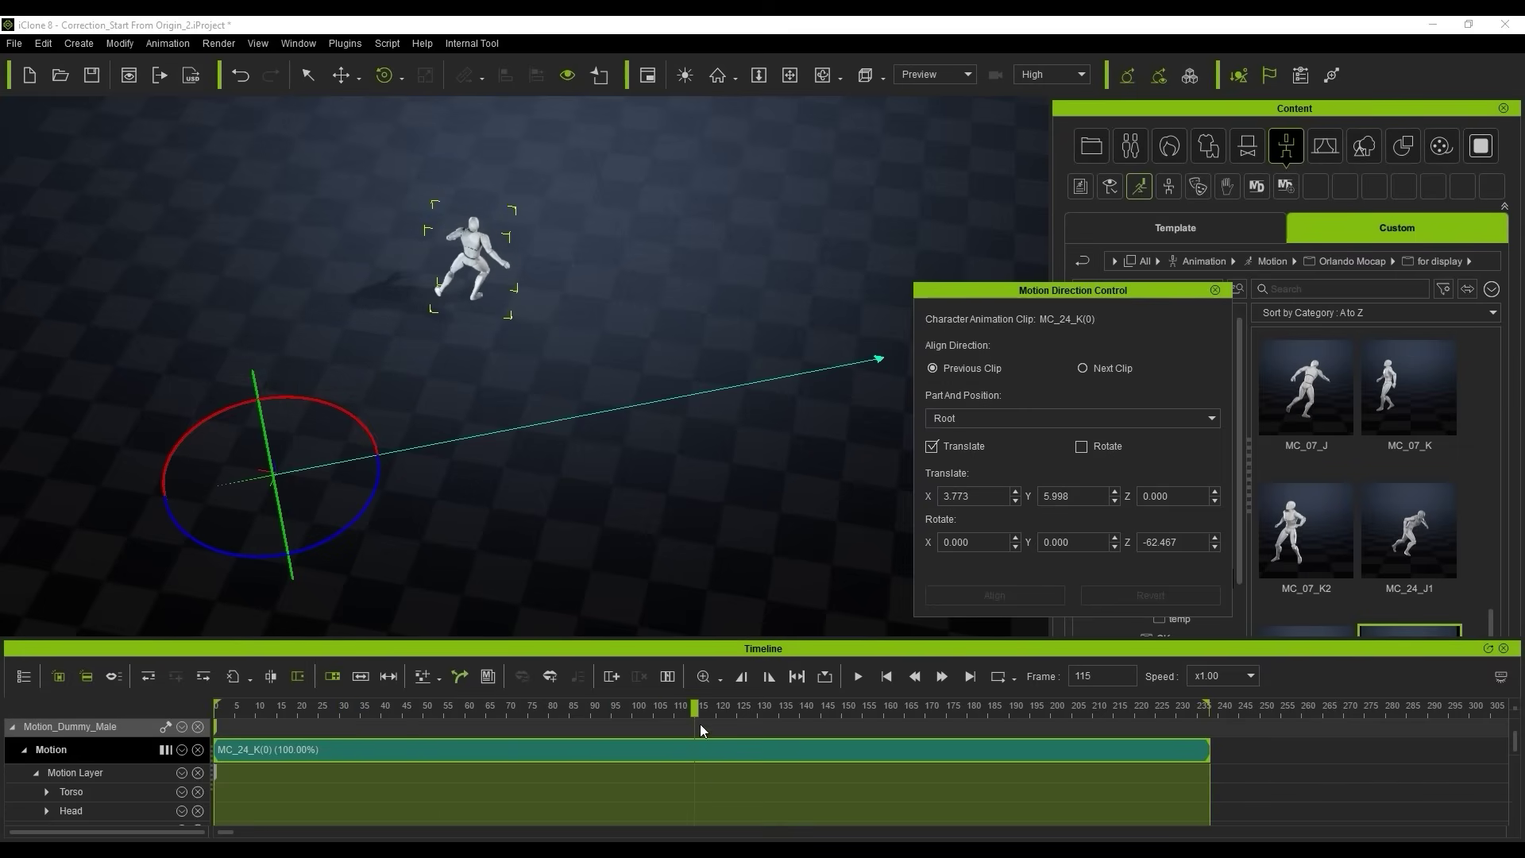
click(270, 677)
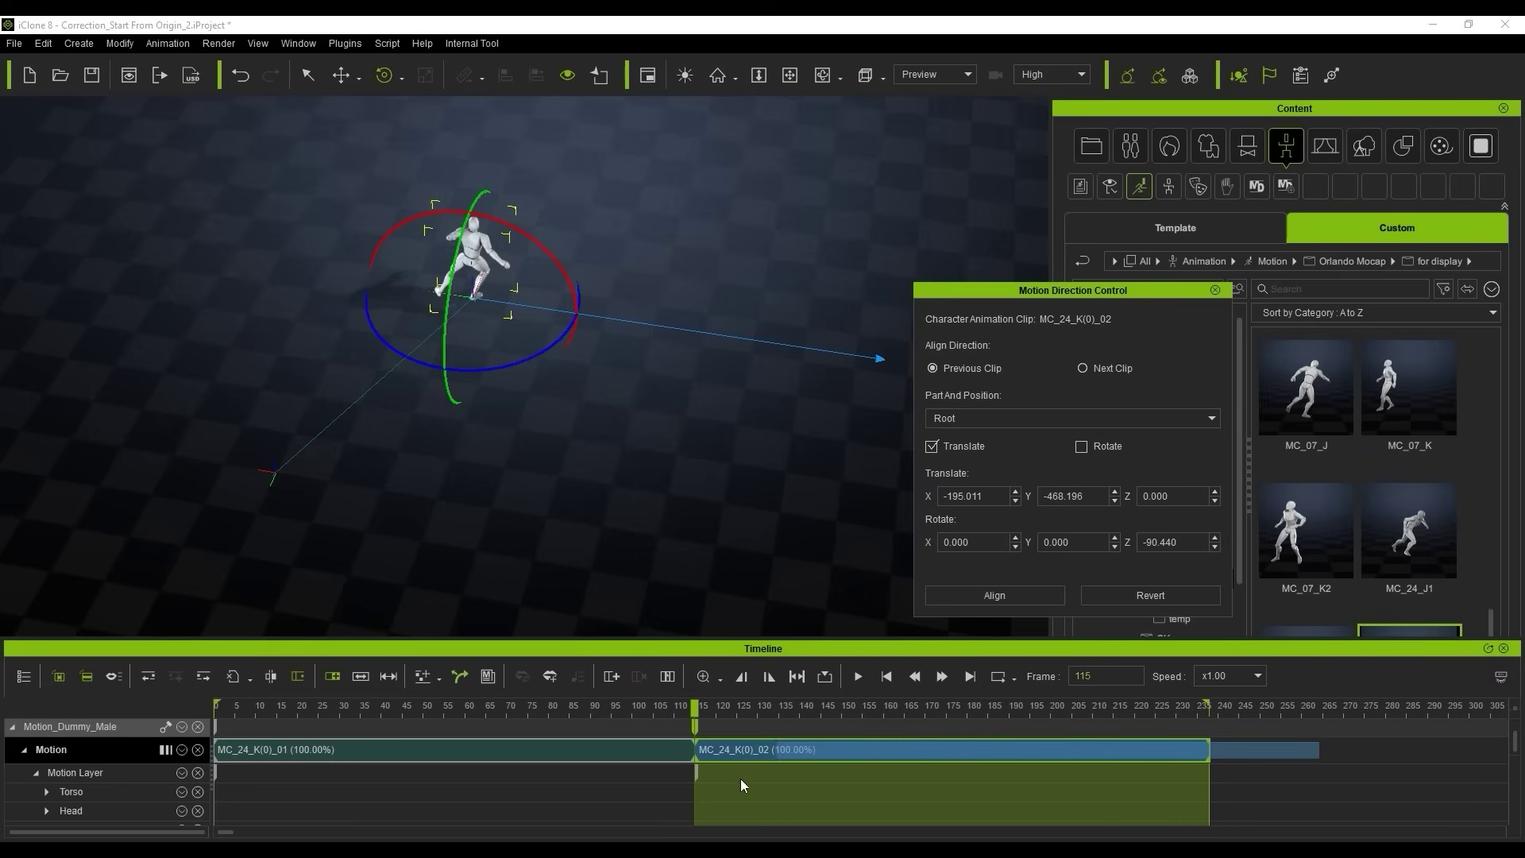
Set MC_24_K(0)_01's root Rotate Z to 0 at its last frame and play the realigned motion.
click(556, 775)
click(355, 771)
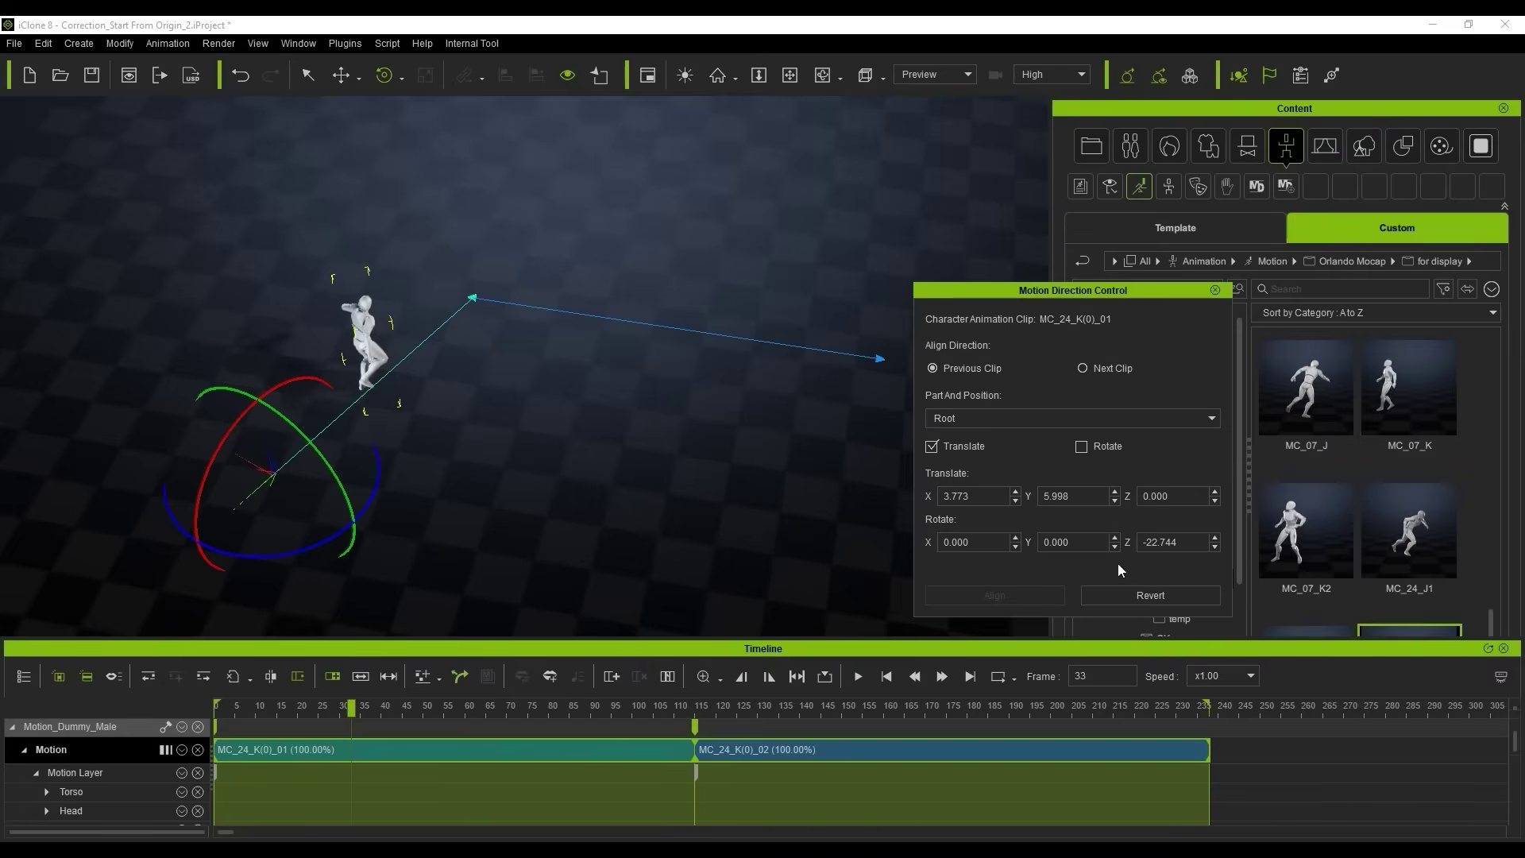
key(End)
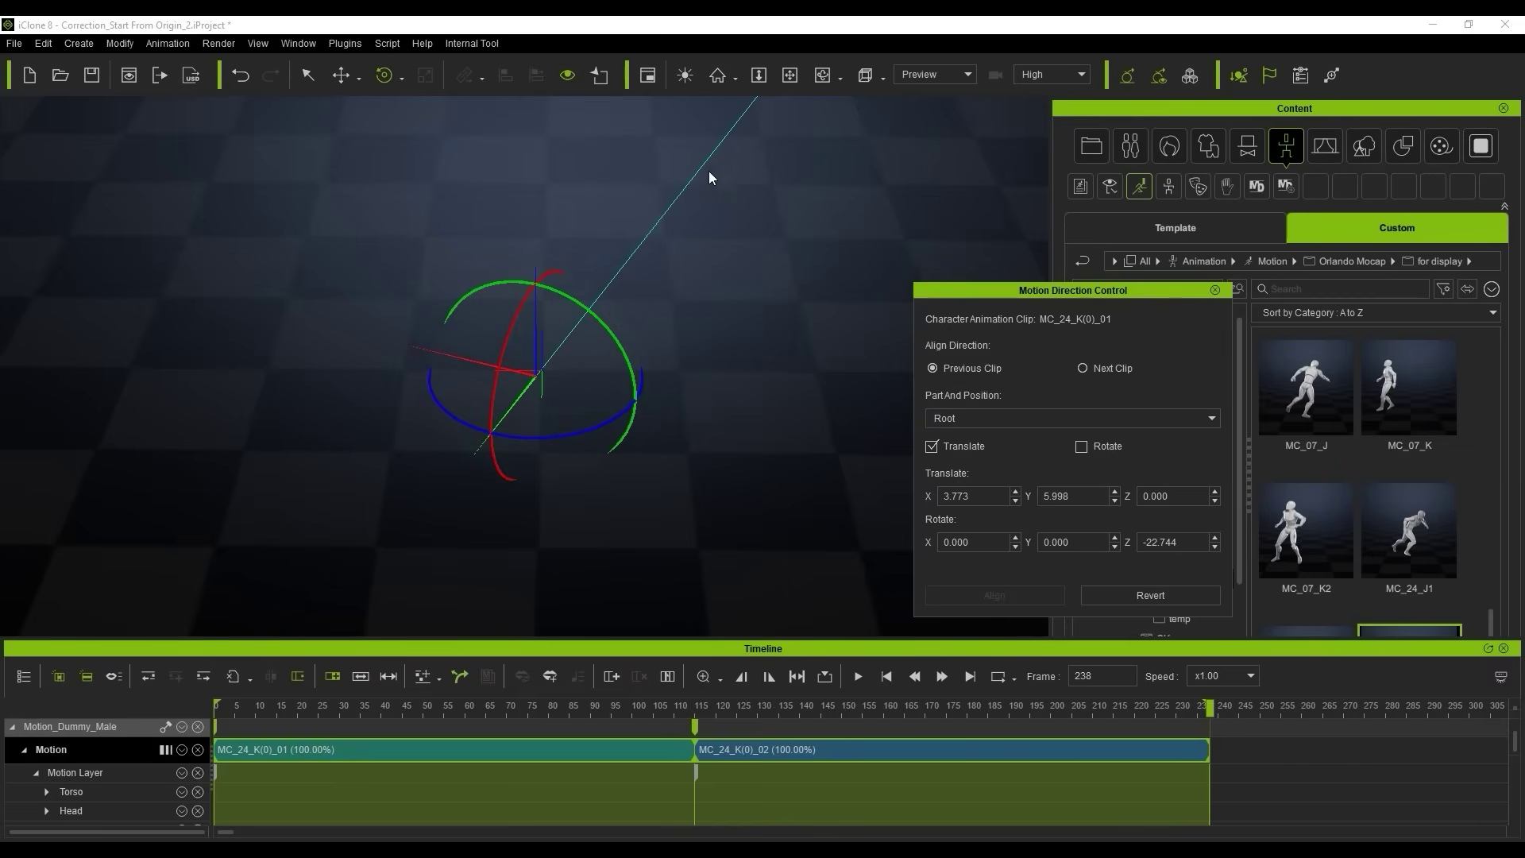
right_drag(798, 334, 792, 395)
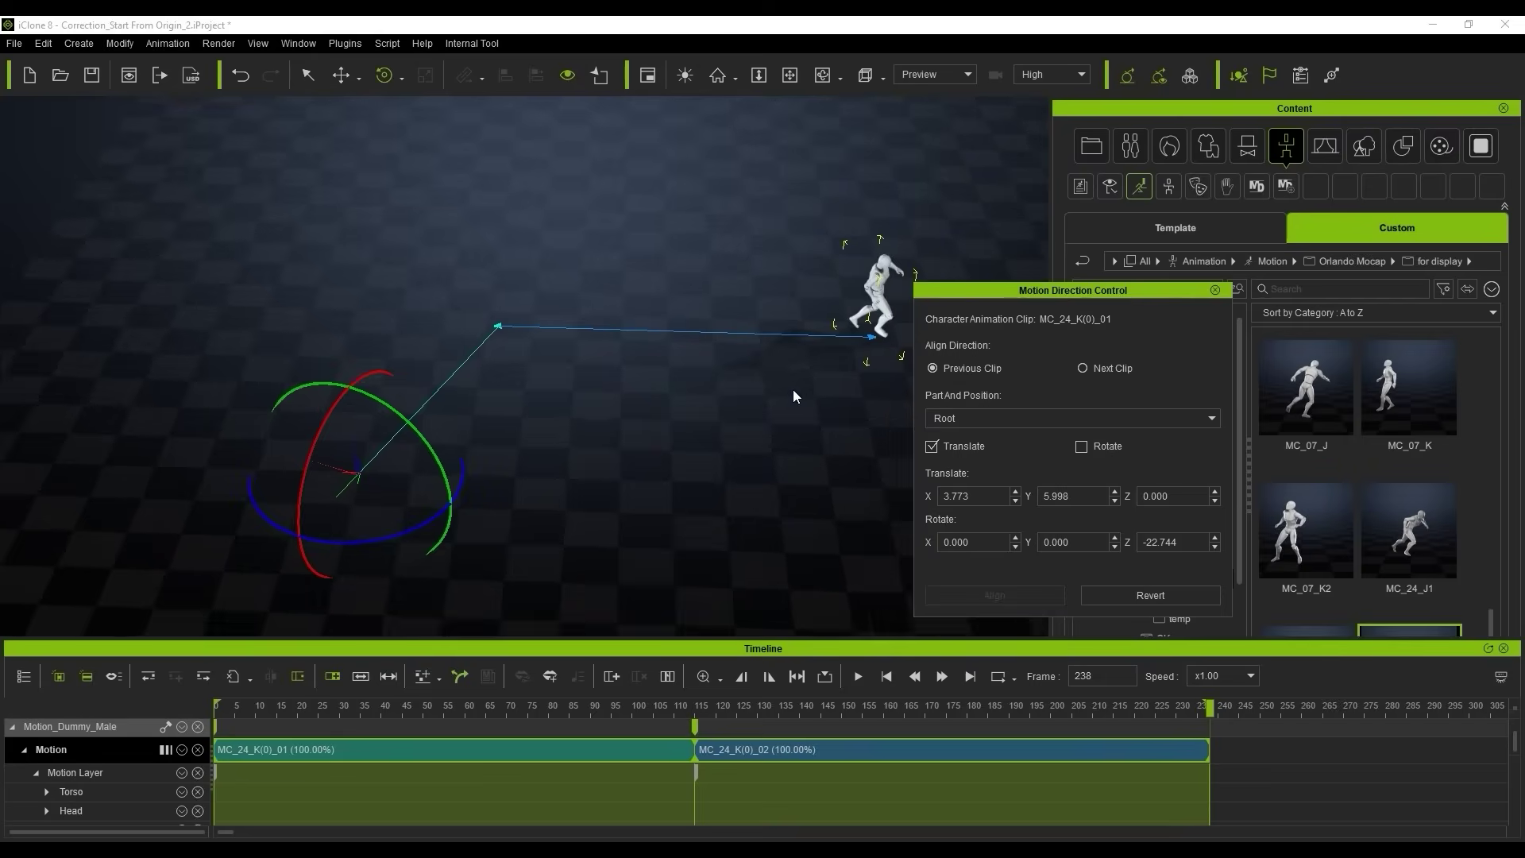
drag(1187, 549, 1097, 550)
text(0)
key(Return)
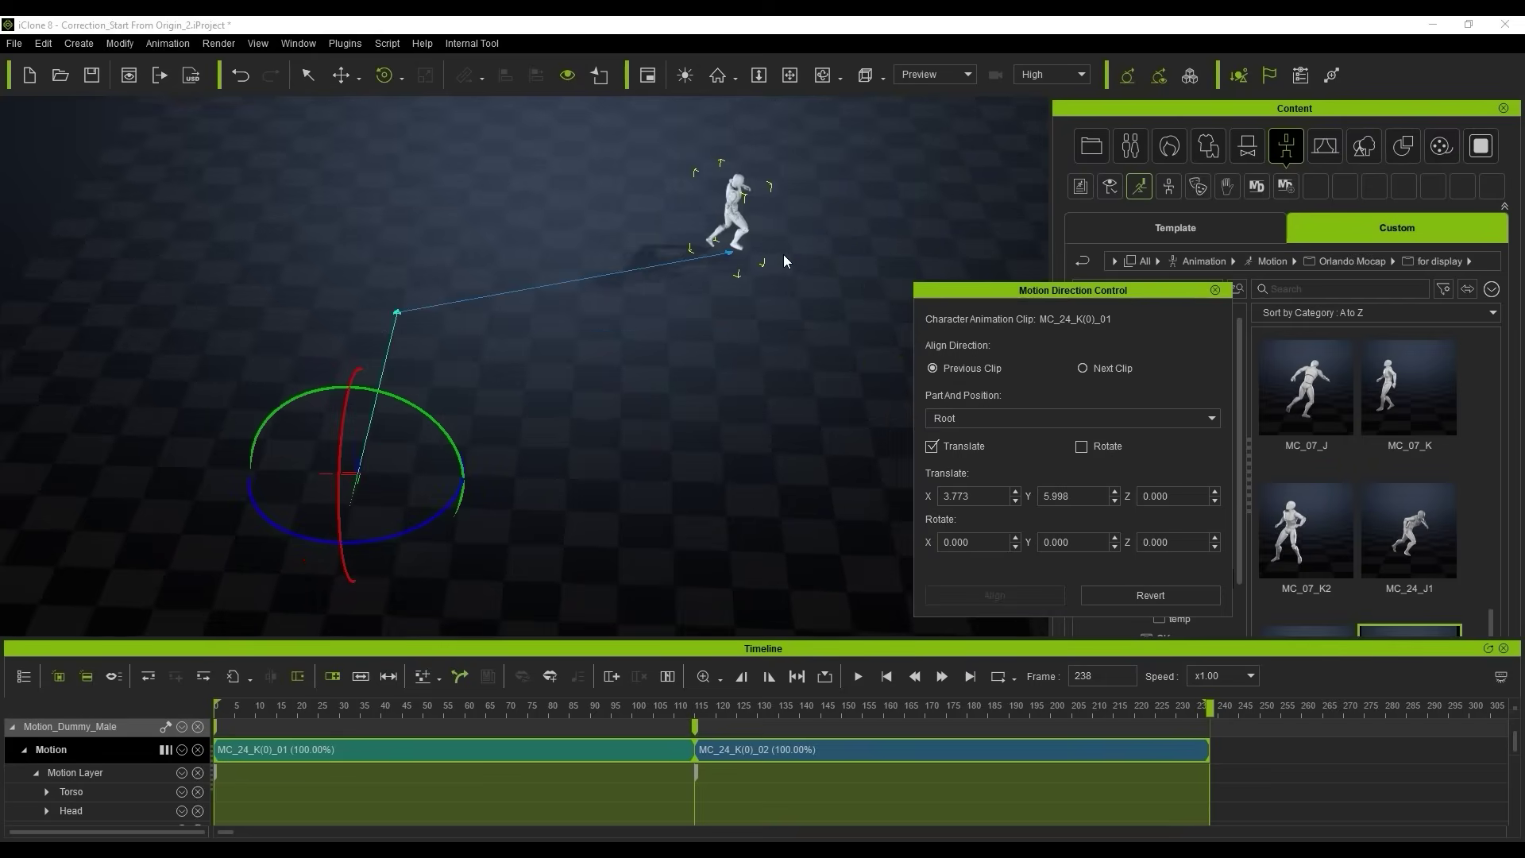
click(858, 676)
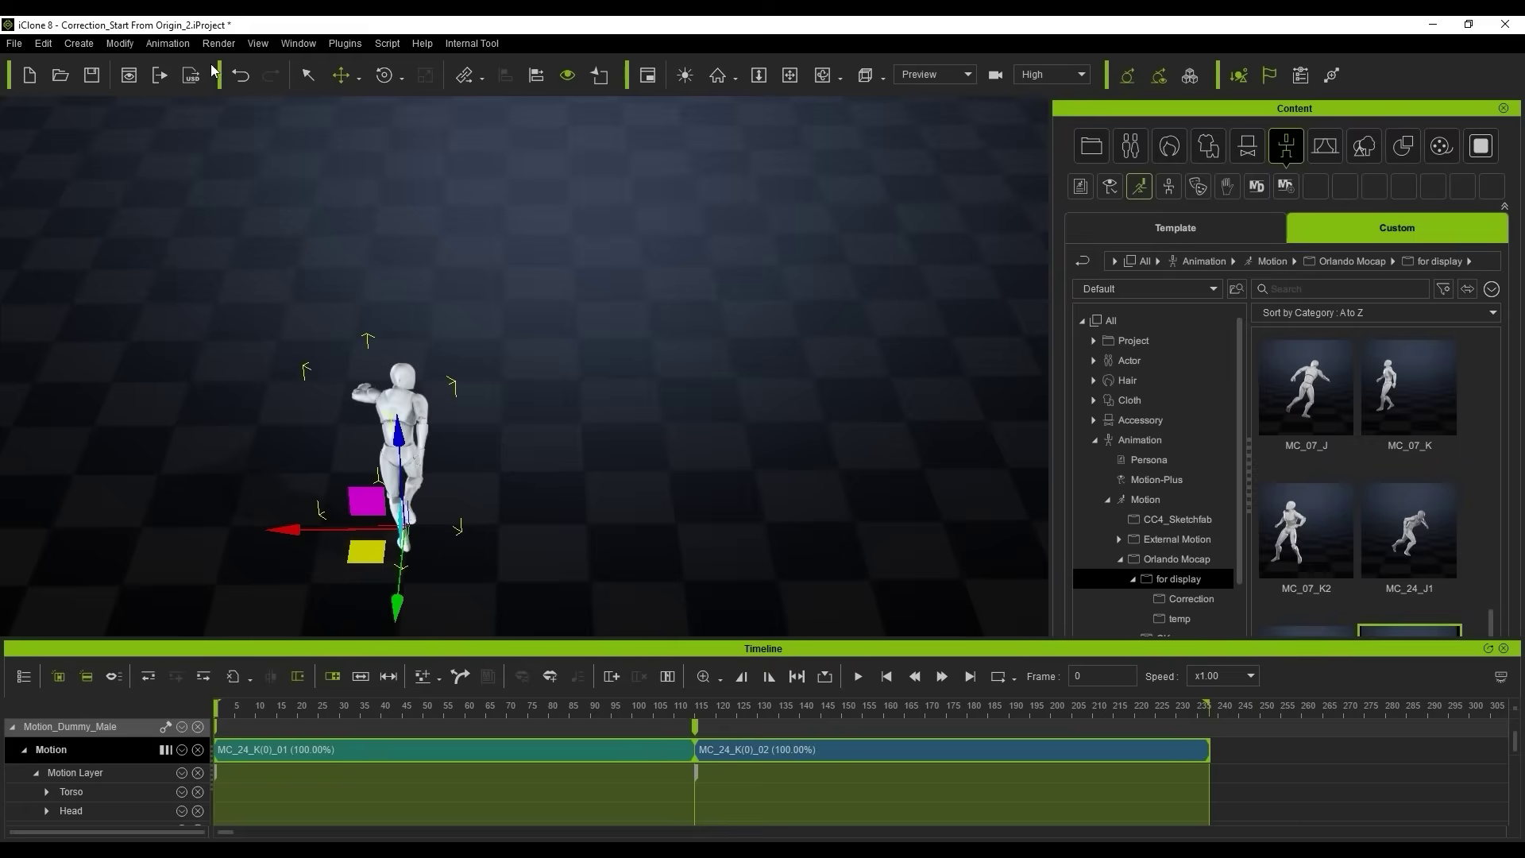
Bake all of the dummy's motion into a single Baked clip.
click(167, 43)
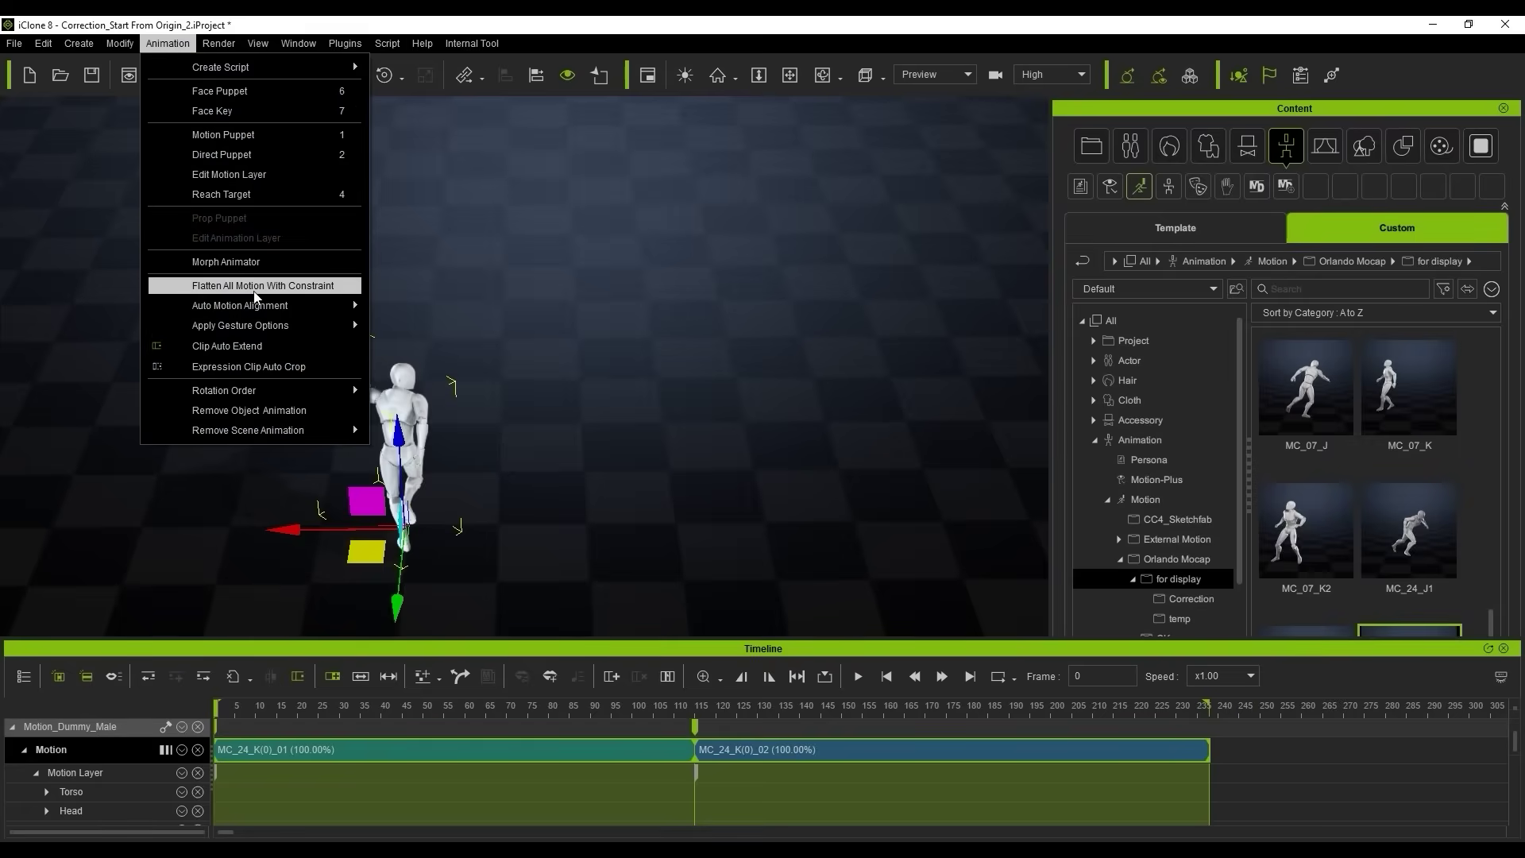
click(302, 287)
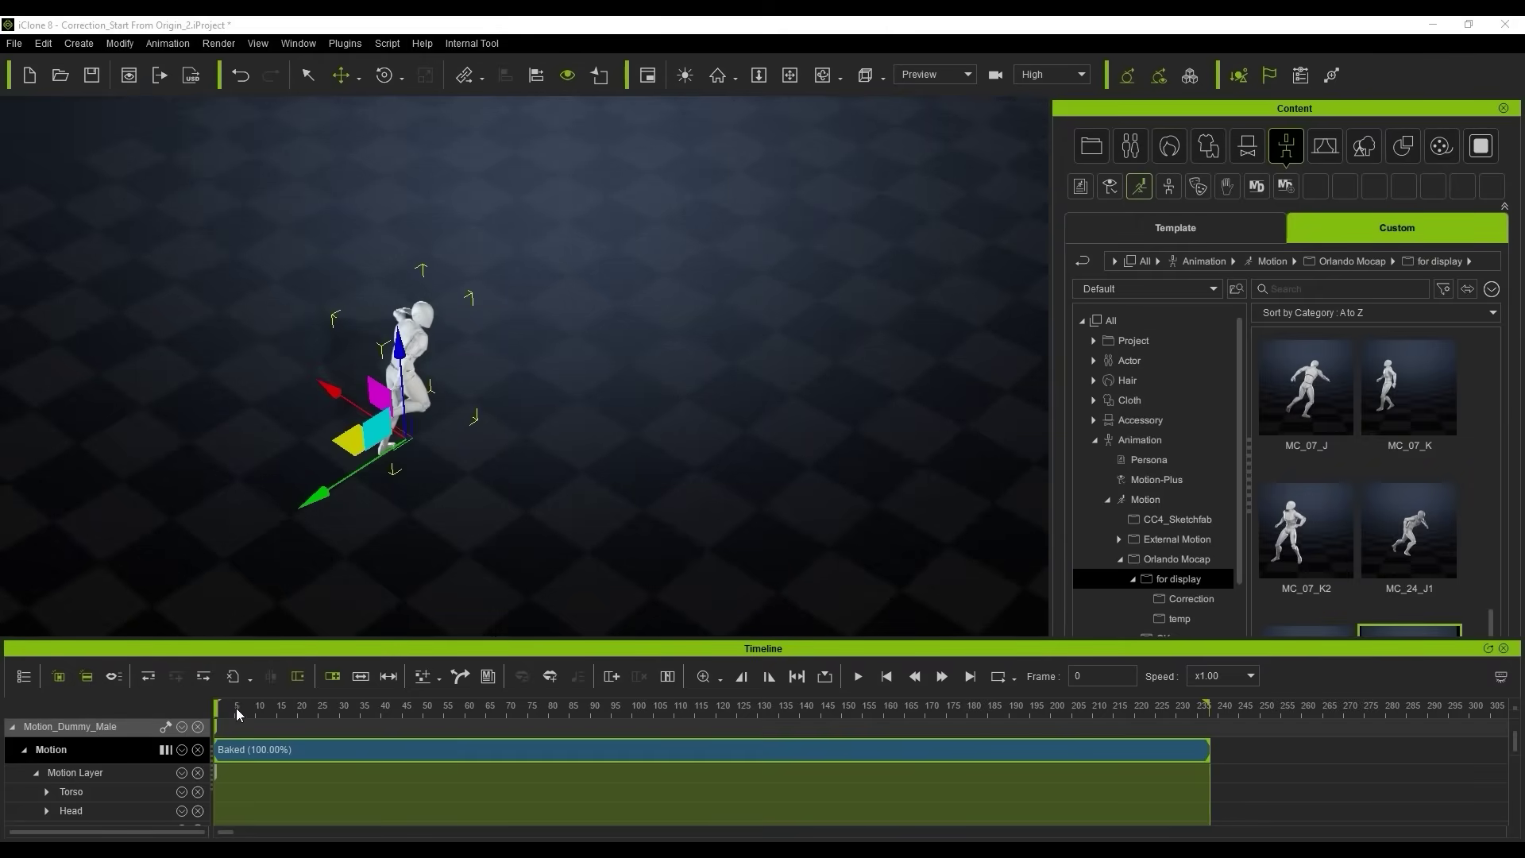
drag(236, 707, 446, 739)
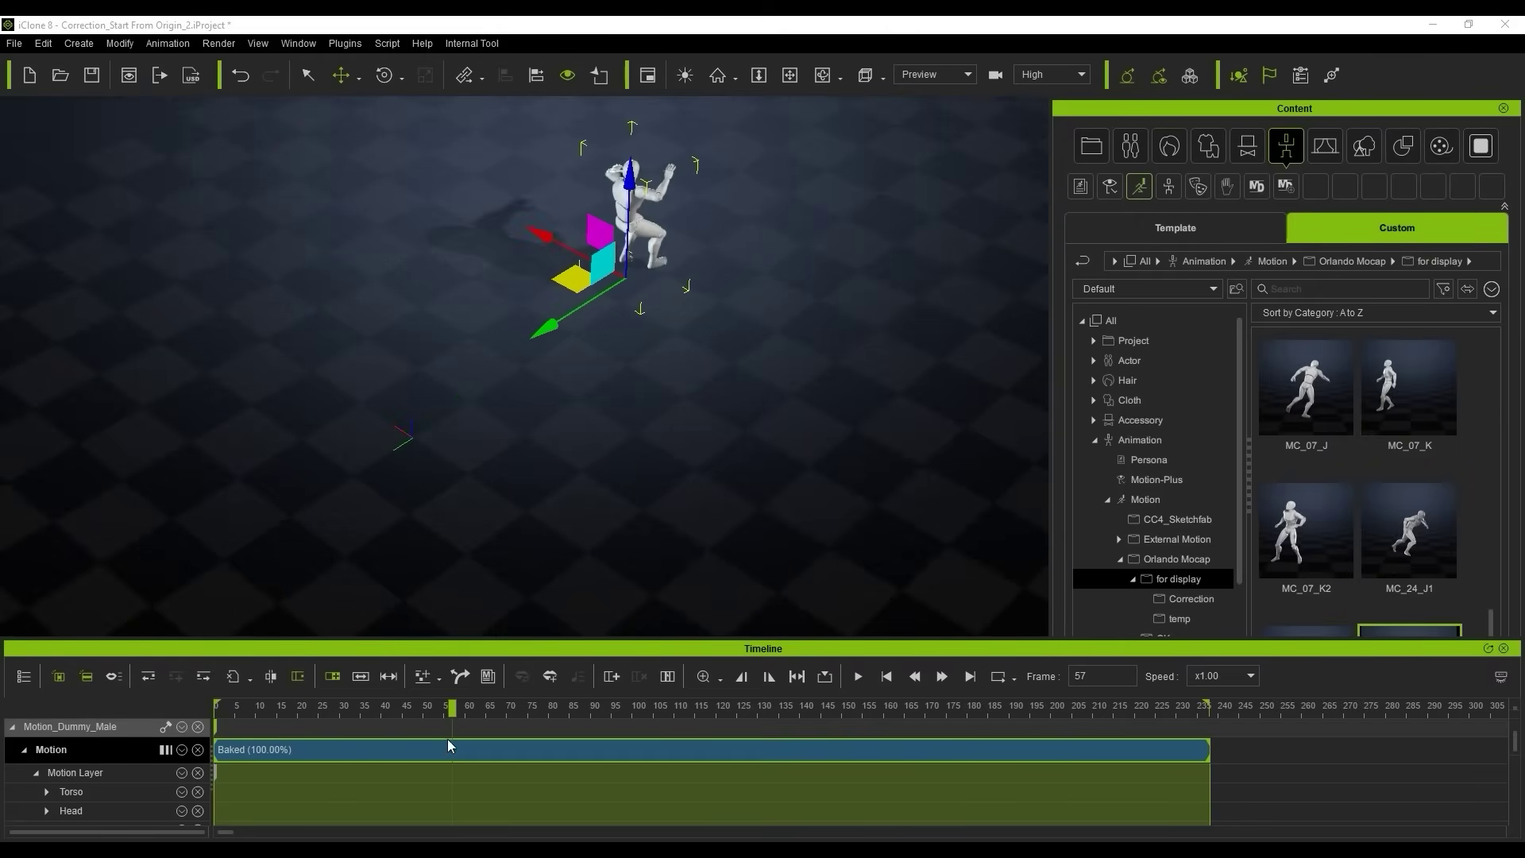
Transfer the Baked clip's root motion onto the hips and check the pelvis in Edit Motion Layer.
right_click(455, 755)
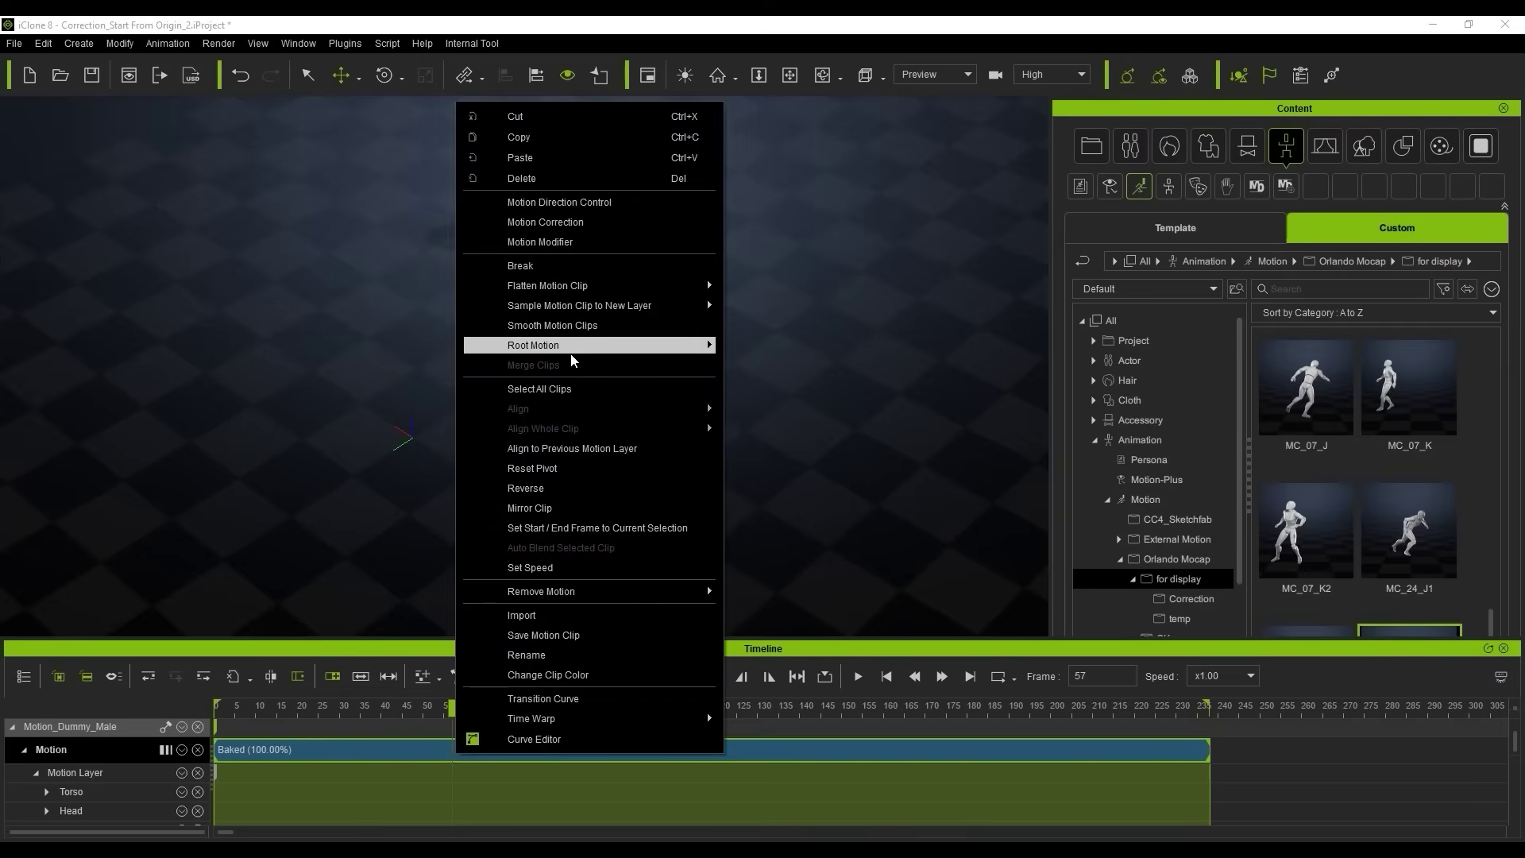
mouse_move(689, 352)
click(802, 386)
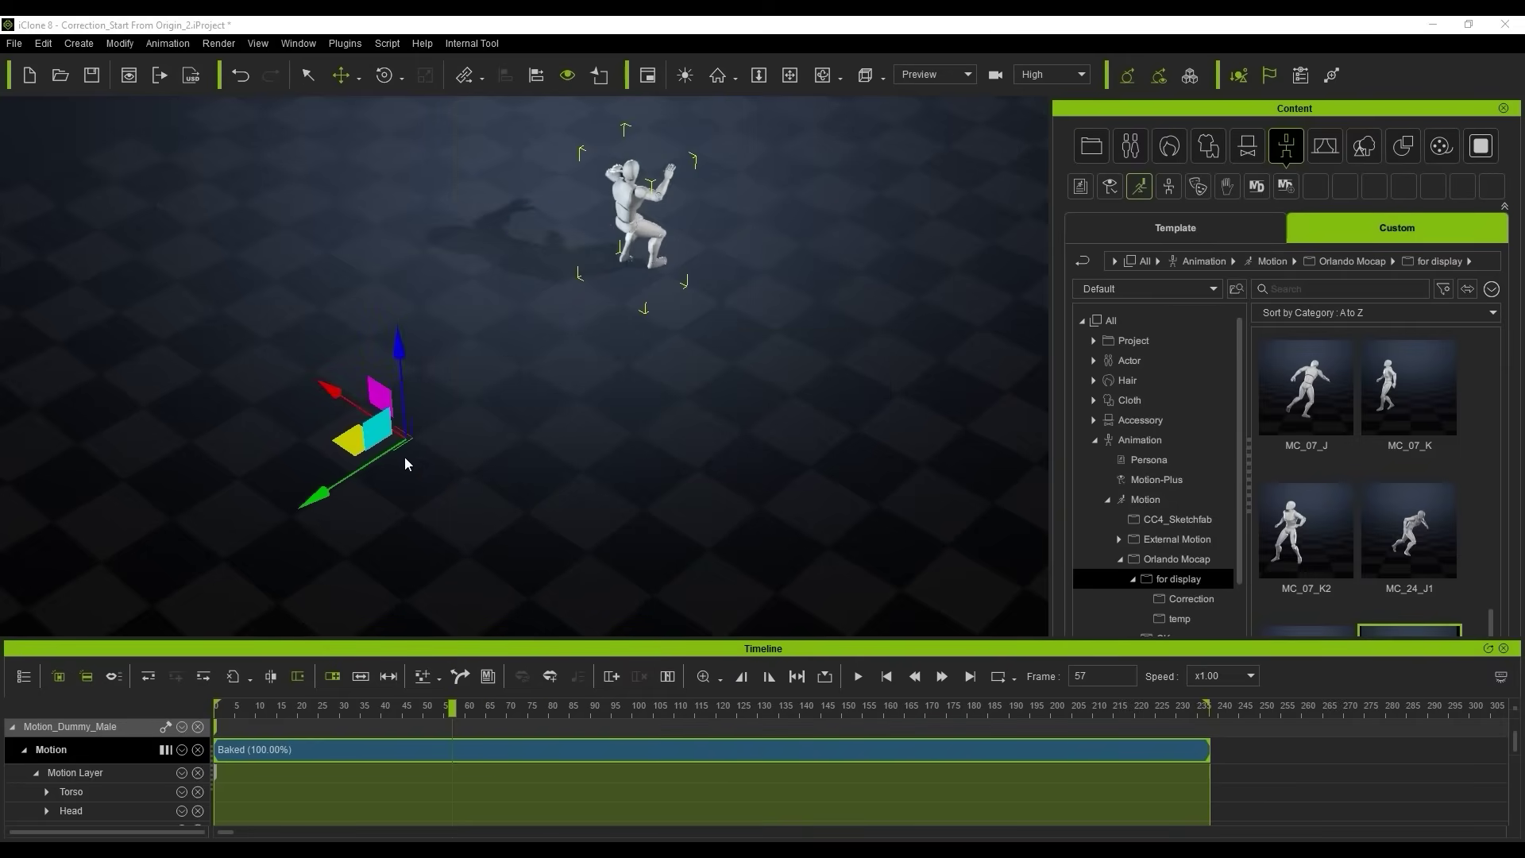
key(ctrl+q)
click(1191, 522)
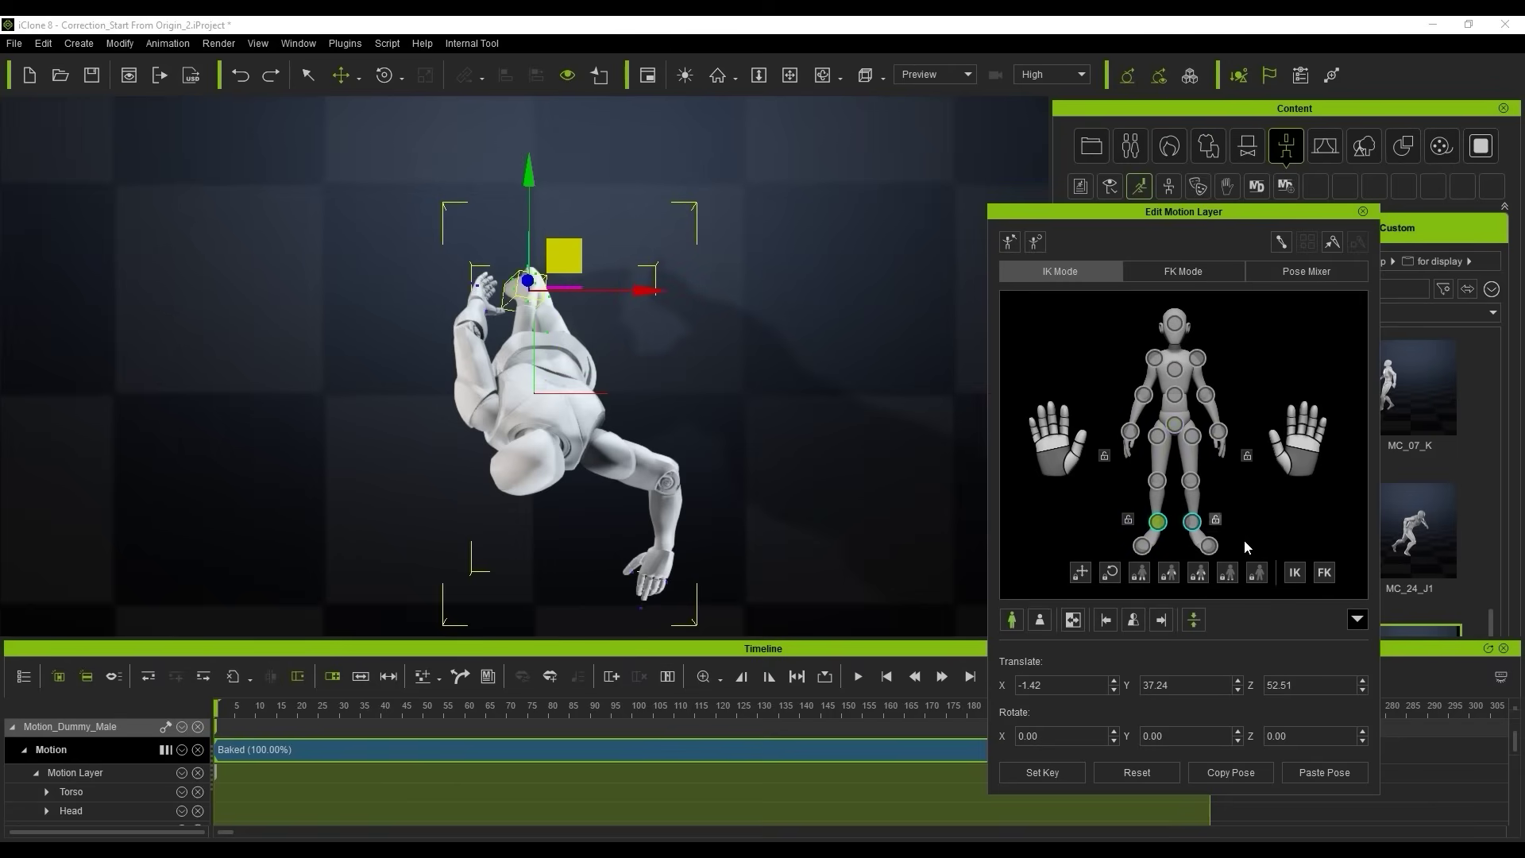
click(1174, 424)
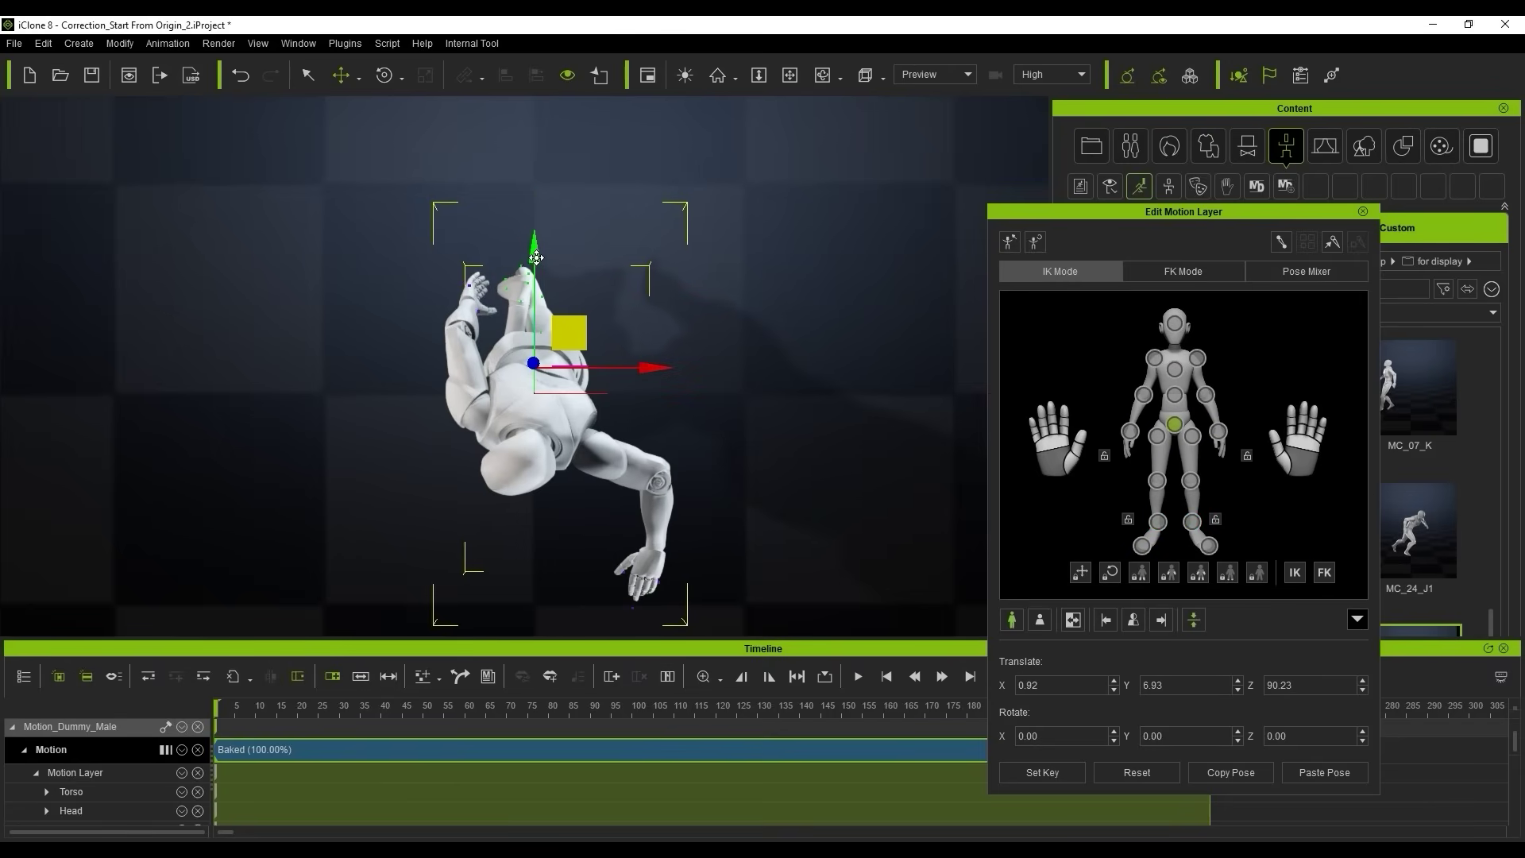
key(ctrl+q)
Sample the baked clip's hip motion onto the root in XY, then review frames 0–175.
right_click(239, 749)
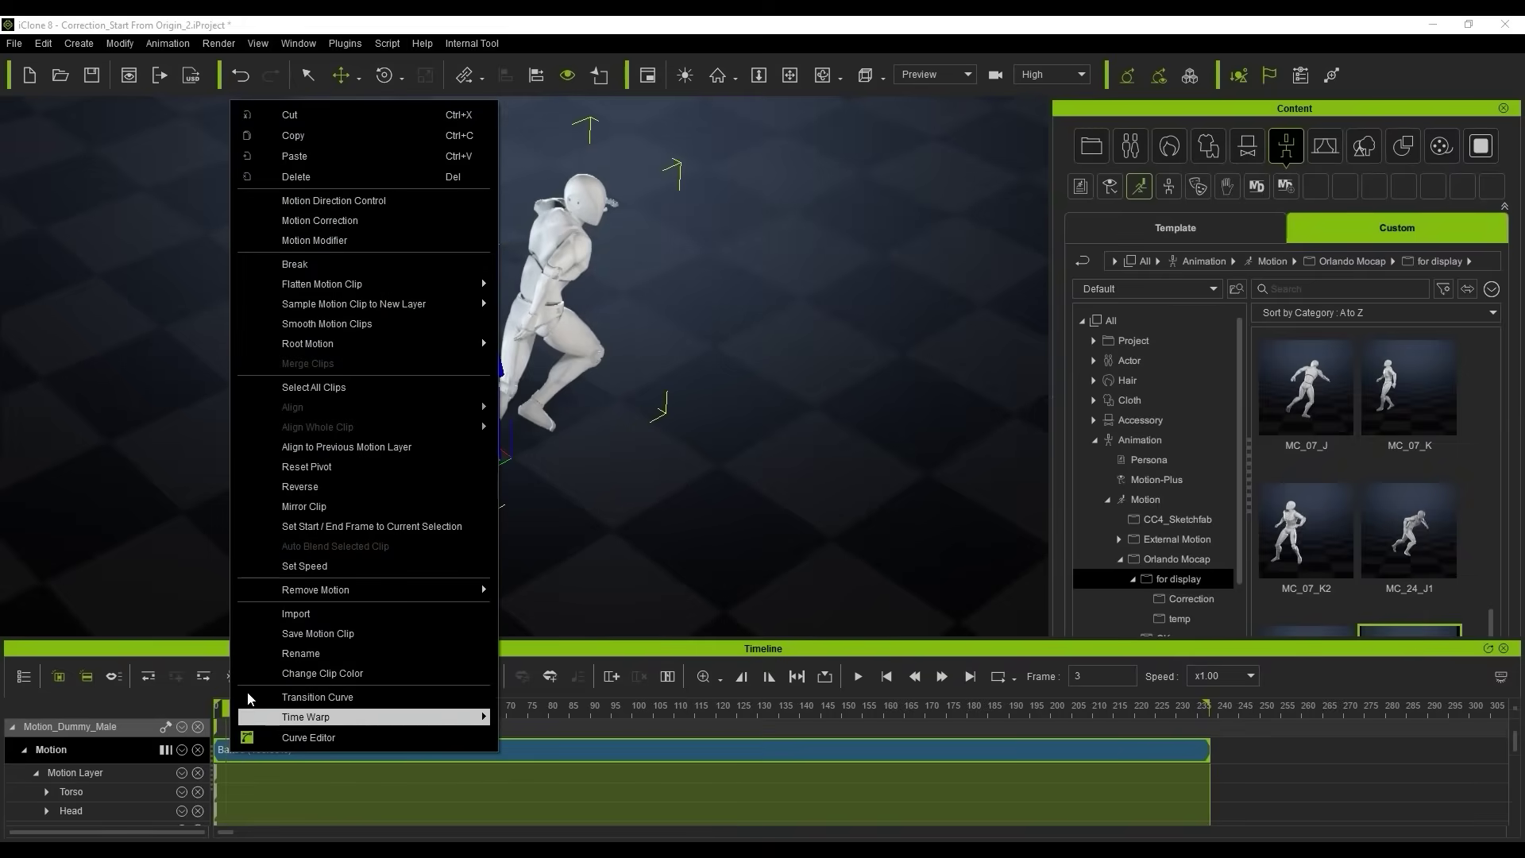
mouse_move(397, 344)
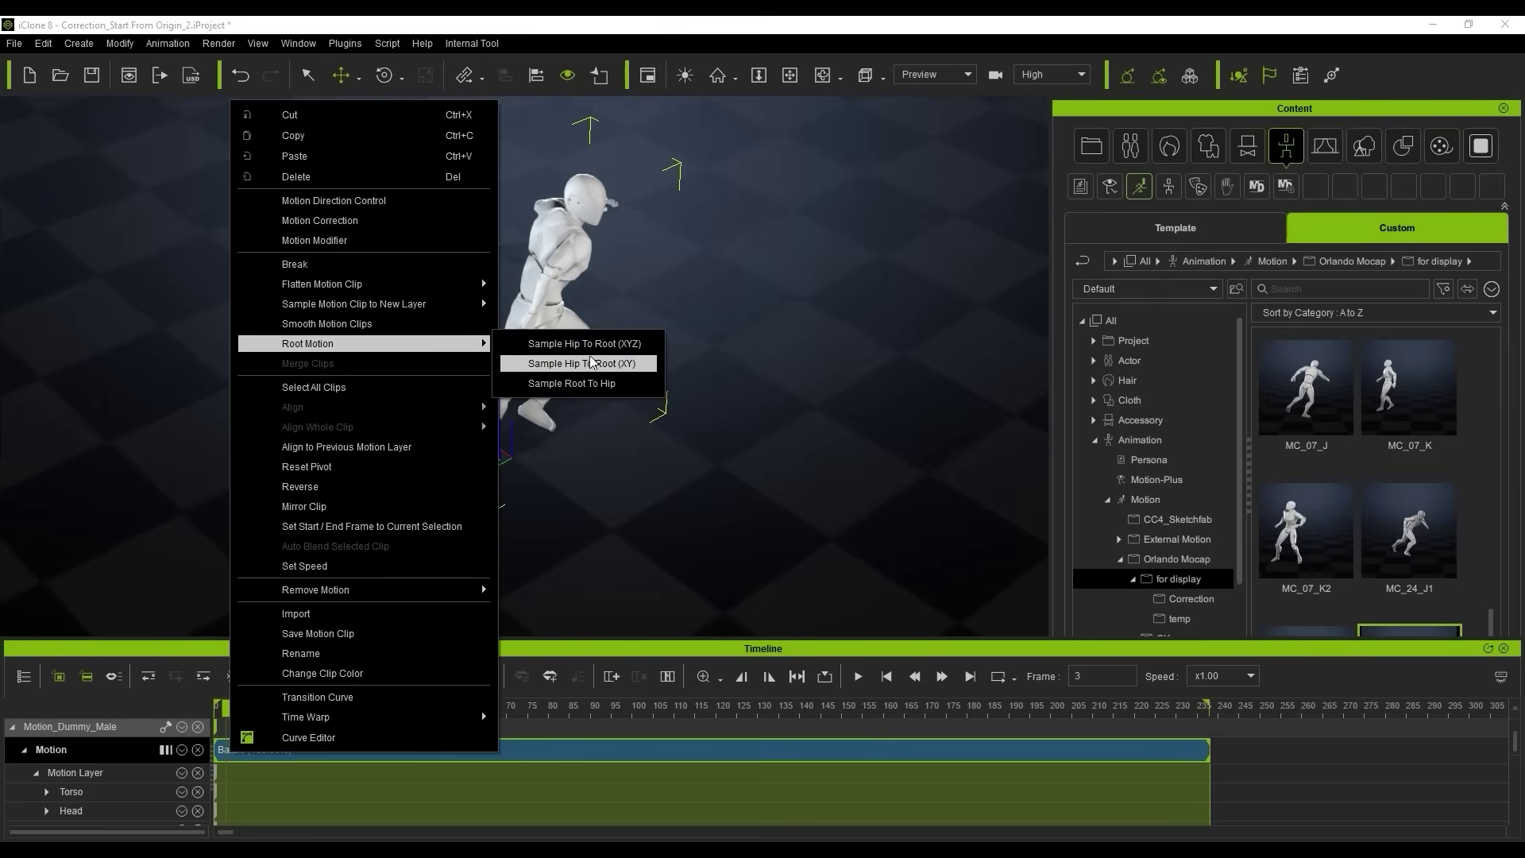
click(555, 366)
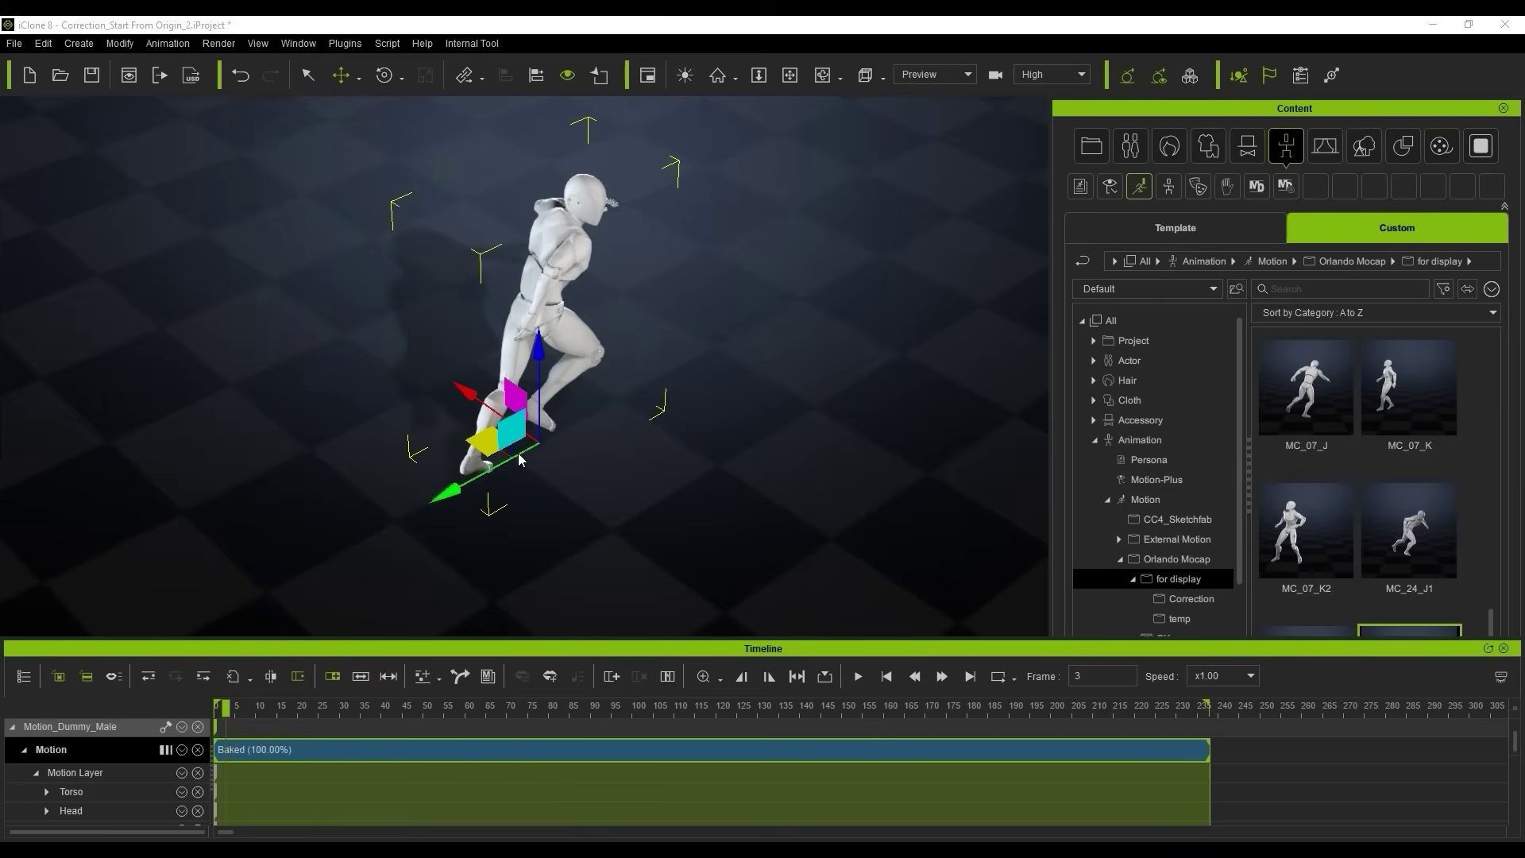
click(886, 676)
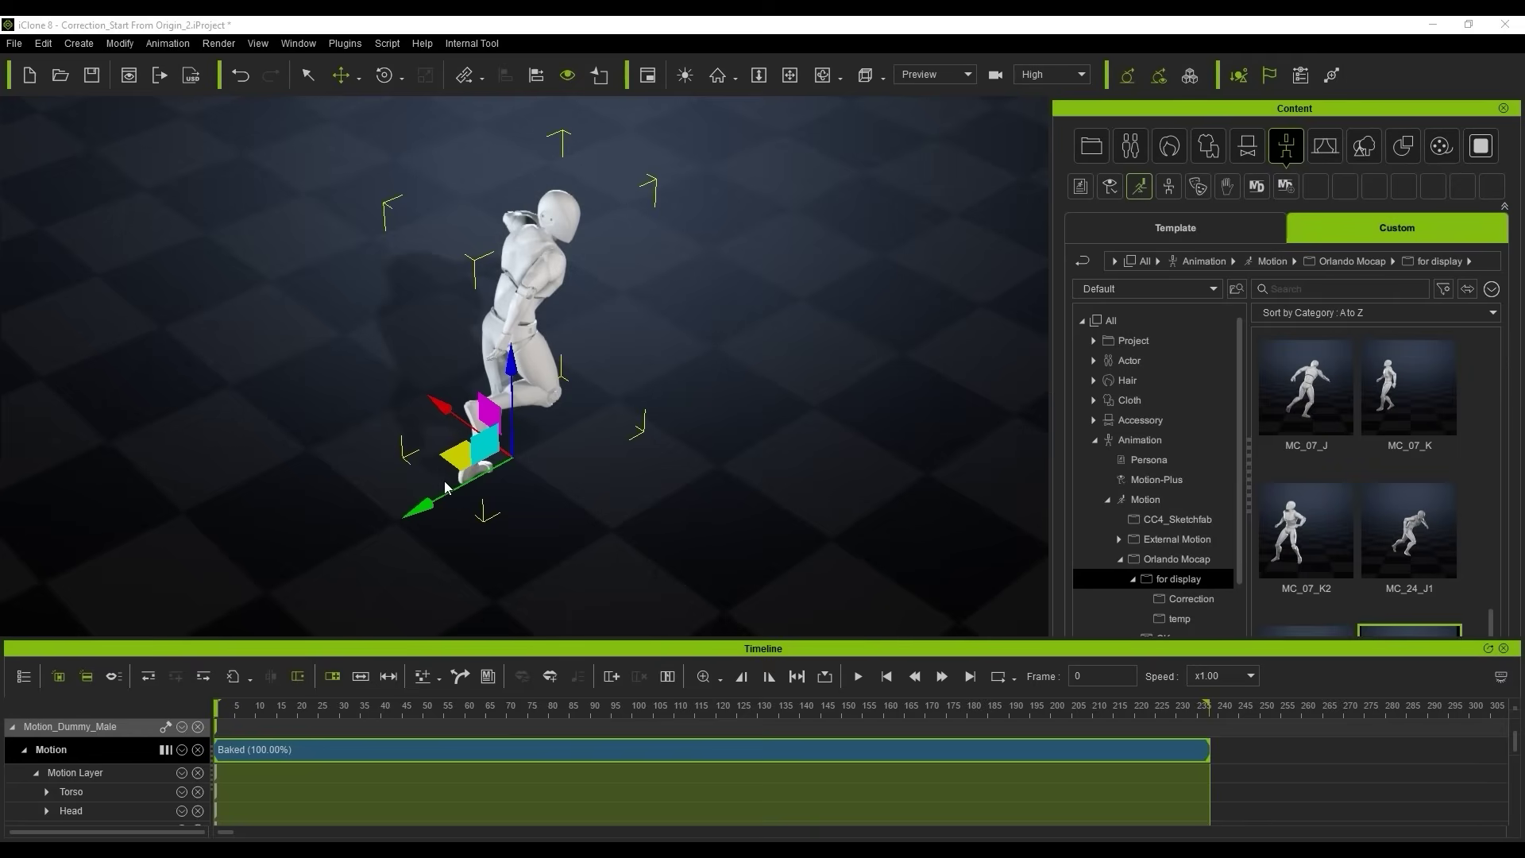
drag(240, 707, 468, 708)
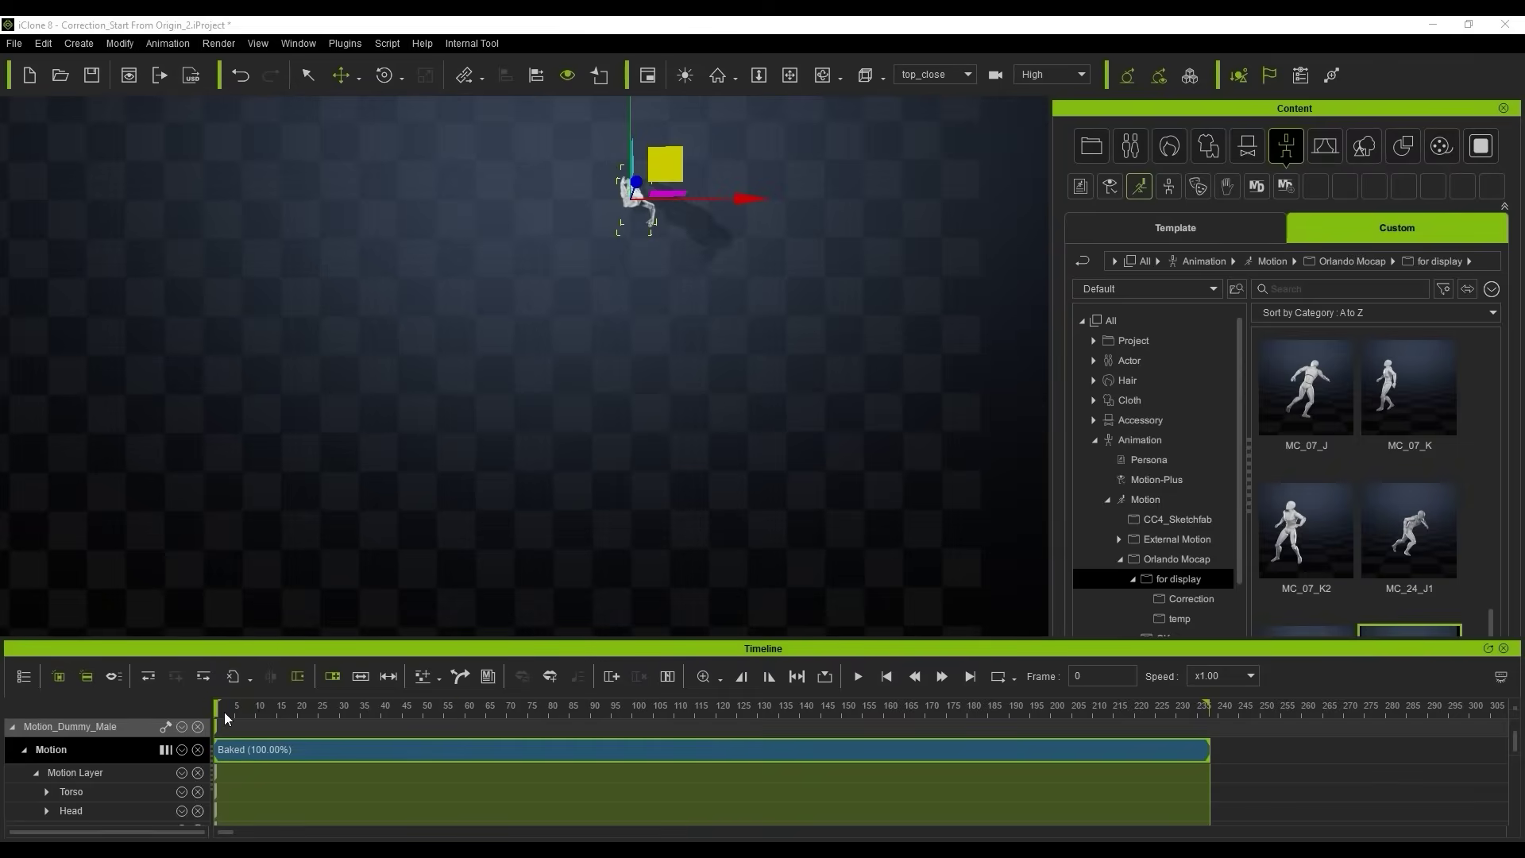
drag(223, 712, 366, 723)
drag(458, 722, 1263, 726)
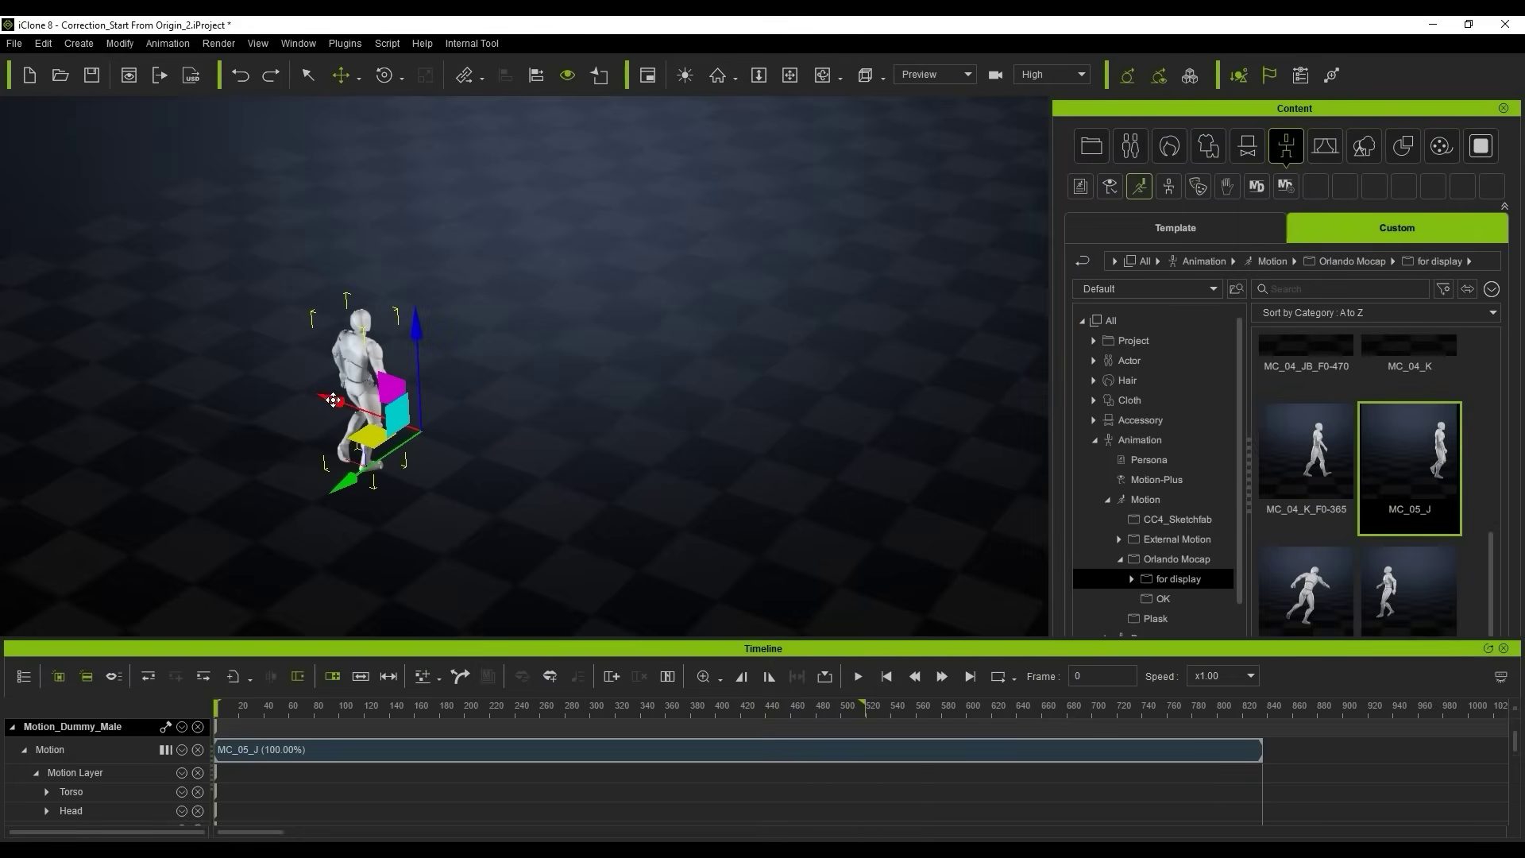
Duplicate the dummy and sample the first MC_05_J clip's hip onto root in XYZ.
drag(333, 399, 448, 456)
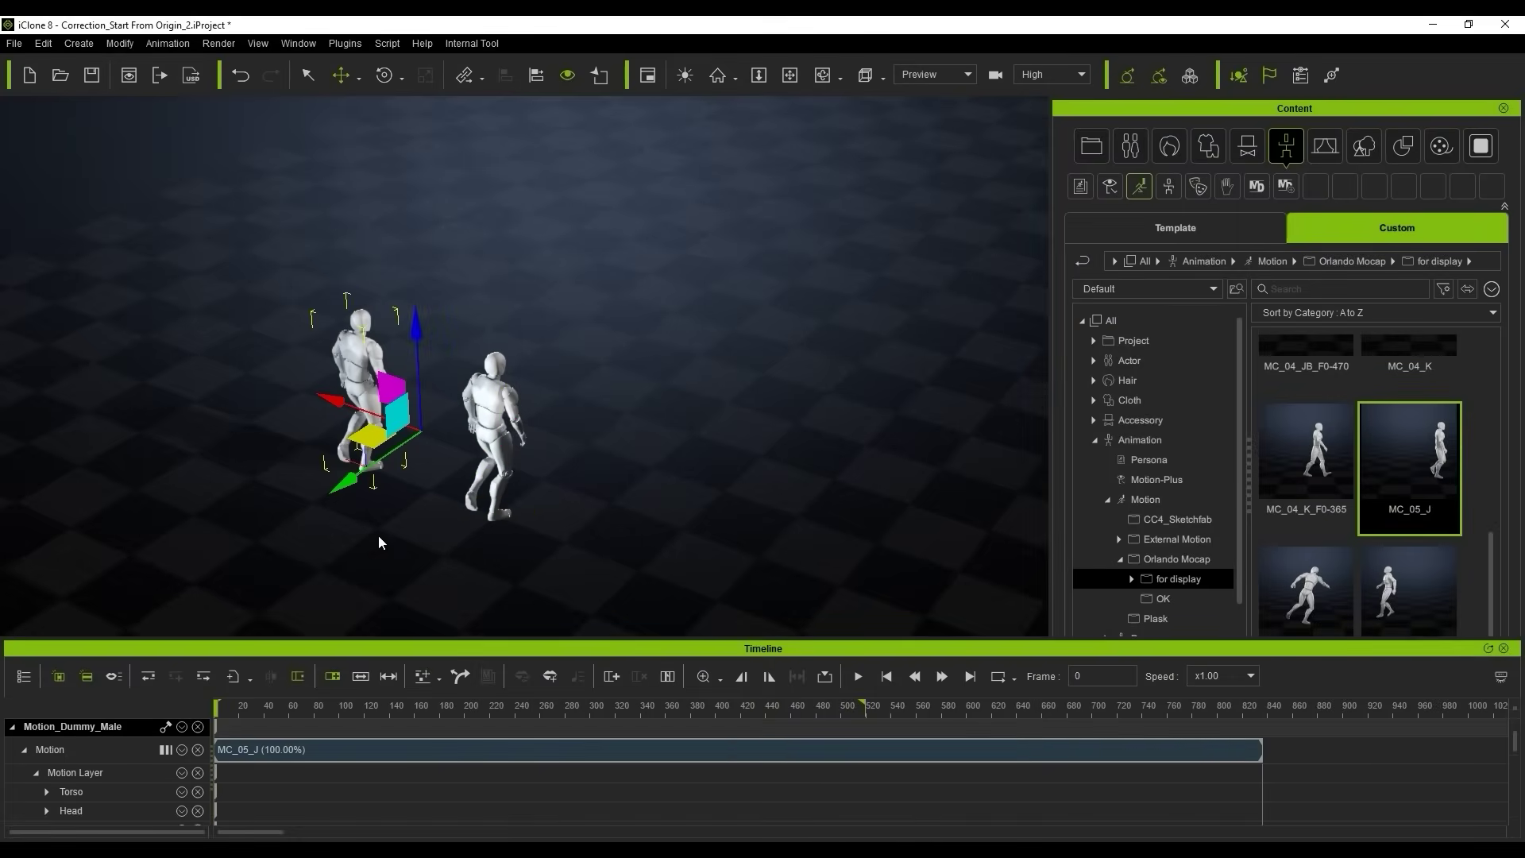
right_click(222, 755)
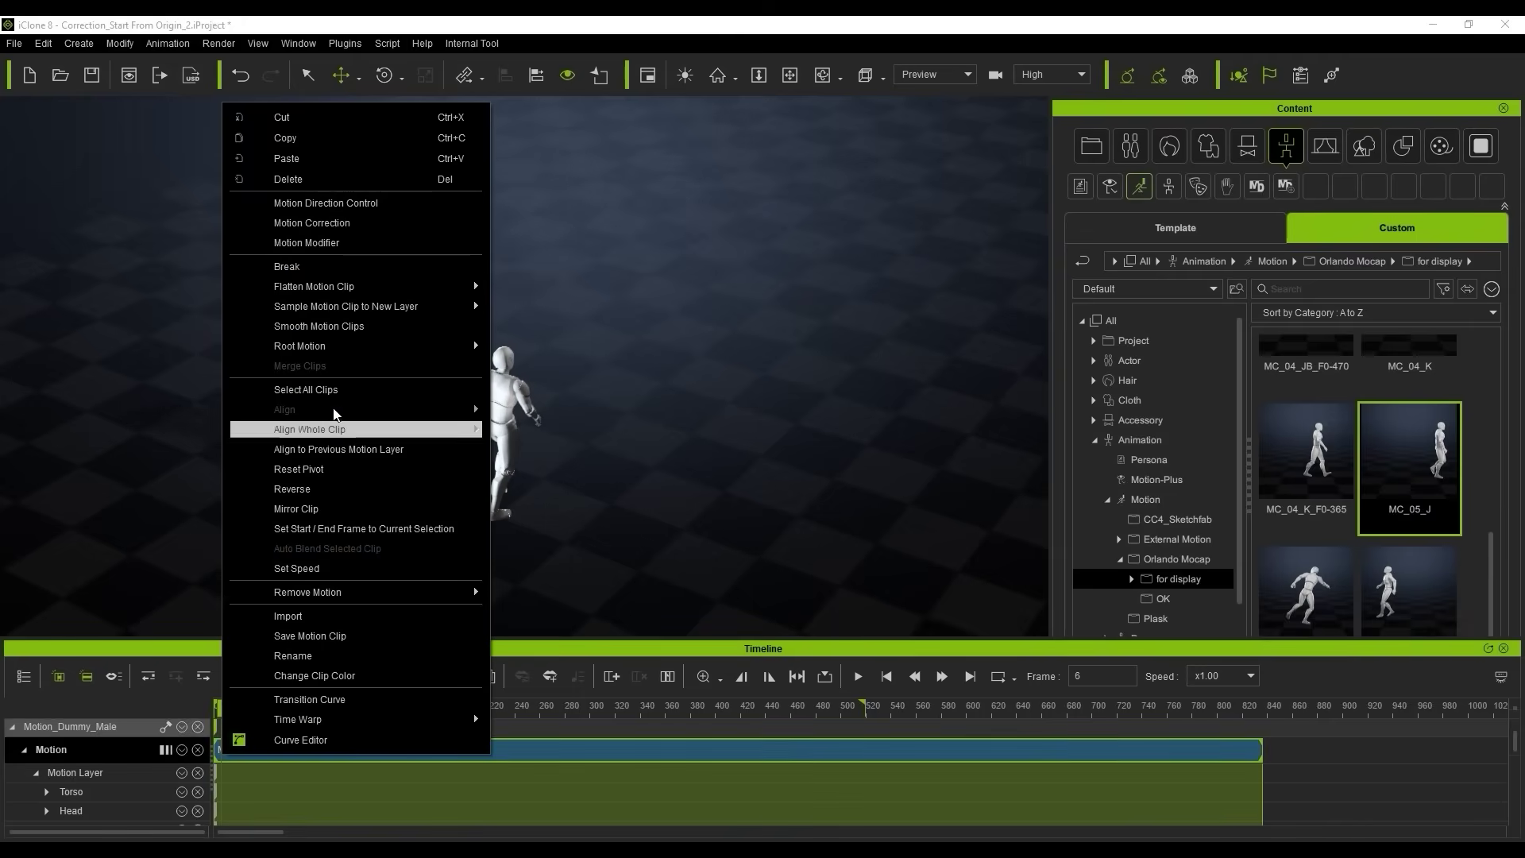
mouse_move(401, 348)
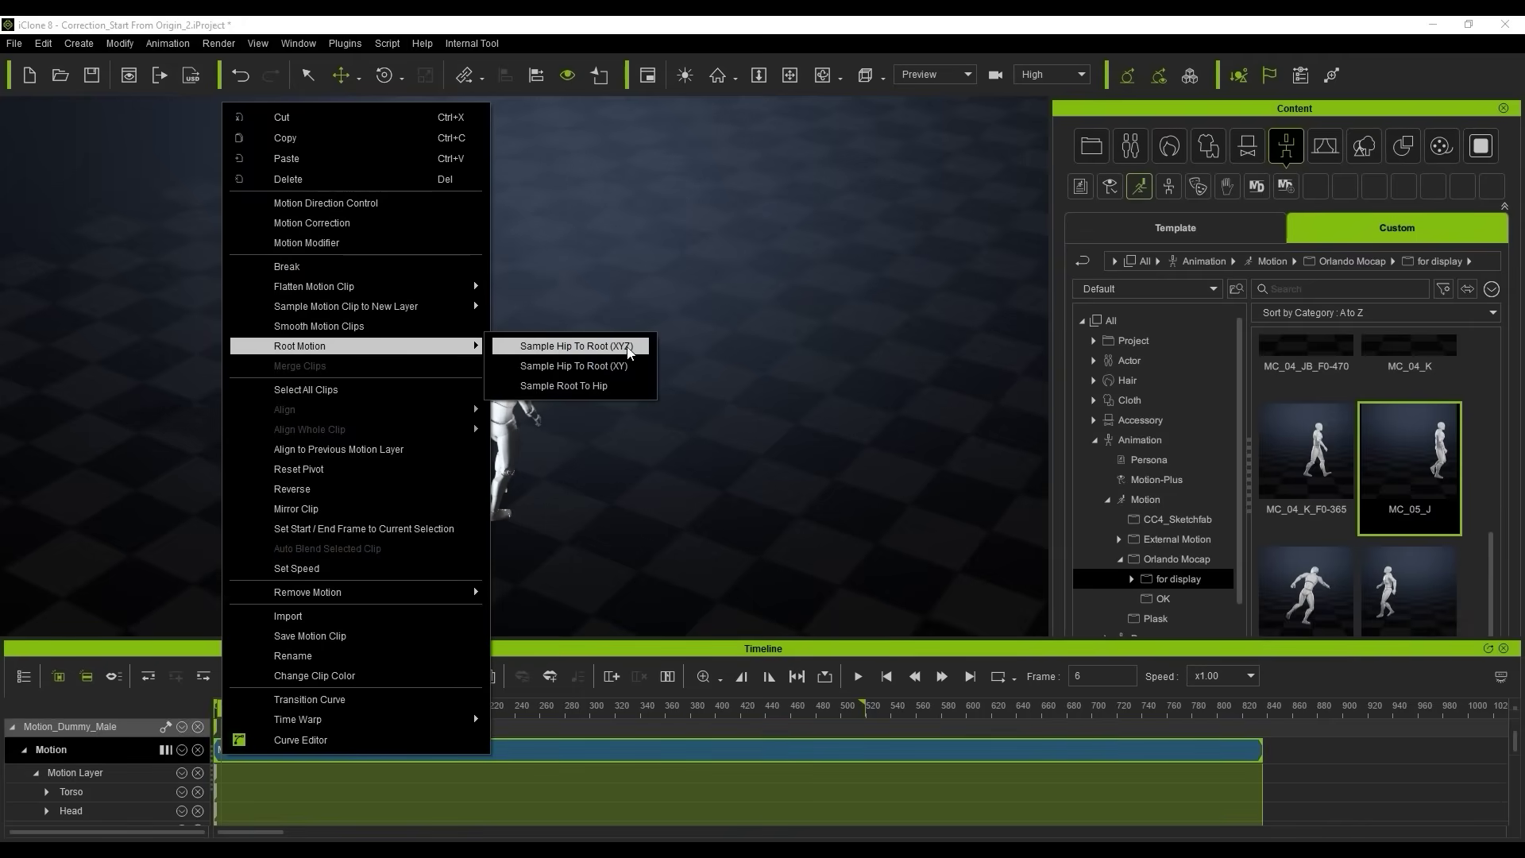
click(598, 347)
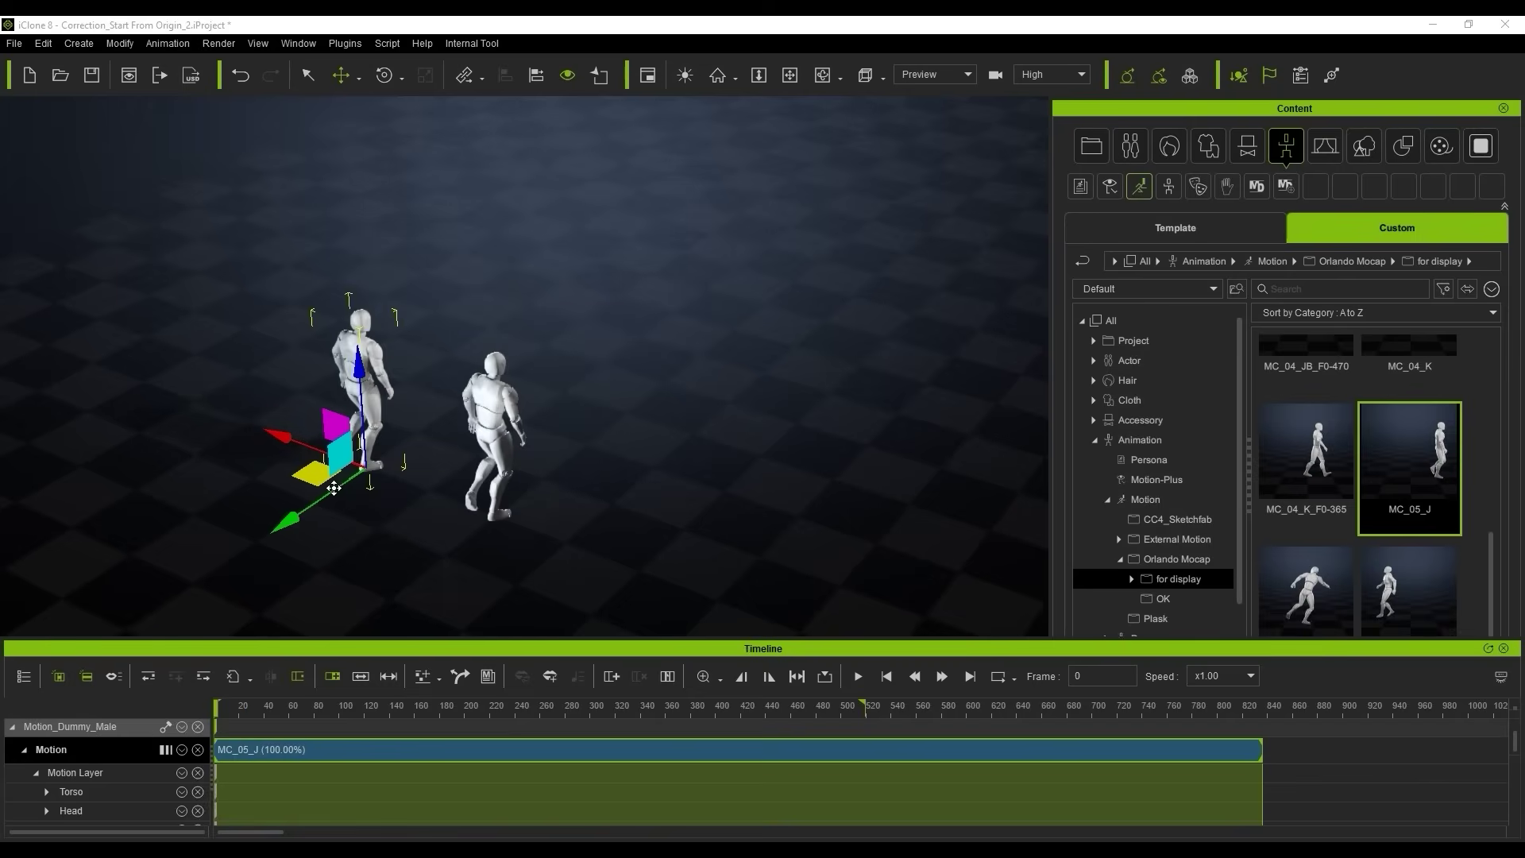
drag(235, 719, 193, 727)
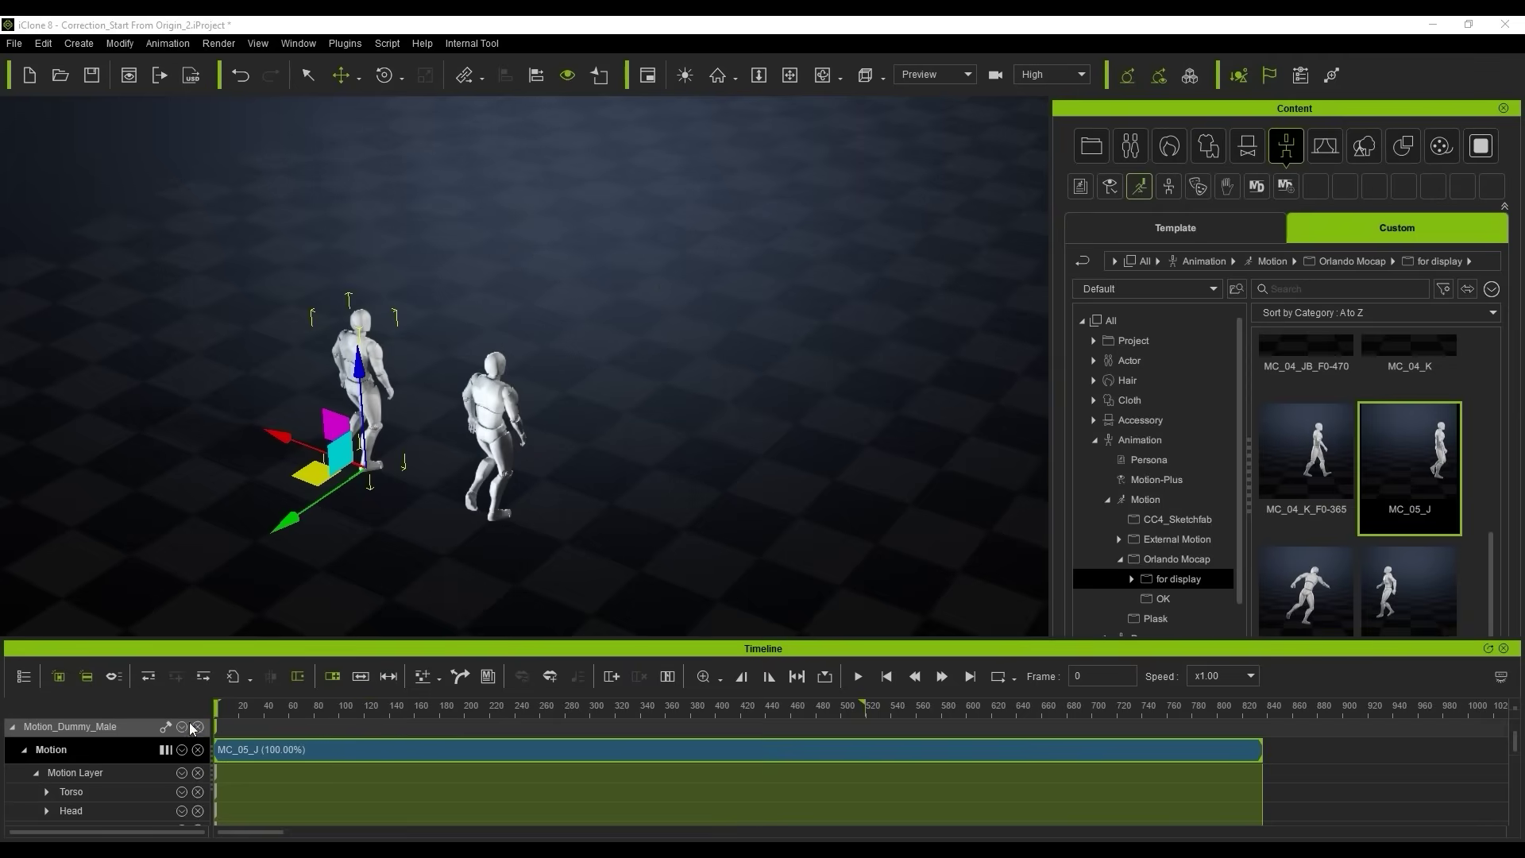
Sample the second dummy's MC_05_J hip motion onto its root in XY.
click(501, 439)
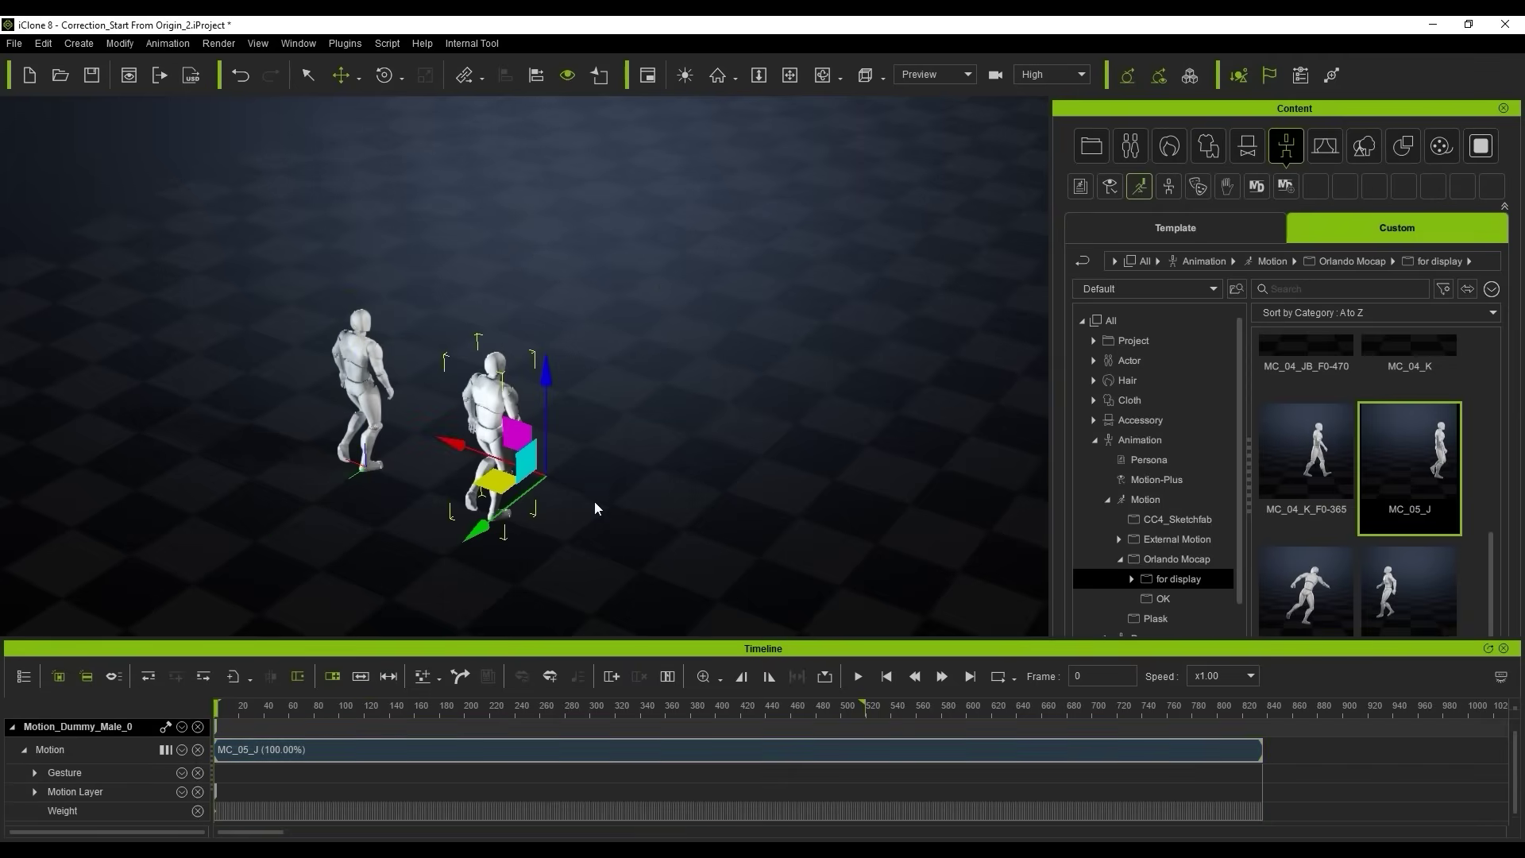
right_click(224, 750)
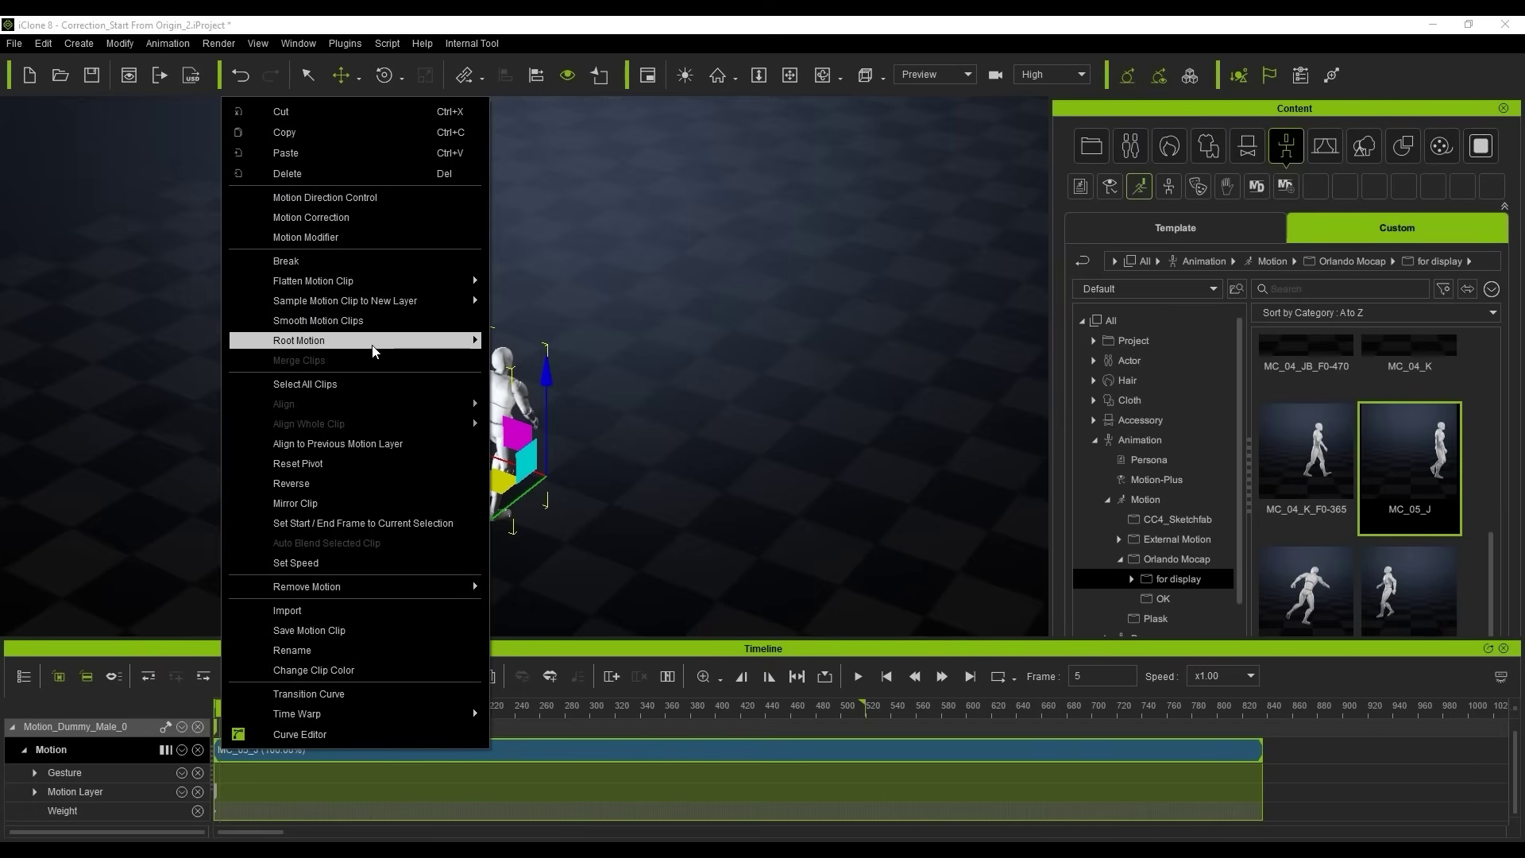
mouse_move(413, 340)
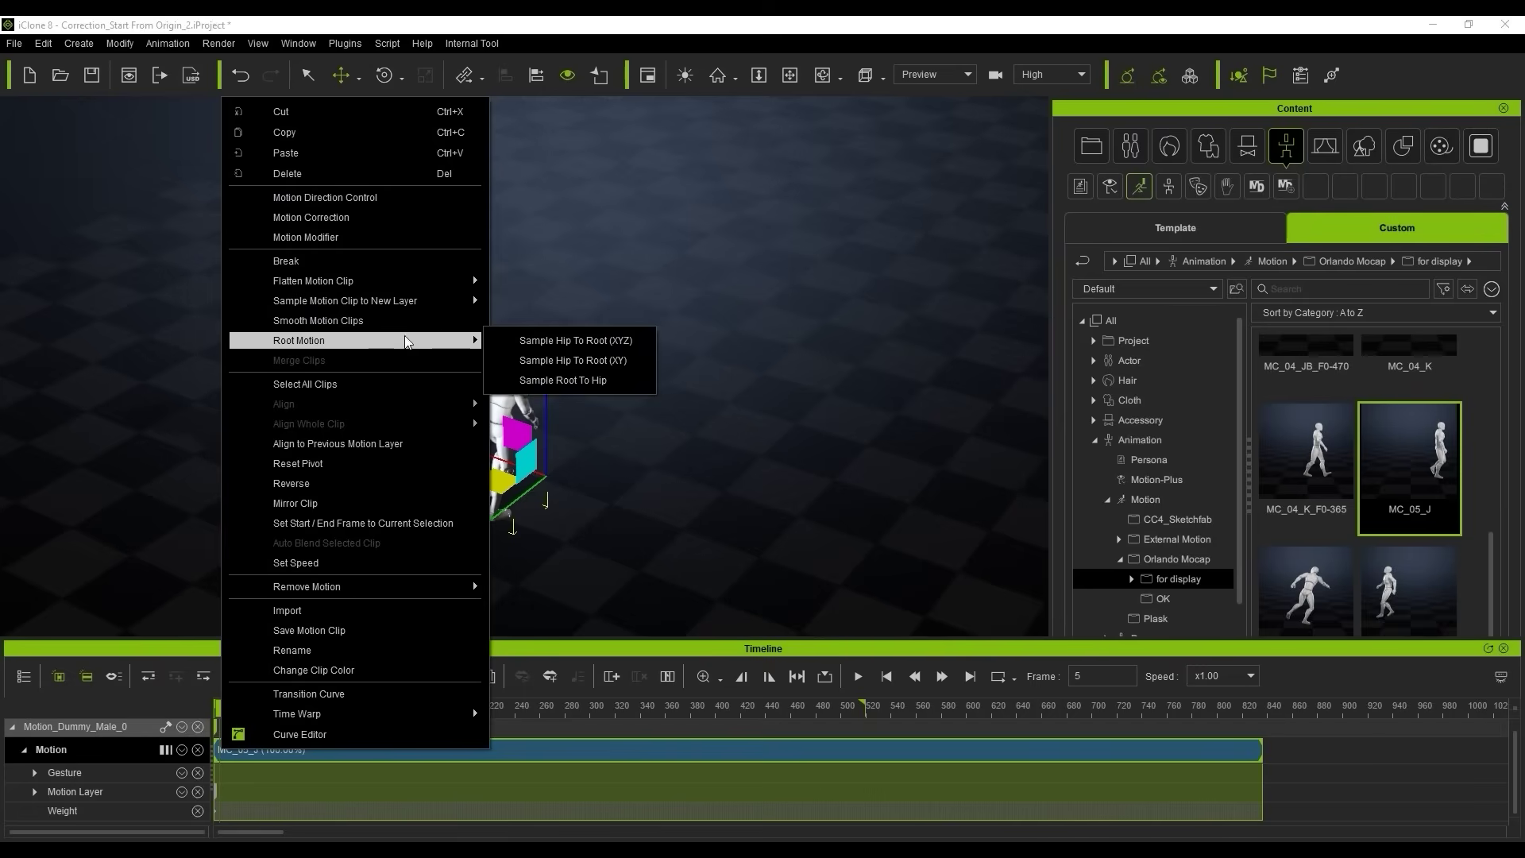
click(628, 361)
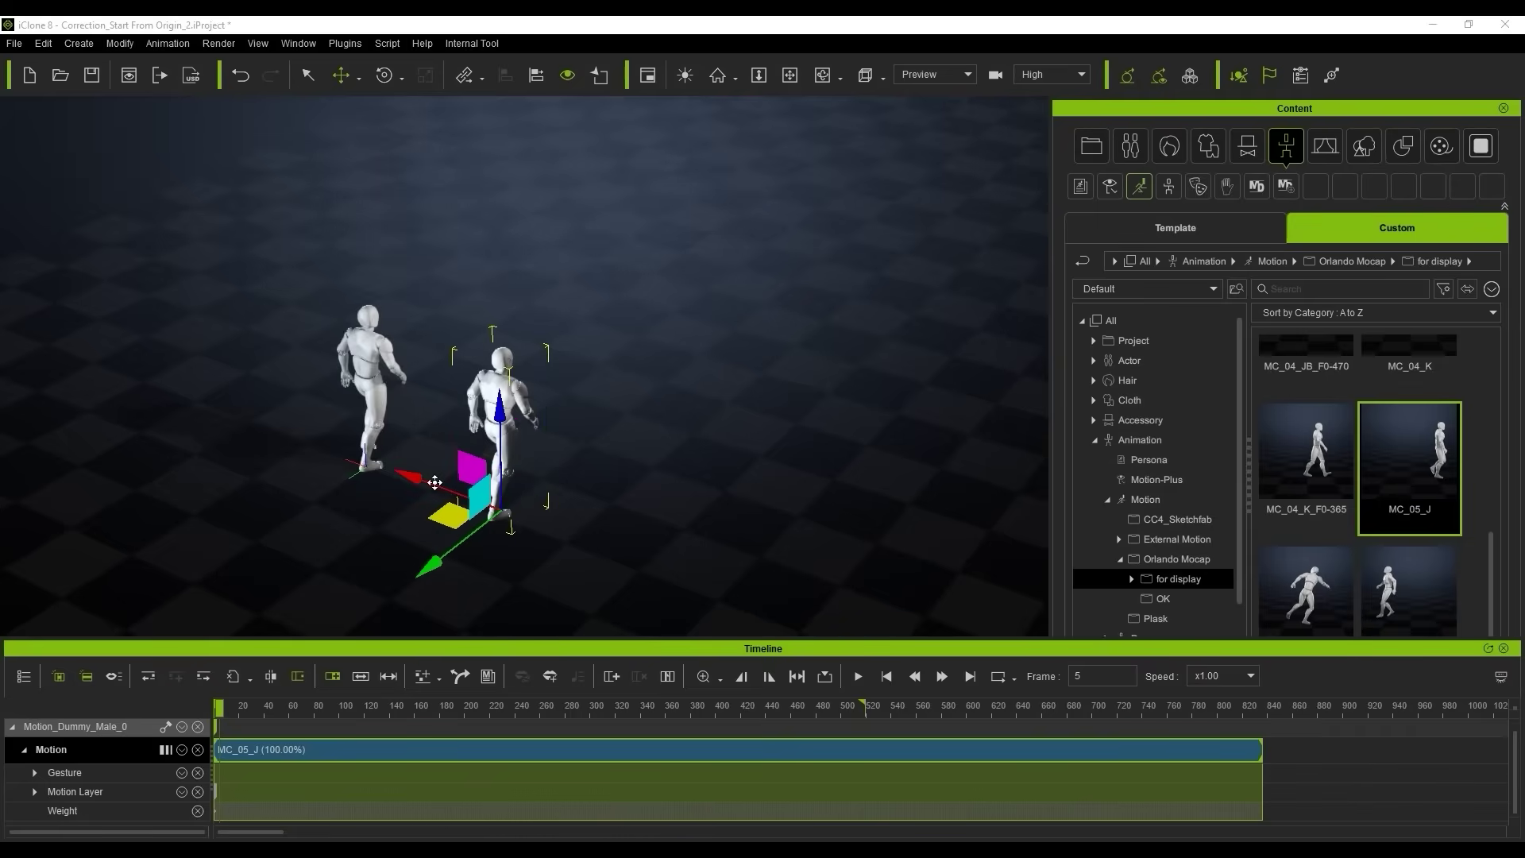
drag(263, 723, 553, 711)
scroll(777, 426, up, 5)
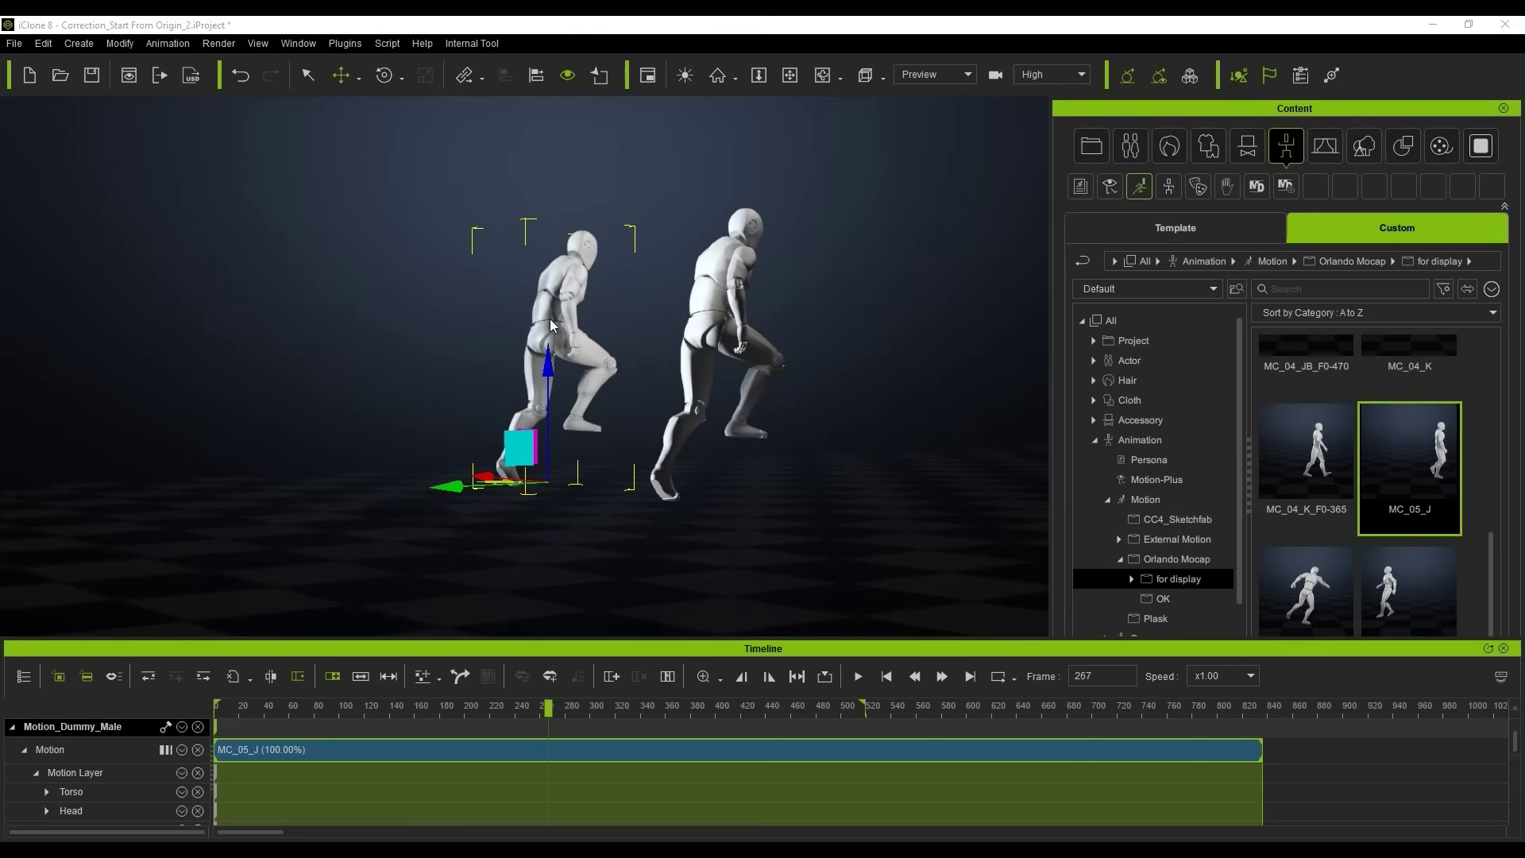
drag(546, 711, 718, 706)
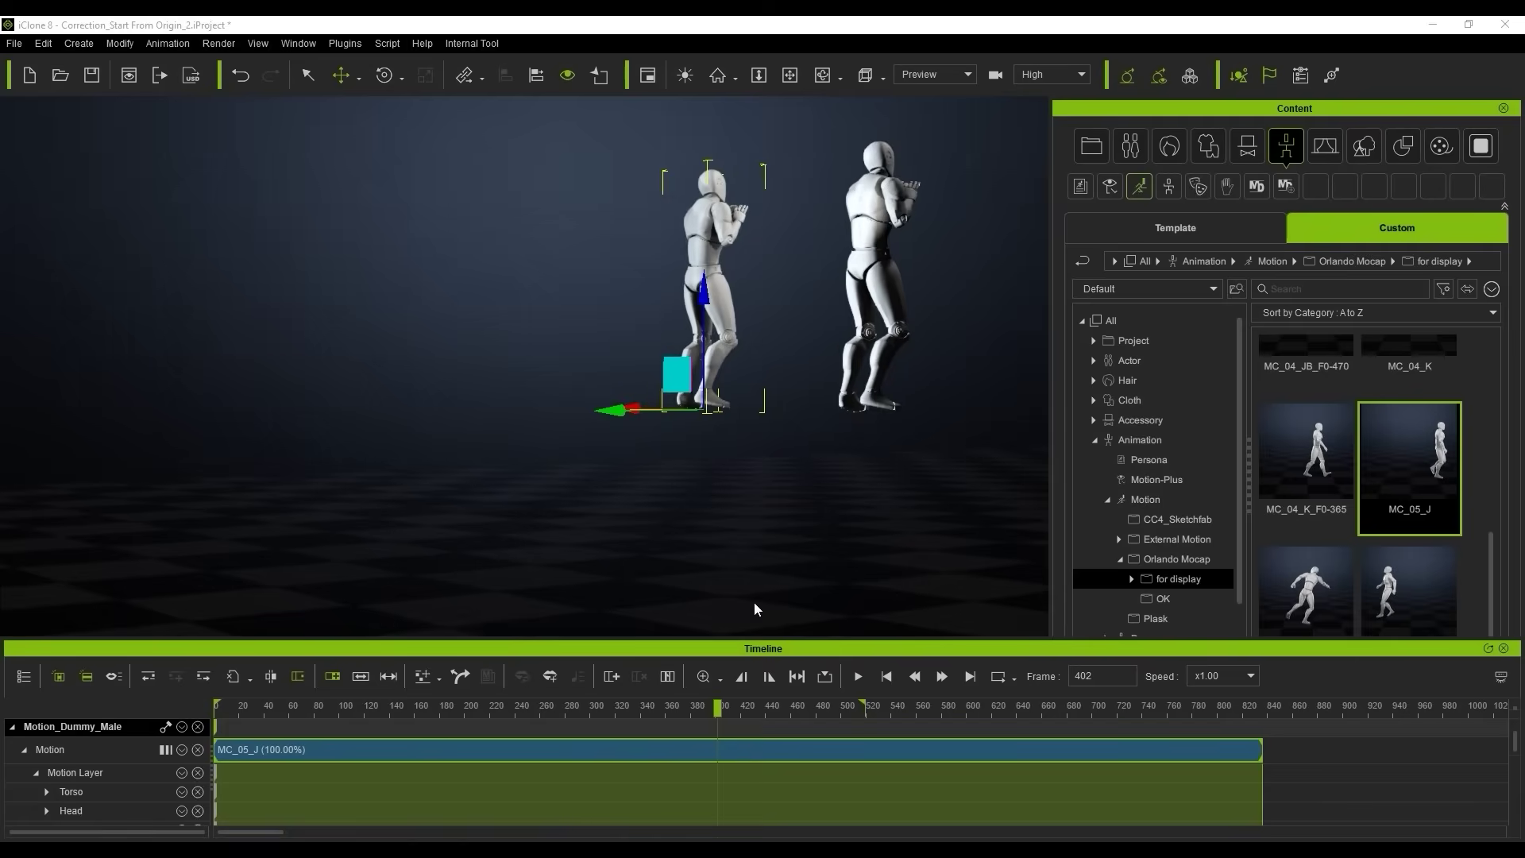
click(883, 290)
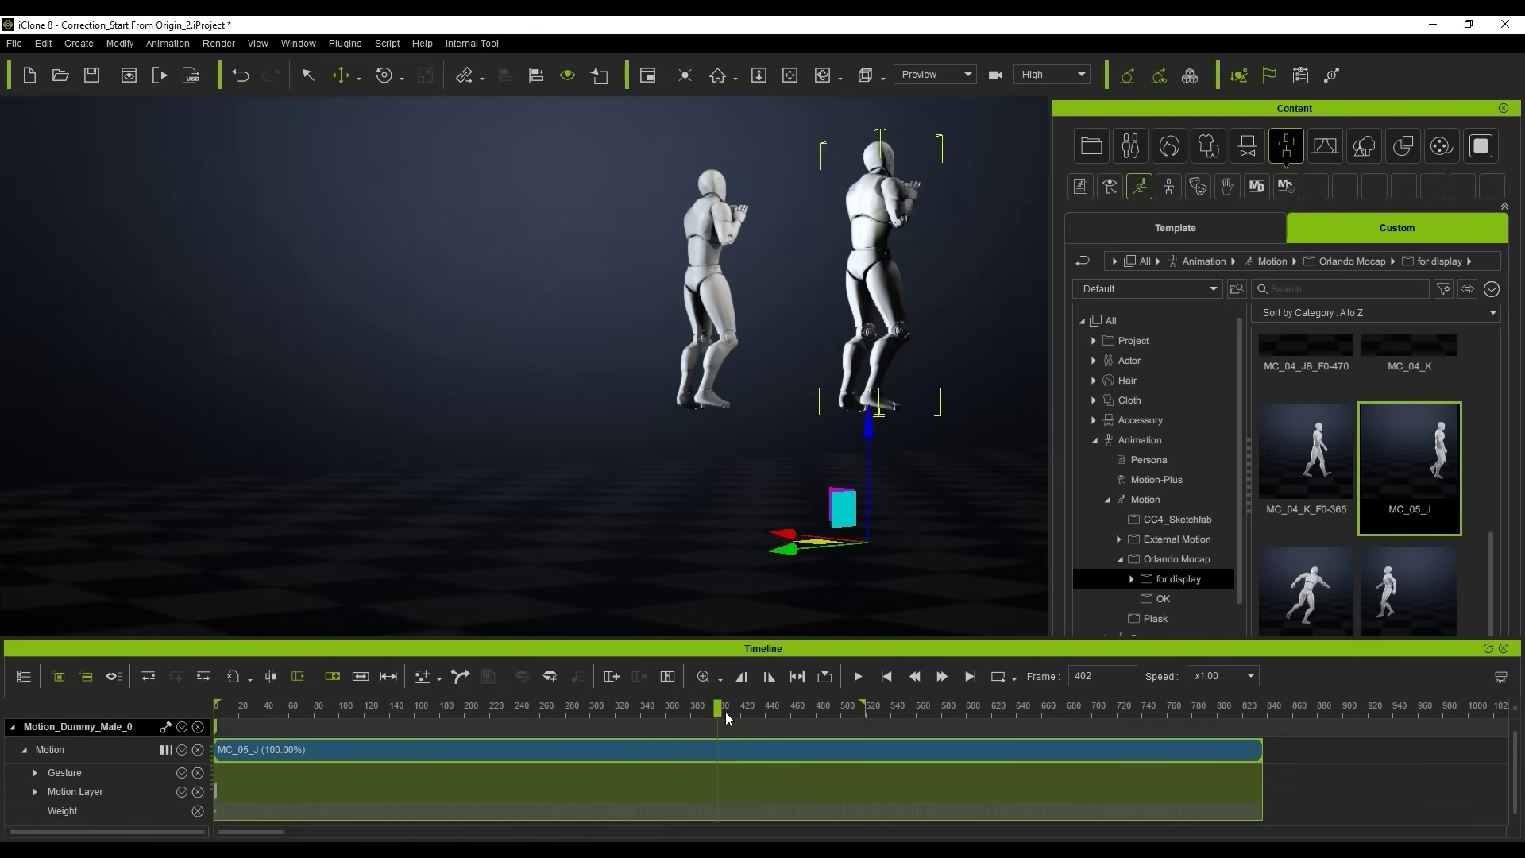
drag(726, 712, 446, 722)
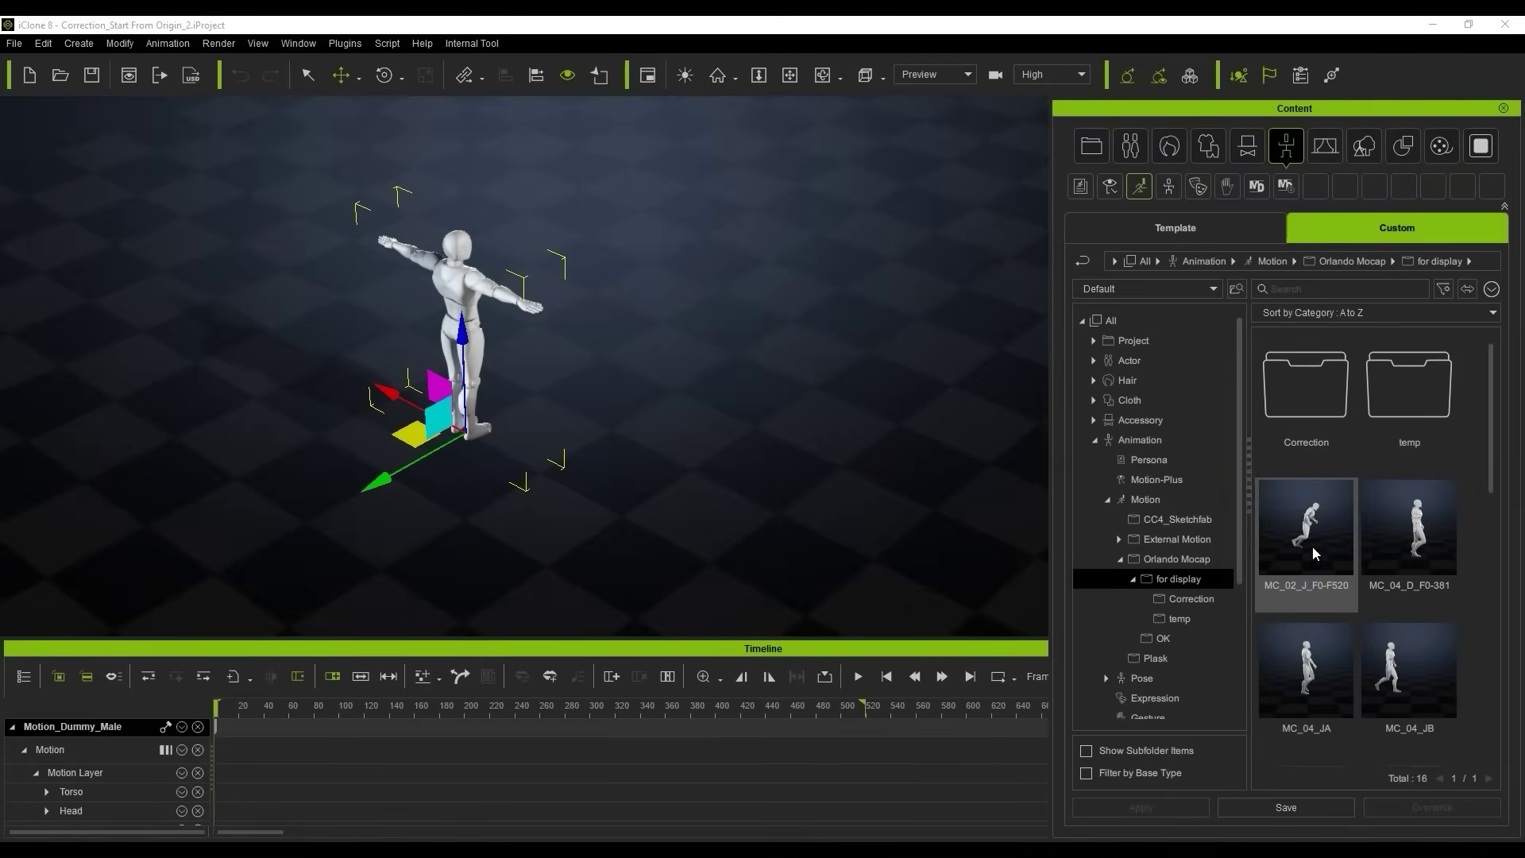
Apply the MC_02_J_F0-F520 and MC_24_K motions from the Correction folder to the dummy.
drag(1315, 554, 556, 397)
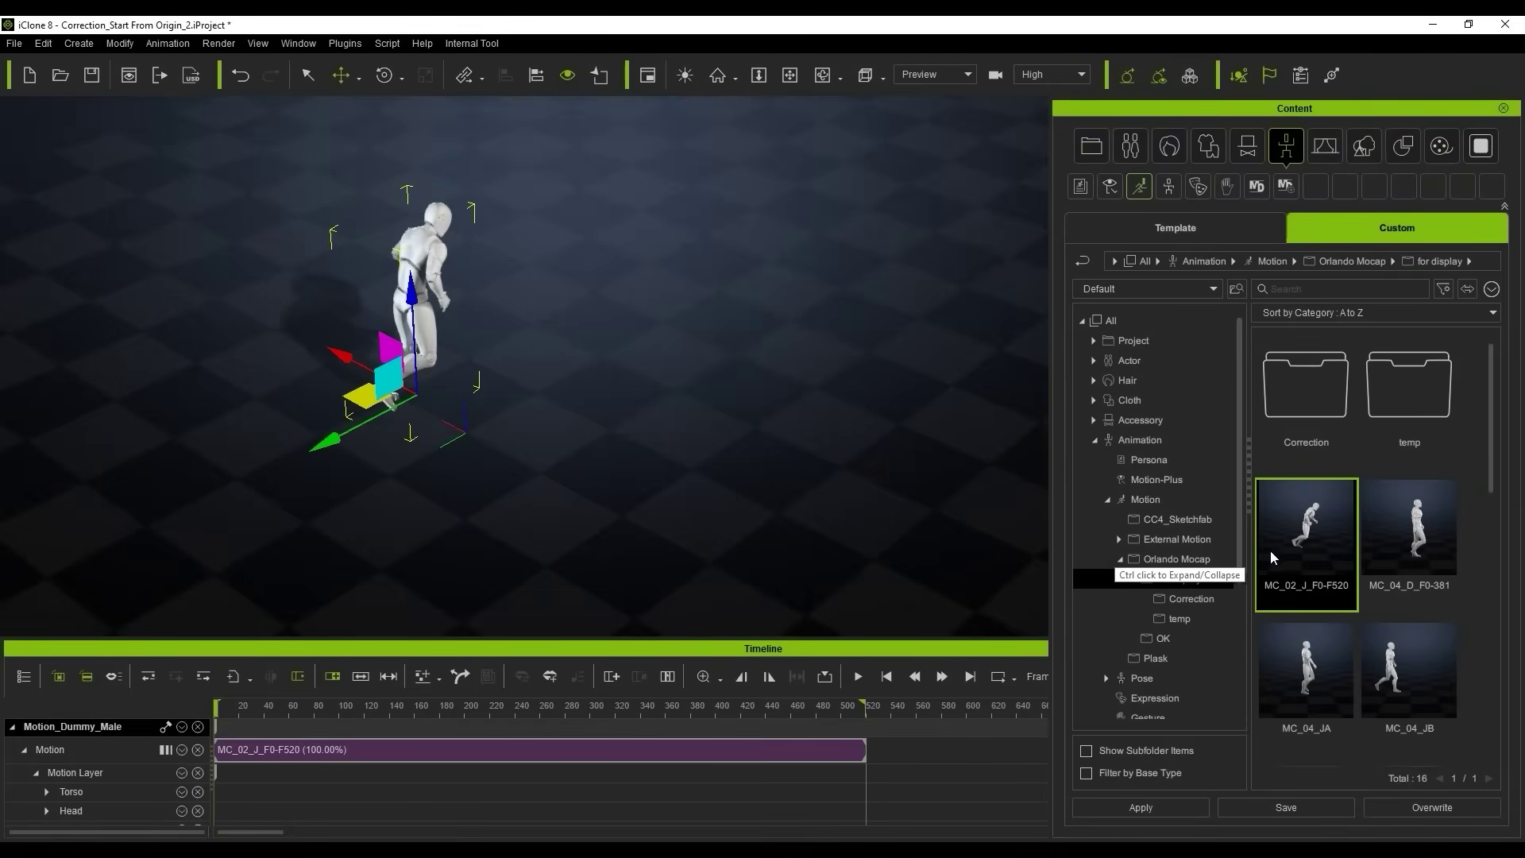
scroll(1418, 683, down, 5)
drag(1418, 699, 424, 328)
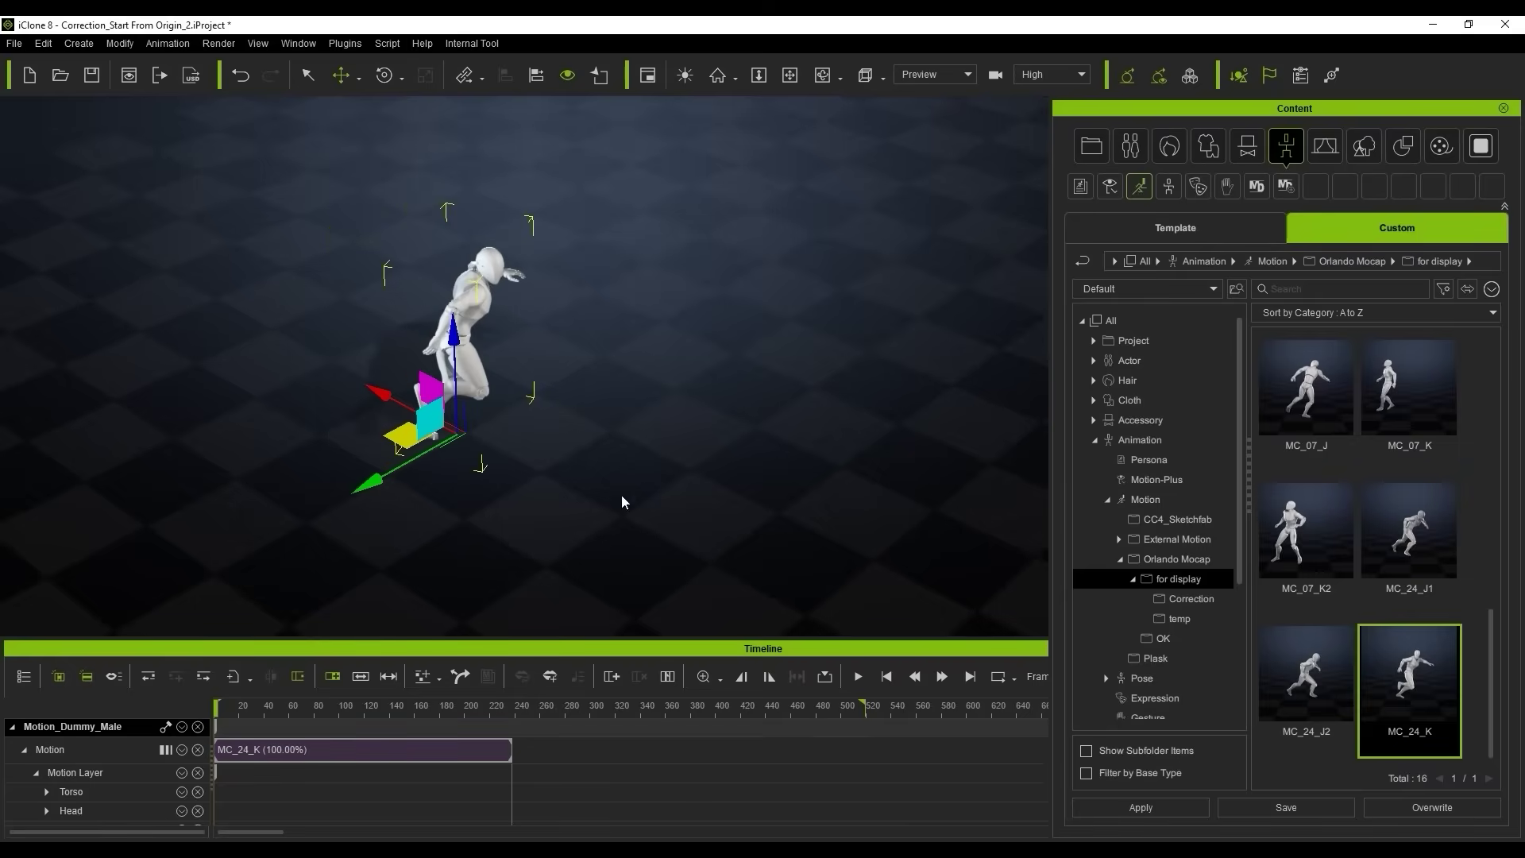
scroll(1441, 665, up, 3)
drag(1410, 528, 447, 371)
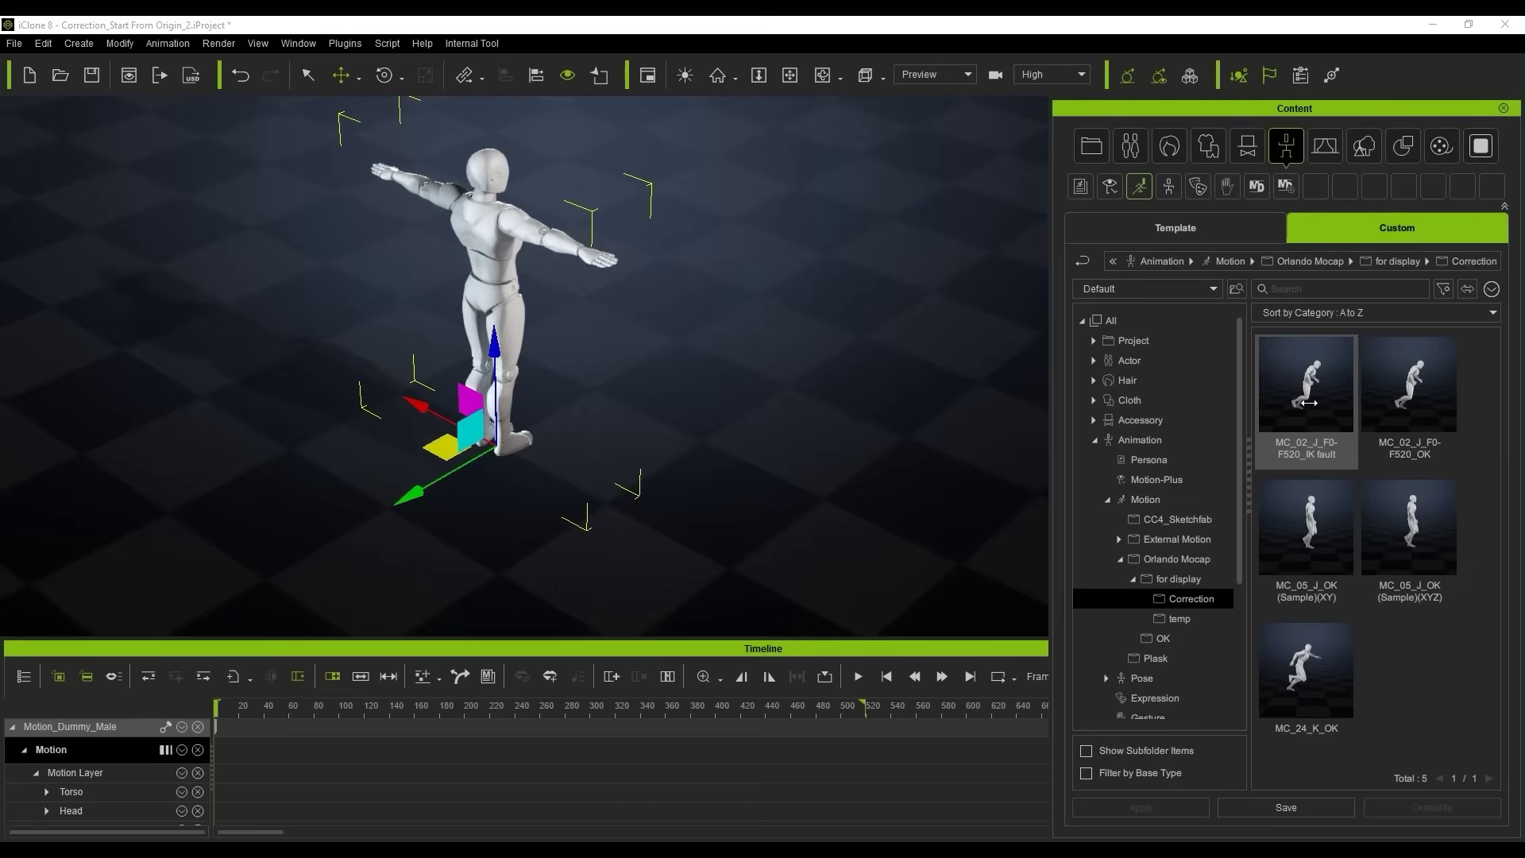
Apply MC_02_J_F0-F520_OK, MC_05_J_OK (Sample)(XY) and MC_24_K_OK to the dummy in turn.
drag(1409, 385, 501, 289)
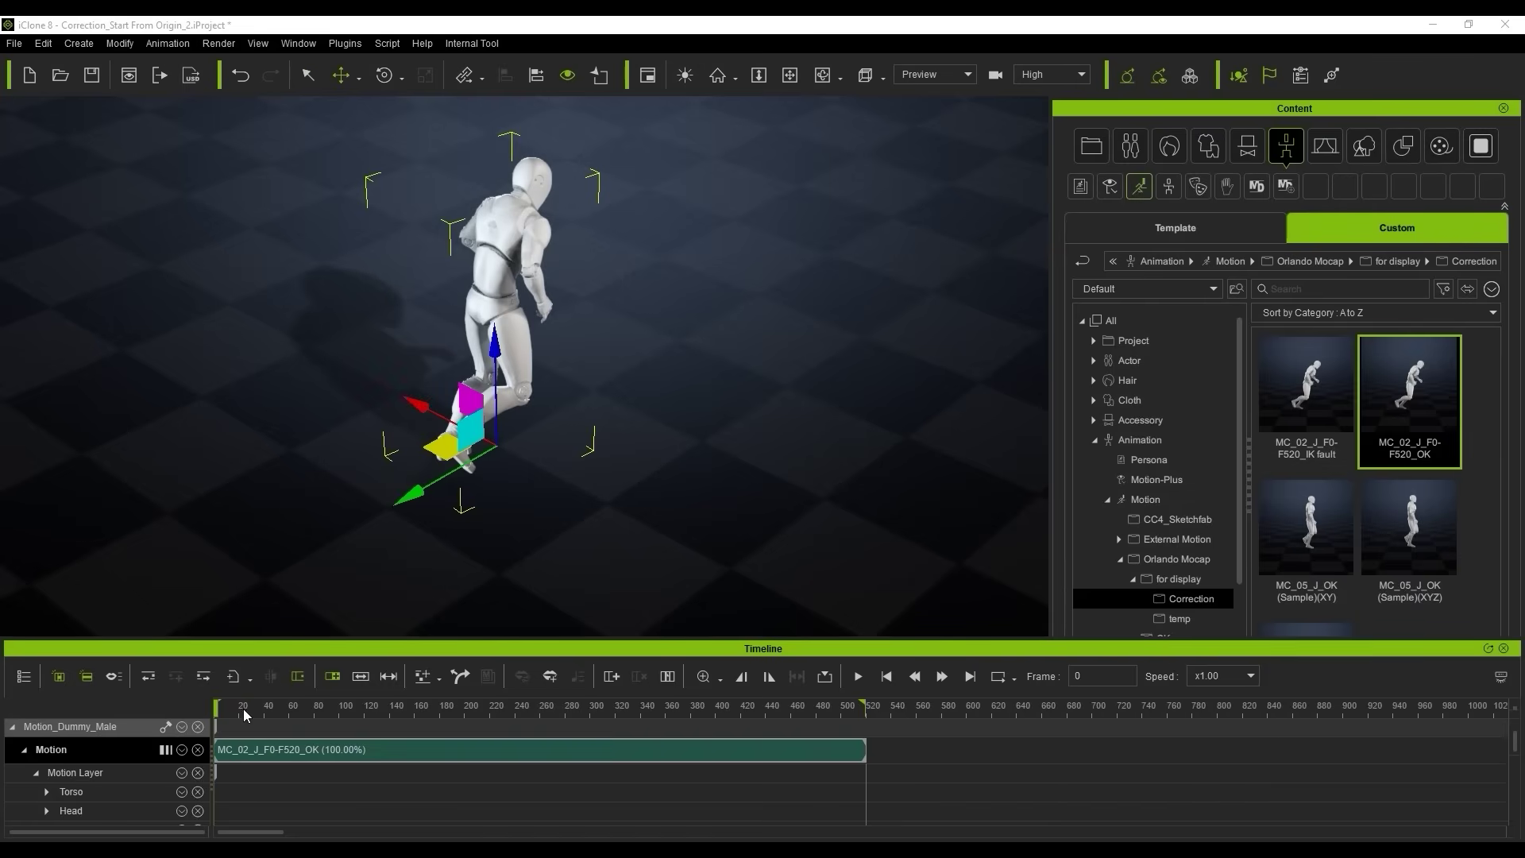
mouse_move(341, 708)
mouse_down()
mouse_move(302, 711)
mouse_move(316, 712)
mouse_up()
drag(1307, 528, 514, 411)
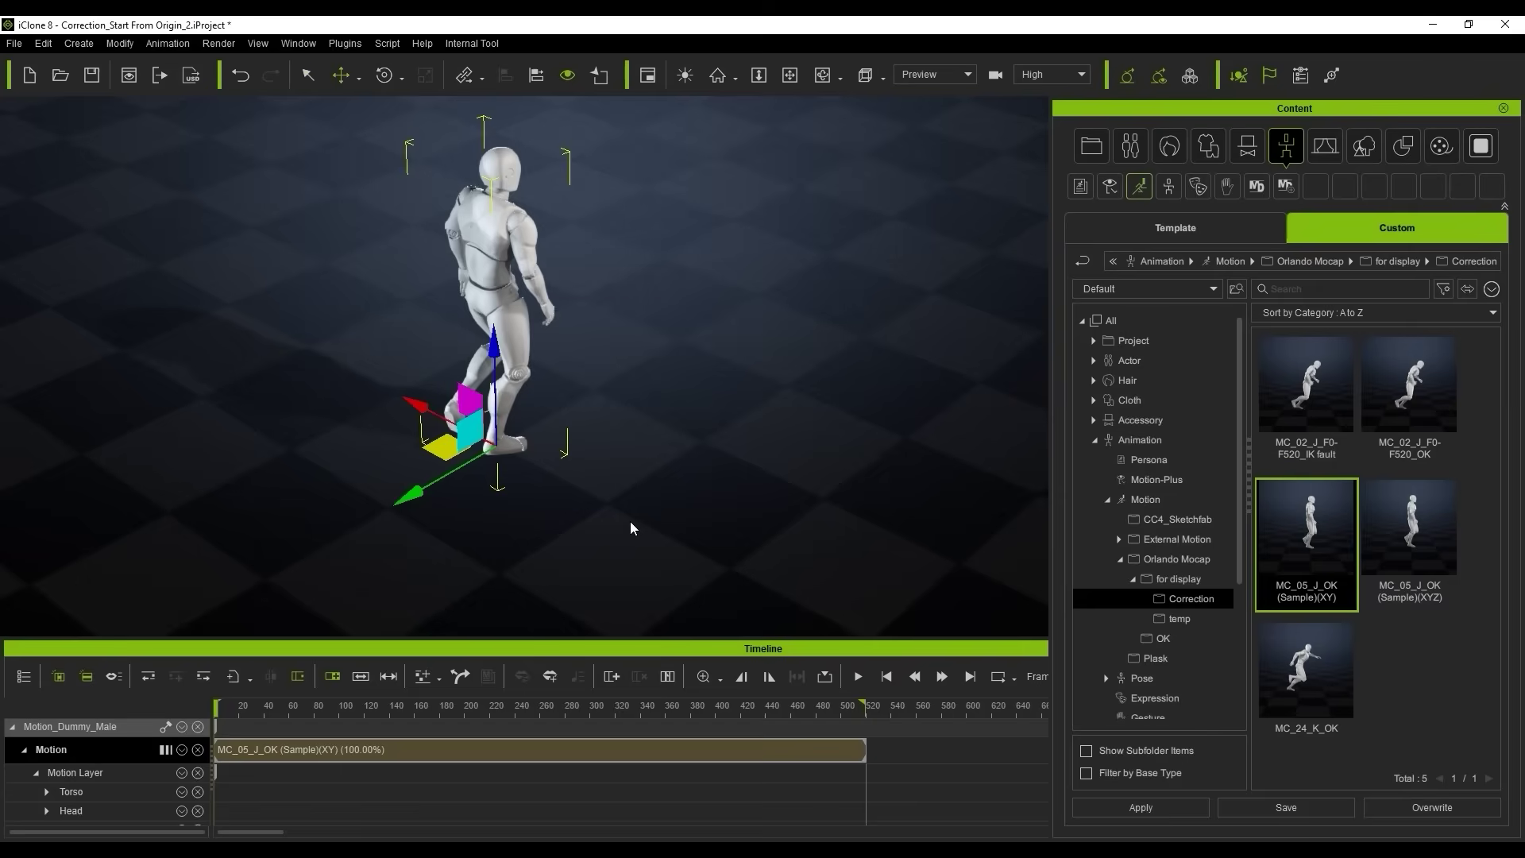
drag(1271, 683, 507, 370)
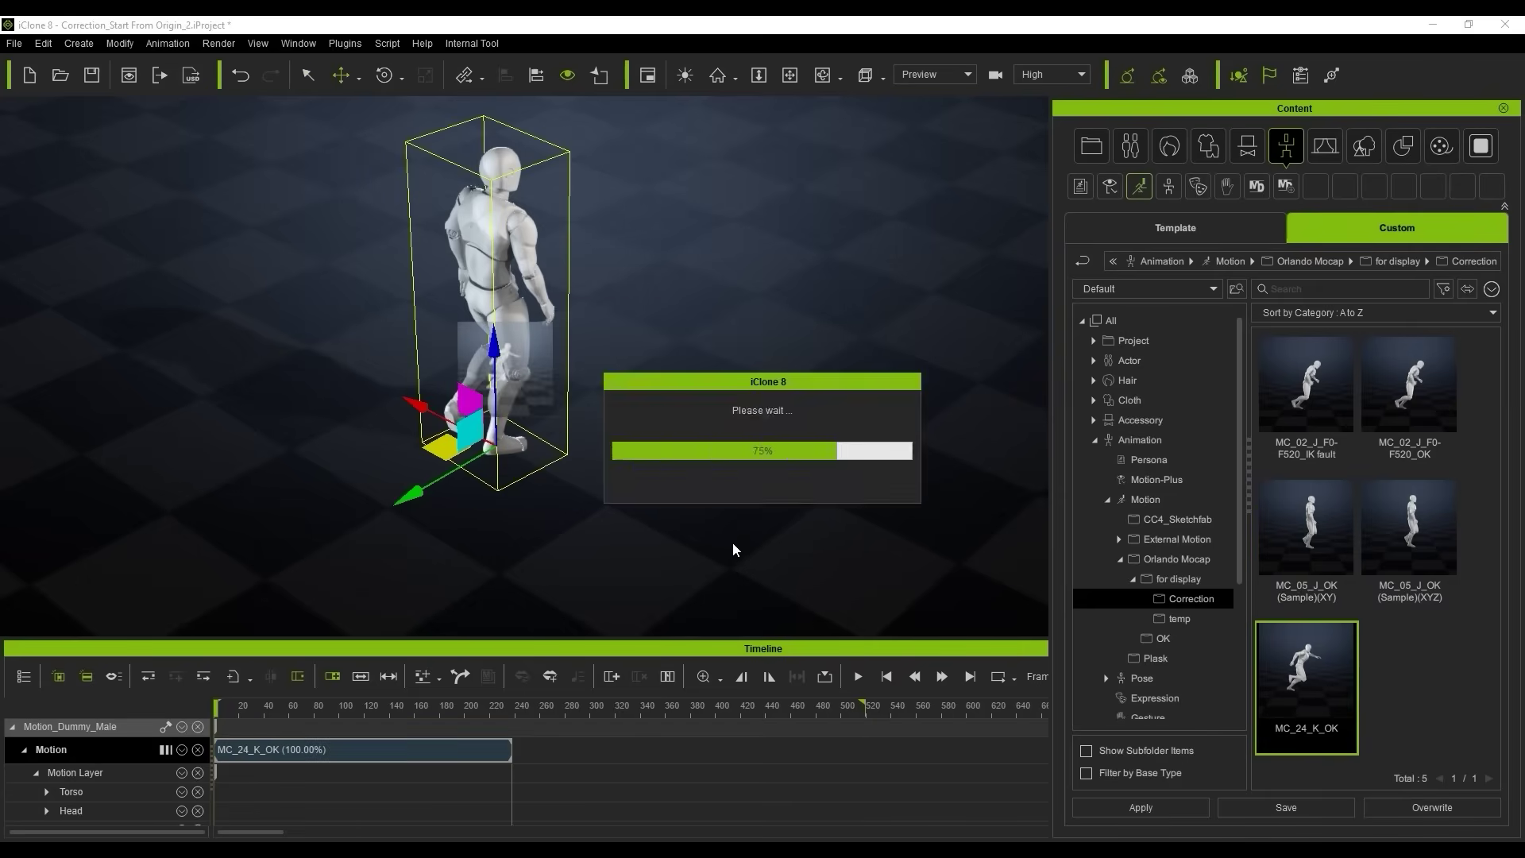